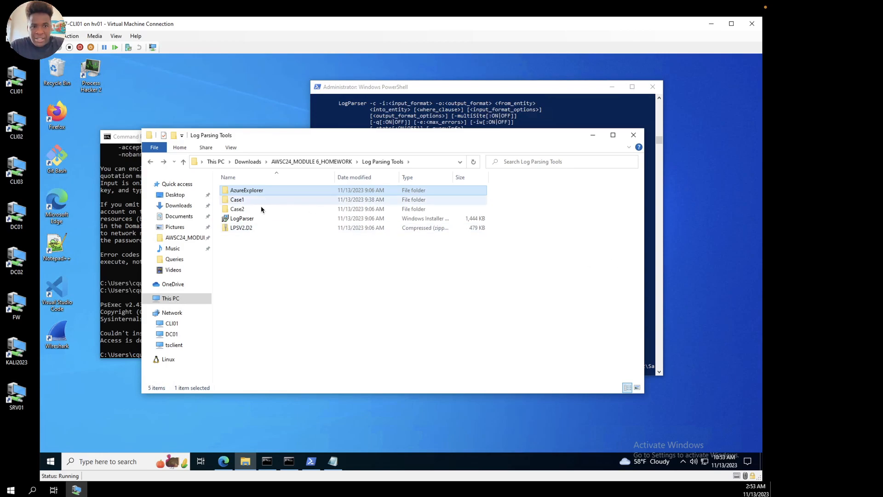
Step: Open the W3SVC3 folder inside Case1 of the Log Parsing Tools to view the log file stored there
click(245, 210)
double_click(239, 201)
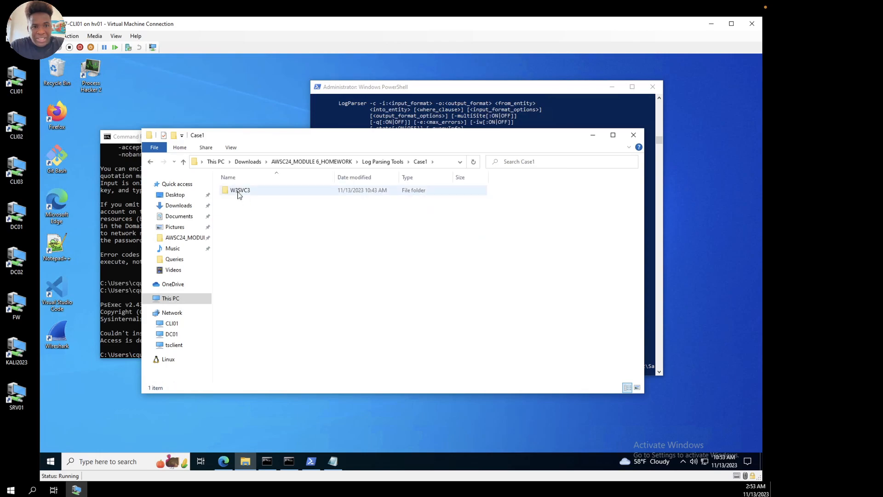
double_click(249, 193)
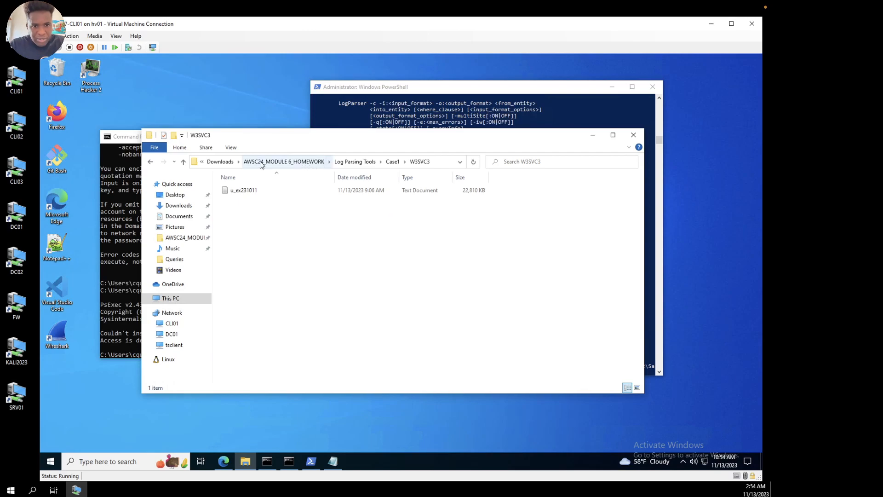
Step: Launch LPS from the extracted LPSV2.D2\LPSV2.D1 folder in Downloads and enlarge the Log Parser Studio window
click(223, 163)
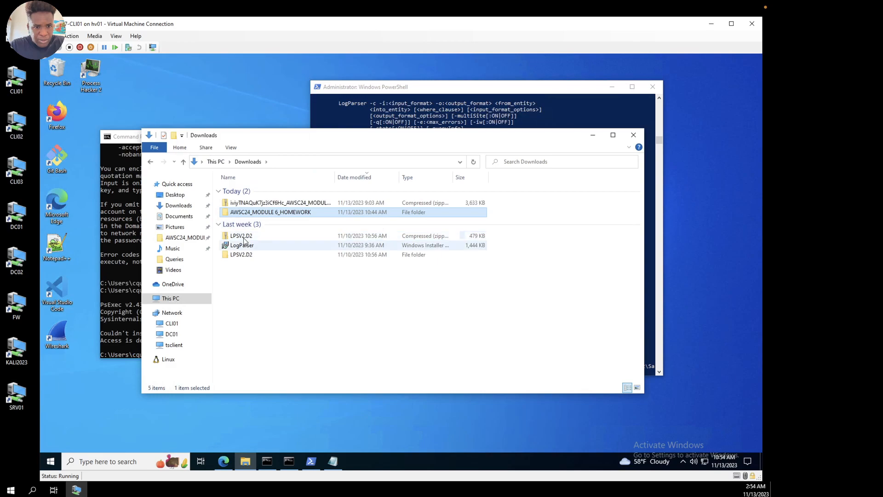
click(238, 237)
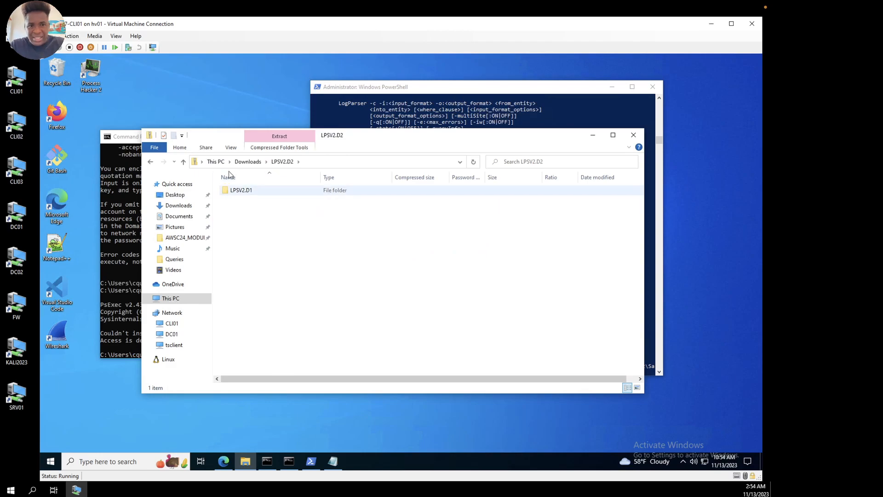
click(147, 163)
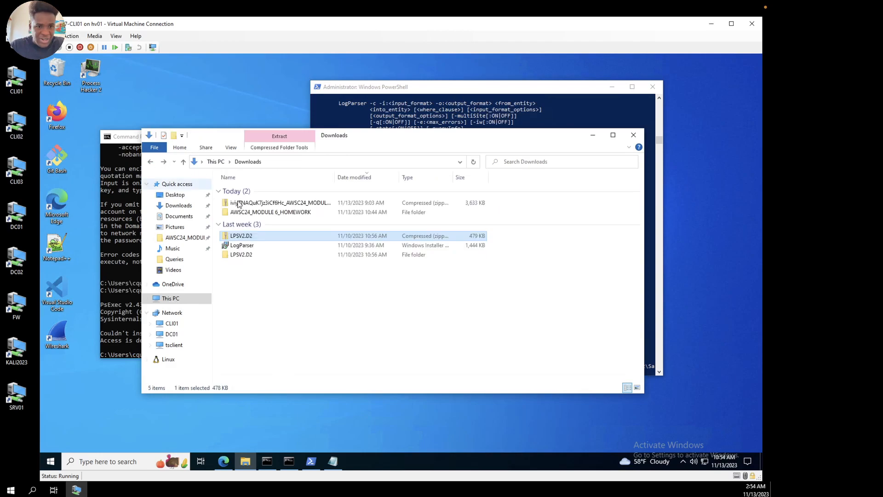
double_click(242, 257)
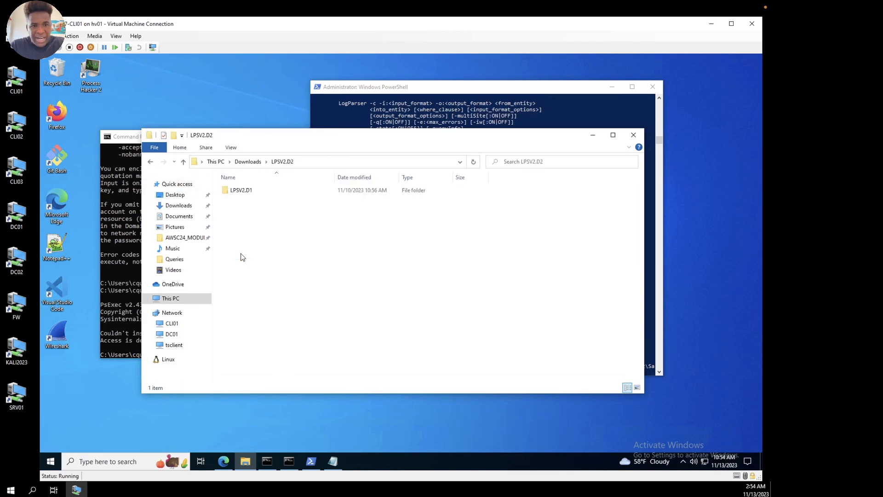
double_click(249, 188)
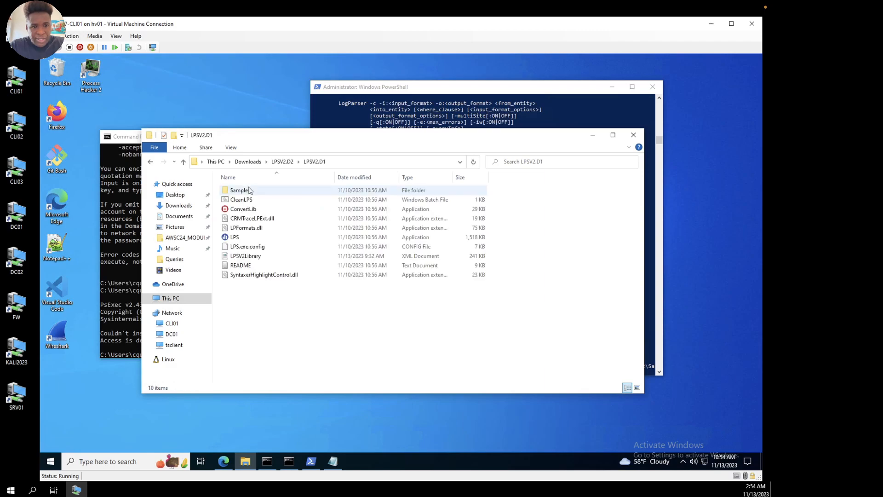
double_click(234, 237)
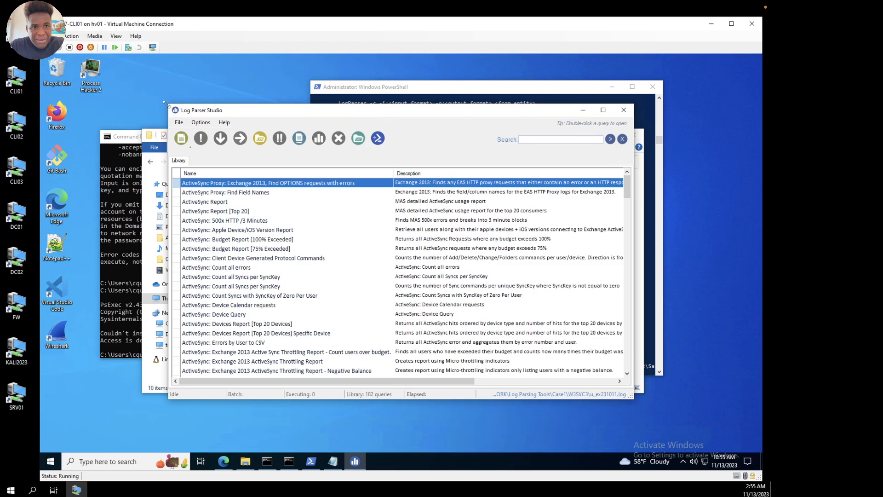
drag(106, 98, 81, 51)
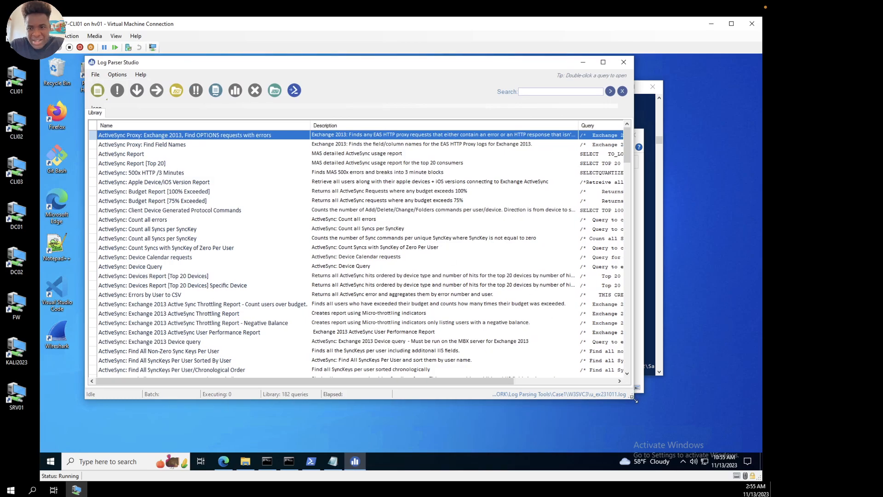
drag(635, 401, 715, 452)
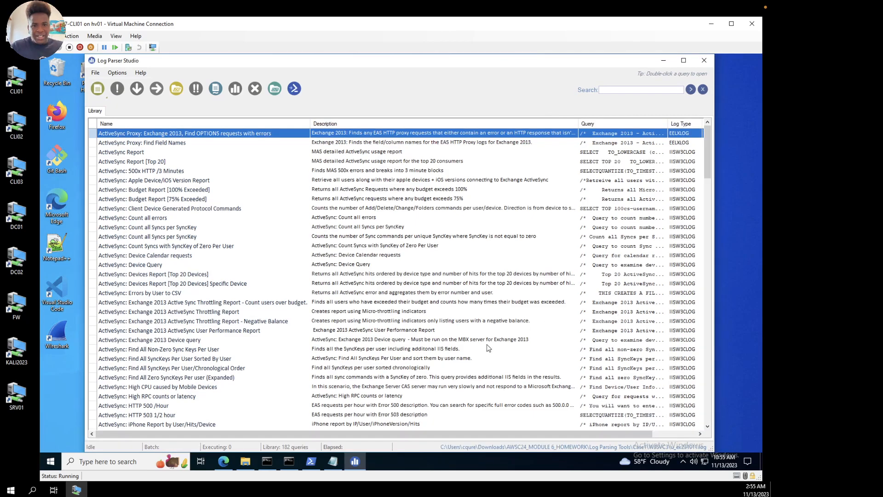
Step: Look through the query library to examine the predefined queries, their descriptions and log types
scroll(363, 310, down, 15)
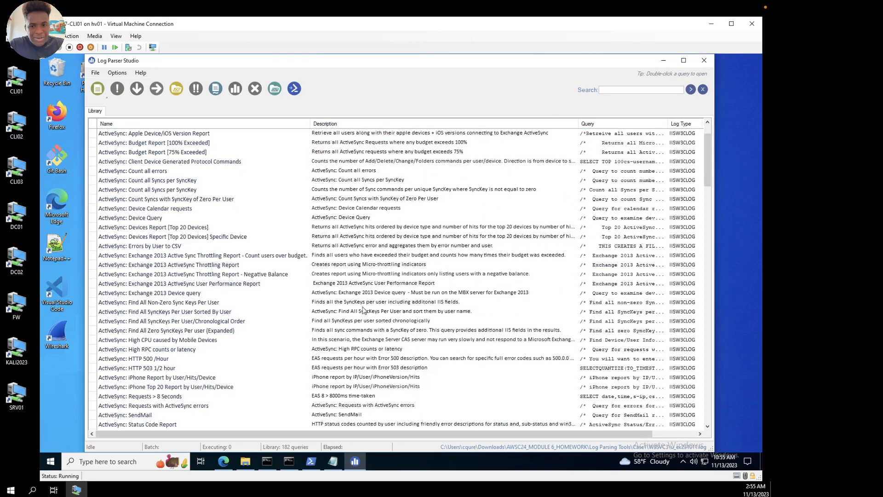
scroll(363, 310, down, 15)
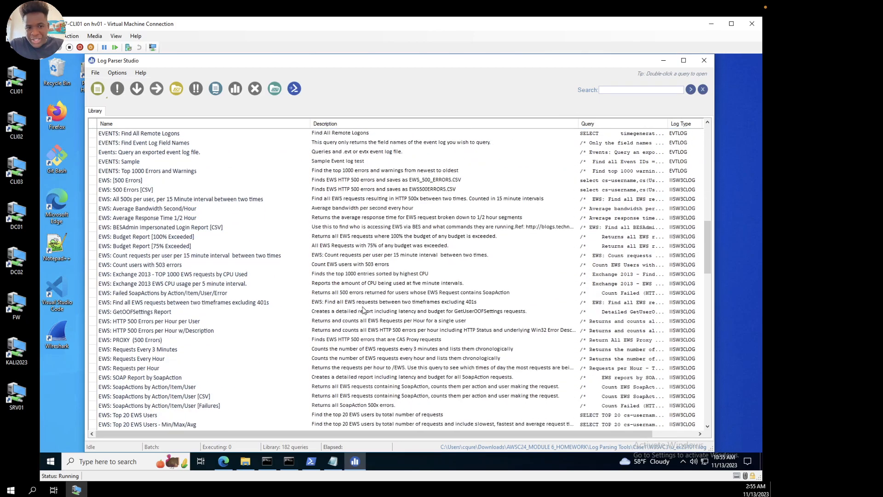
scroll(364, 305, down, 8)
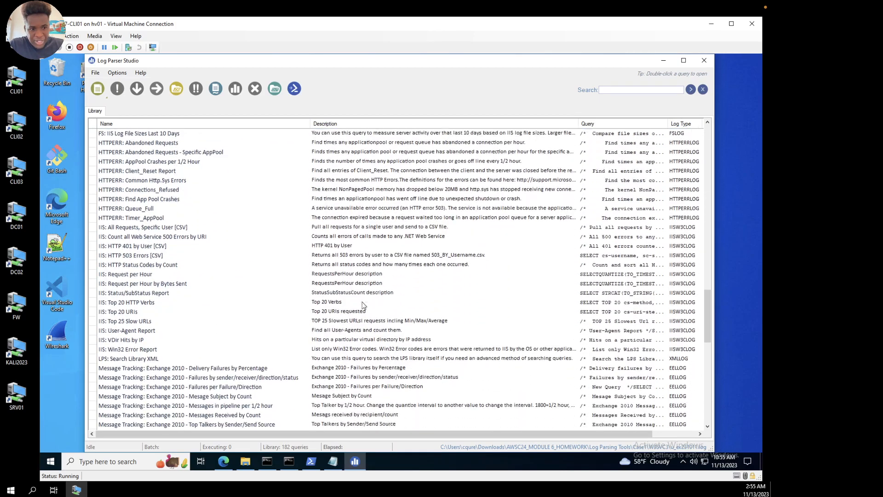
scroll(363, 305, up, 2)
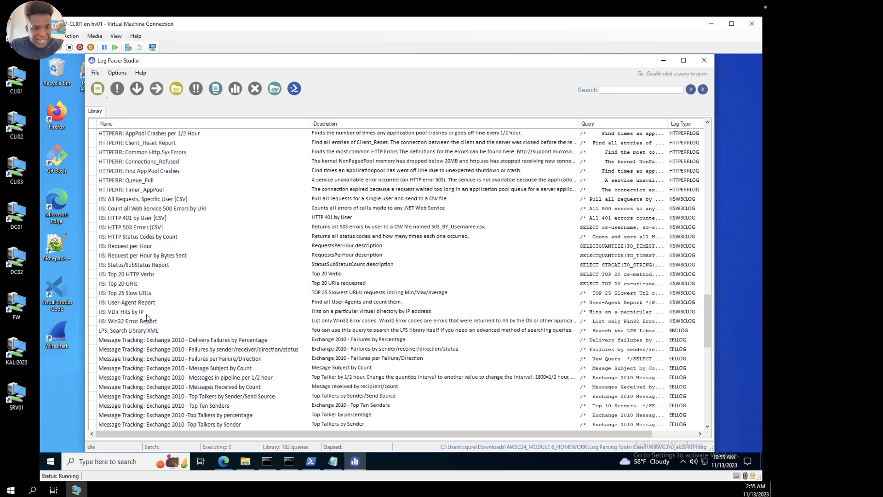
scroll(147, 318, down, 4)
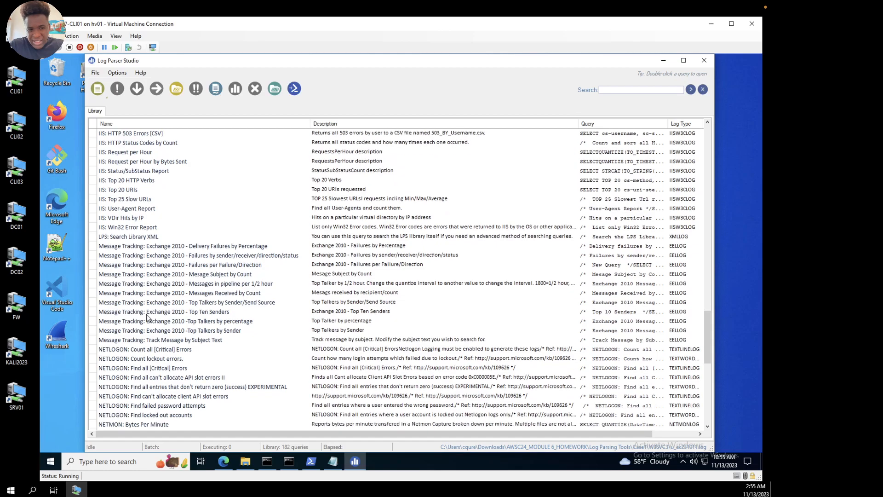
scroll(147, 317, down, 10)
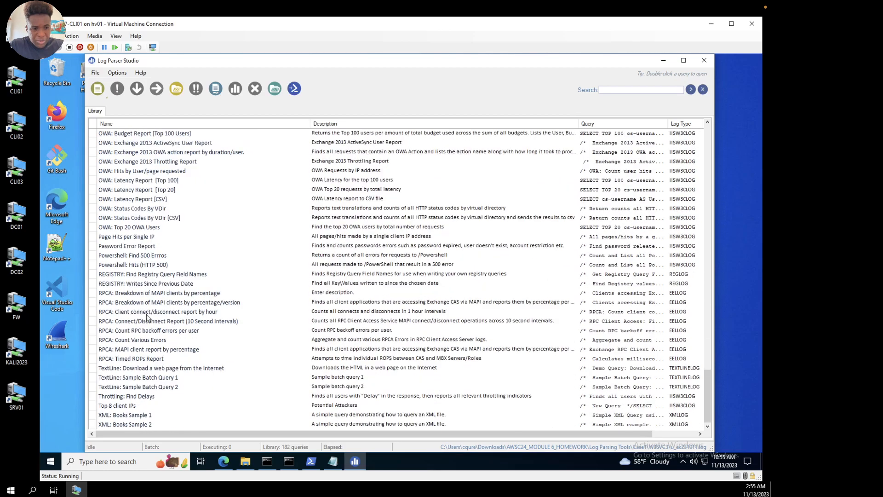
scroll(147, 317, up, 20)
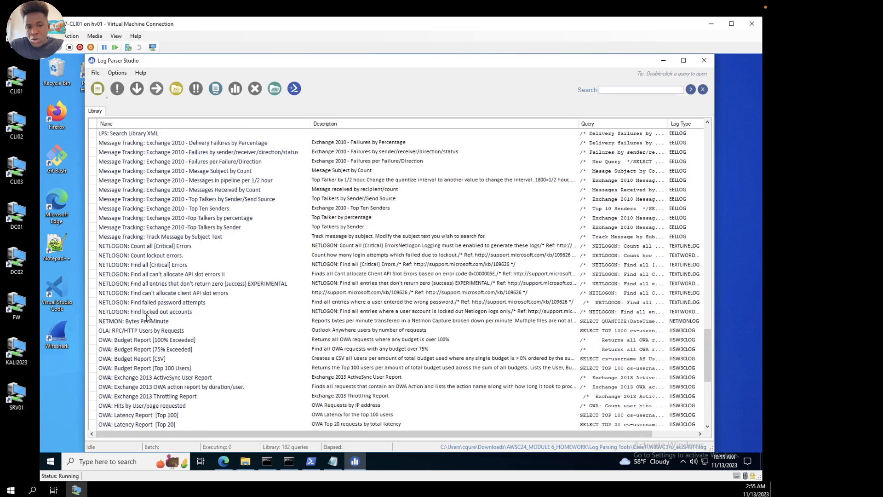
scroll(147, 318, up, 11)
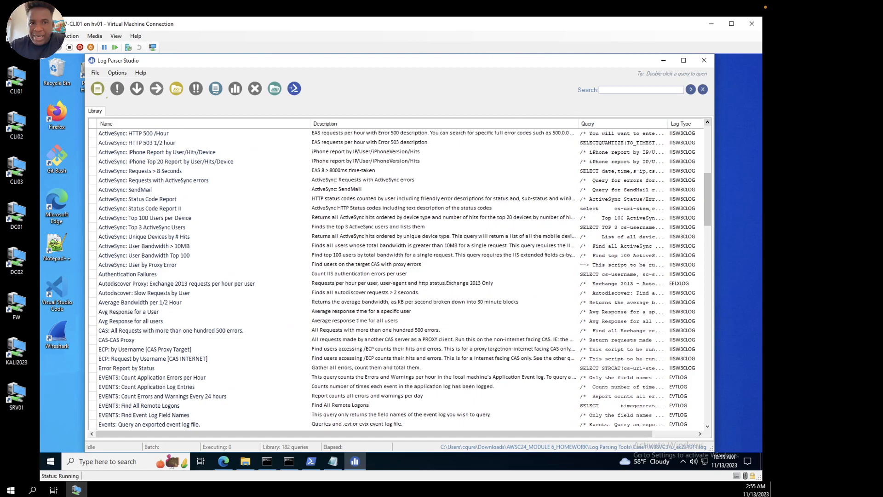
Step: Add the u_ex231011 log from Log Parsing Tools\Case1\W3SVC3 to the Log File Manager
click(176, 89)
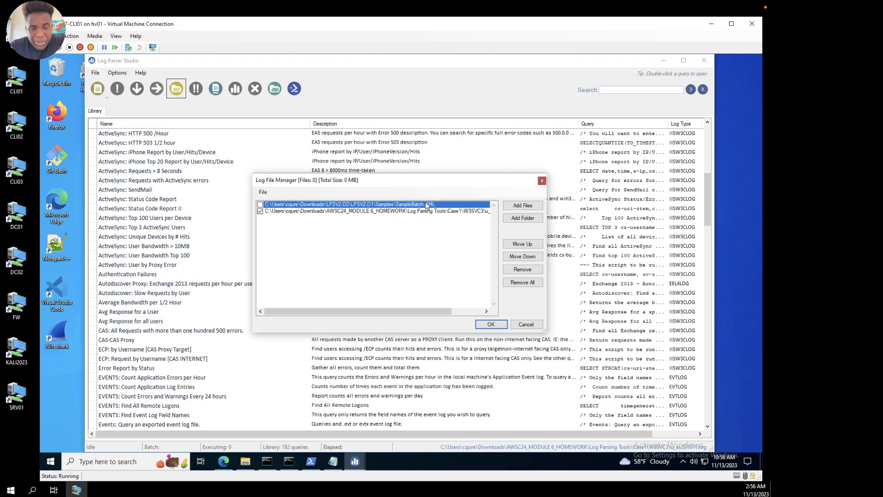
click(526, 206)
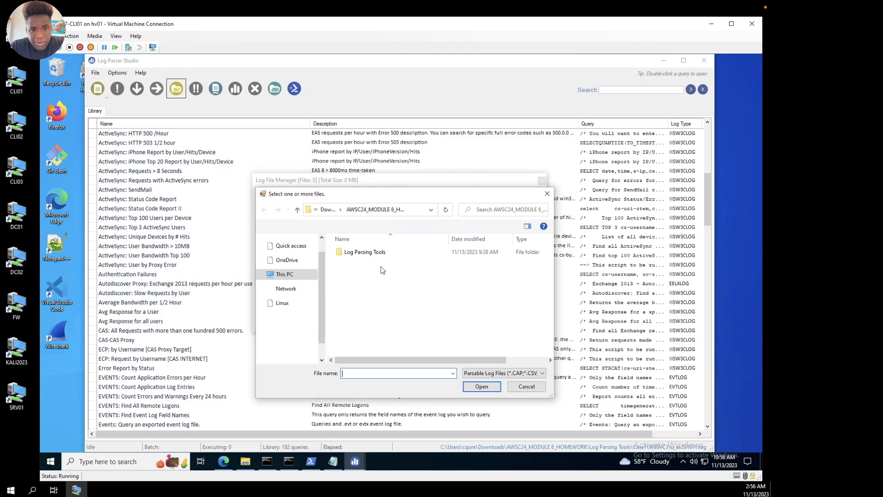
double_click(365, 252)
click(353, 261)
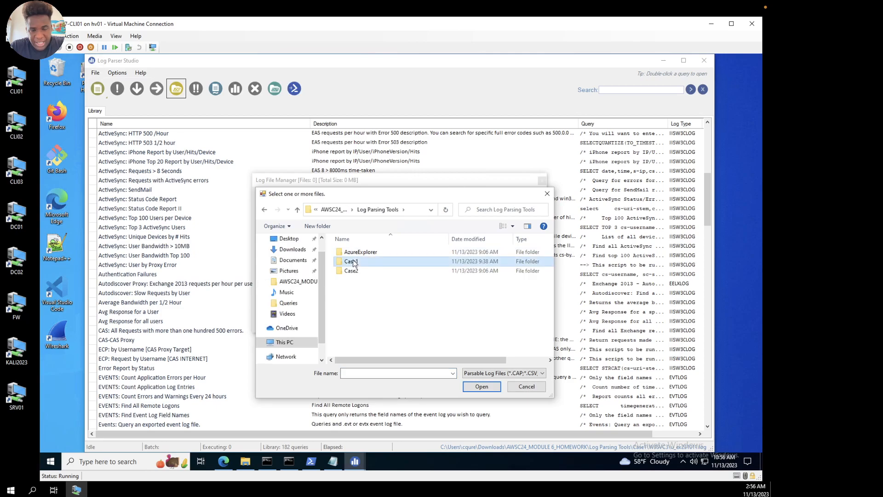
double_click(353, 262)
double_click(355, 256)
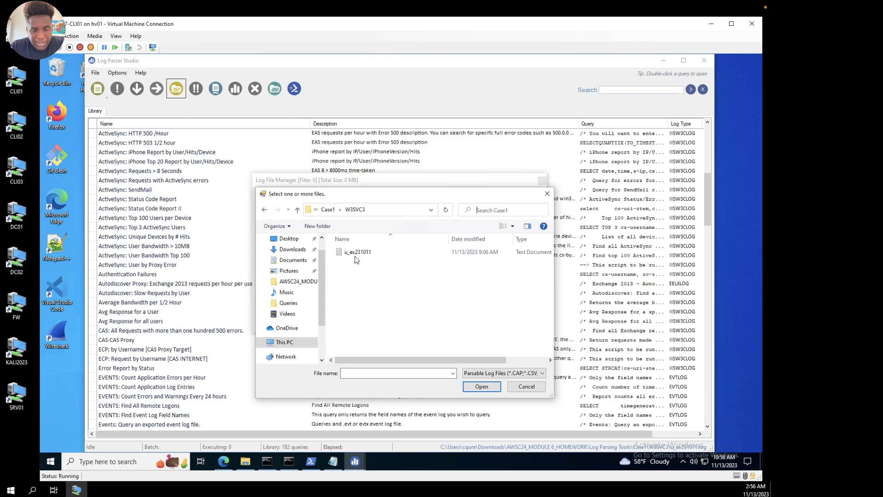
click(361, 257)
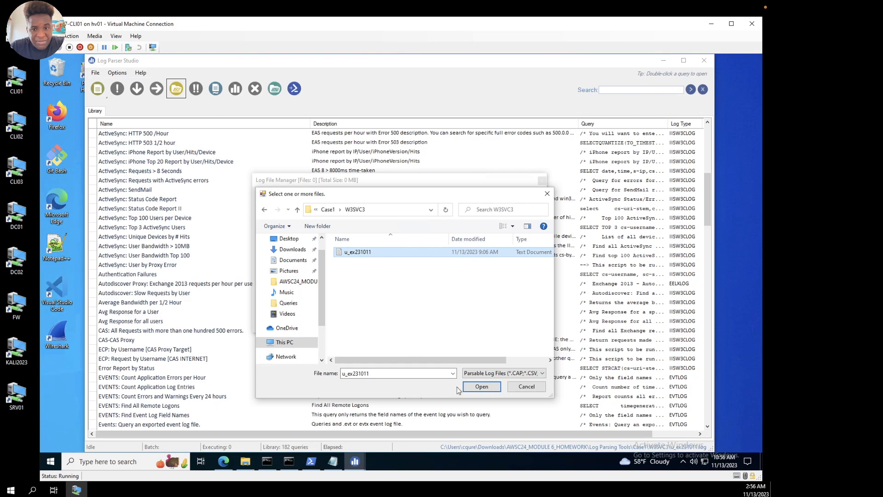
click(479, 384)
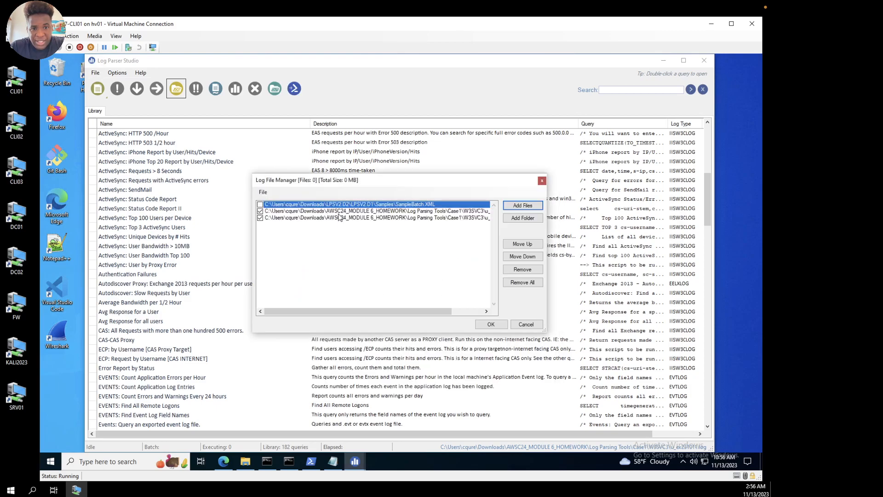
Step: Remove the duplicate Case1 log entry and SampleBatch.XML from the log file list, enable the remaining Case1 log and accept the list
click(260, 211)
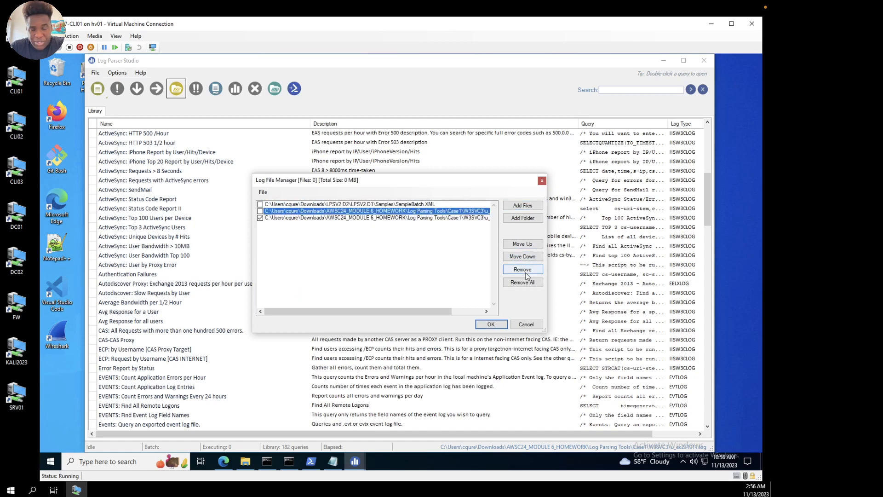
click(524, 269)
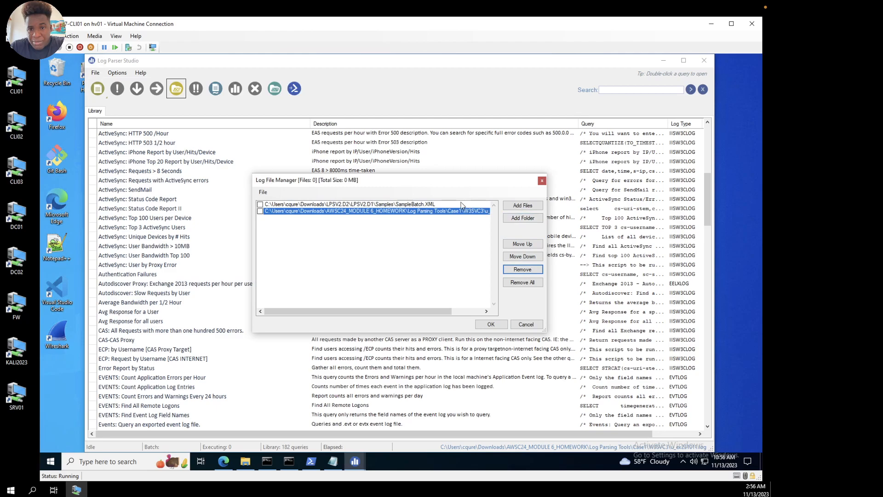
click(460, 204)
click(523, 269)
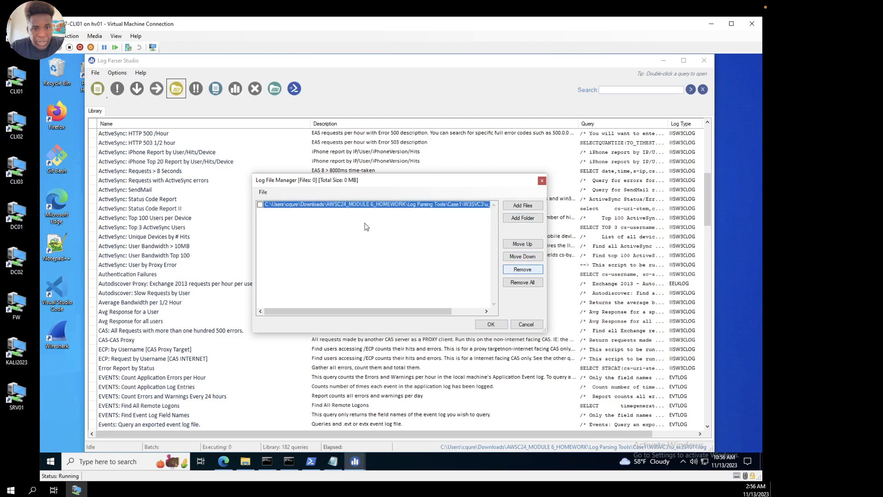
click(261, 205)
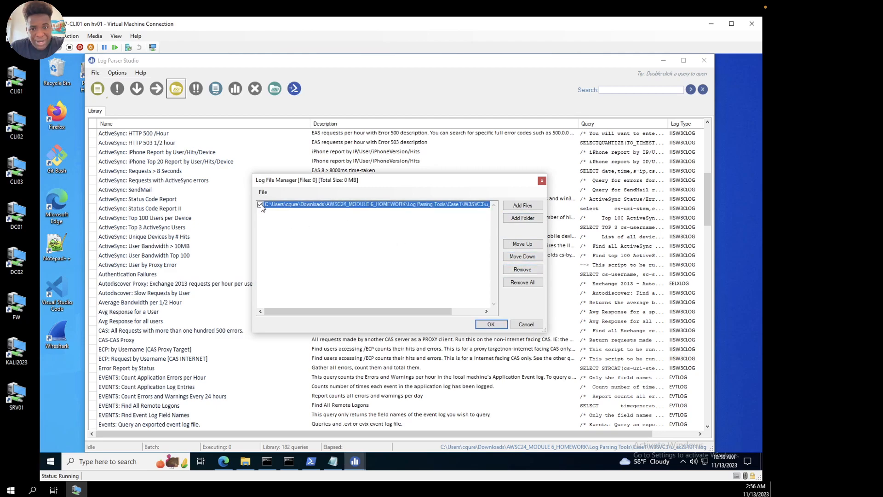
drag(393, 311, 442, 331)
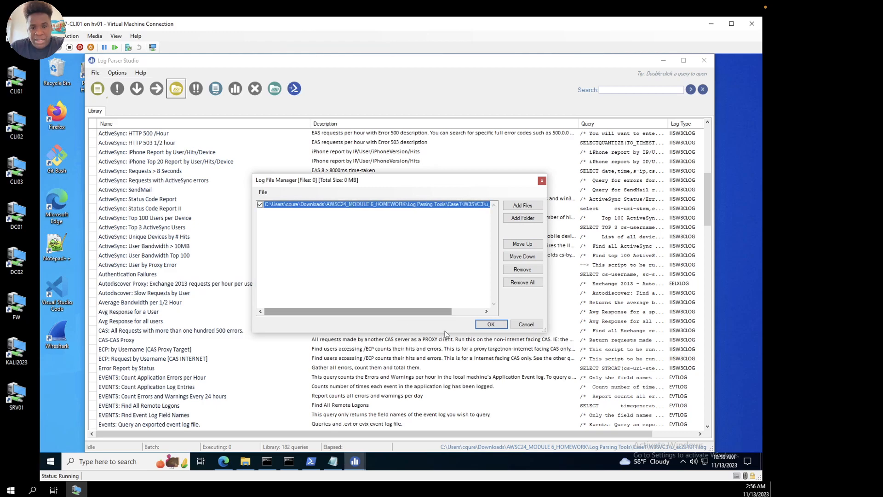
click(489, 324)
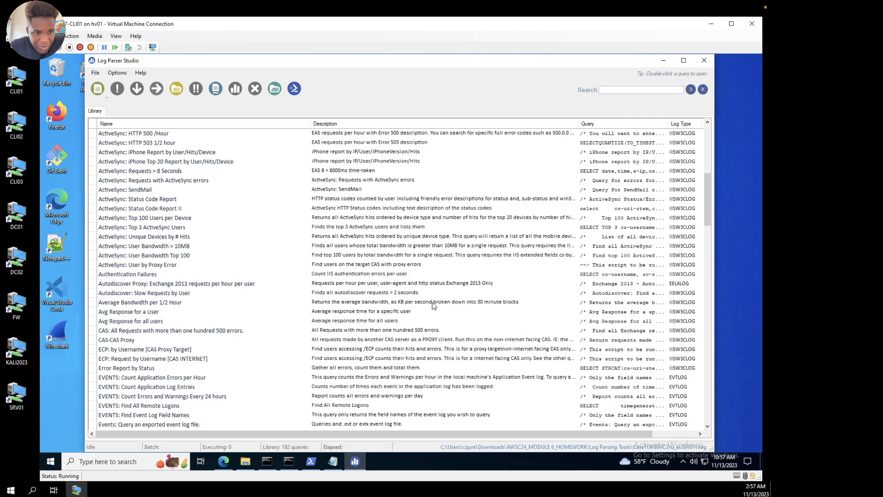
Step: Open the library query "IIS: Request per Hour" as a new query and return to the query library
scroll(165, 324, down, 3)
scroll(164, 323, down, 18)
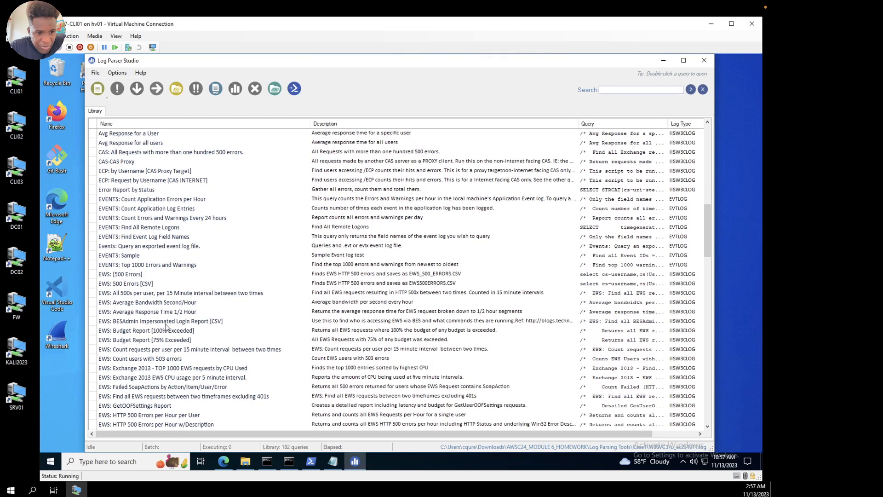
scroll(164, 324, down, 1)
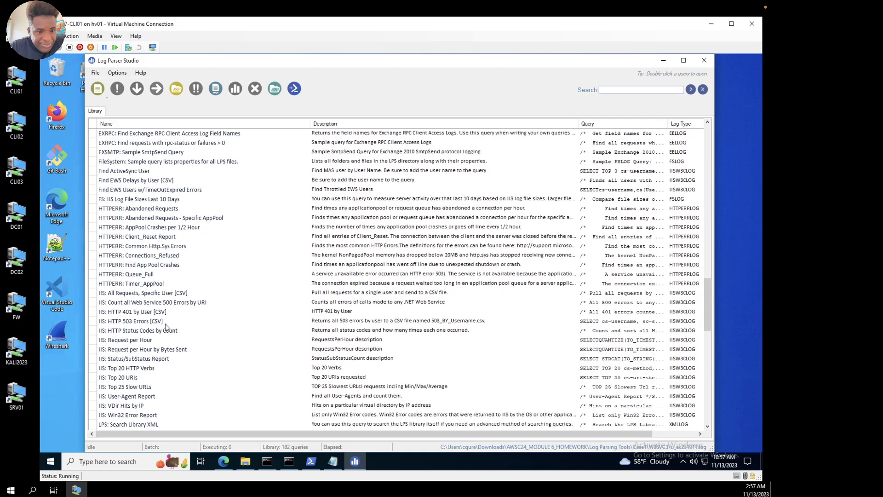
click(129, 343)
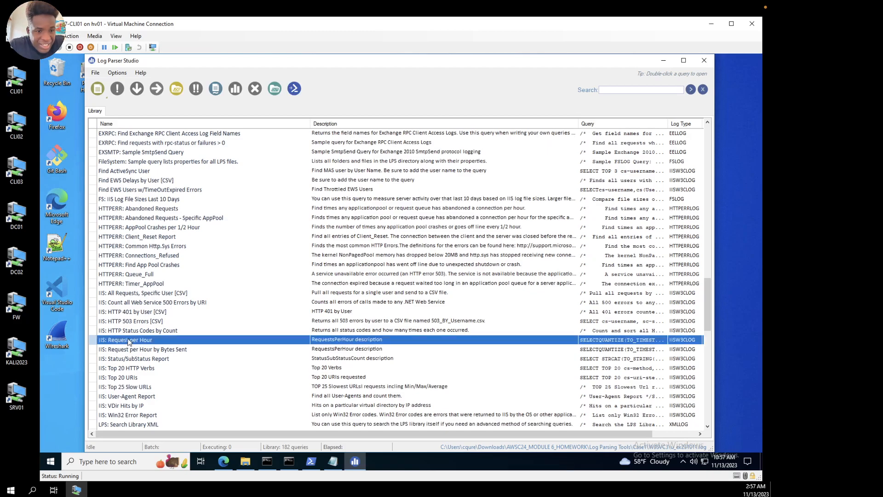
click(118, 90)
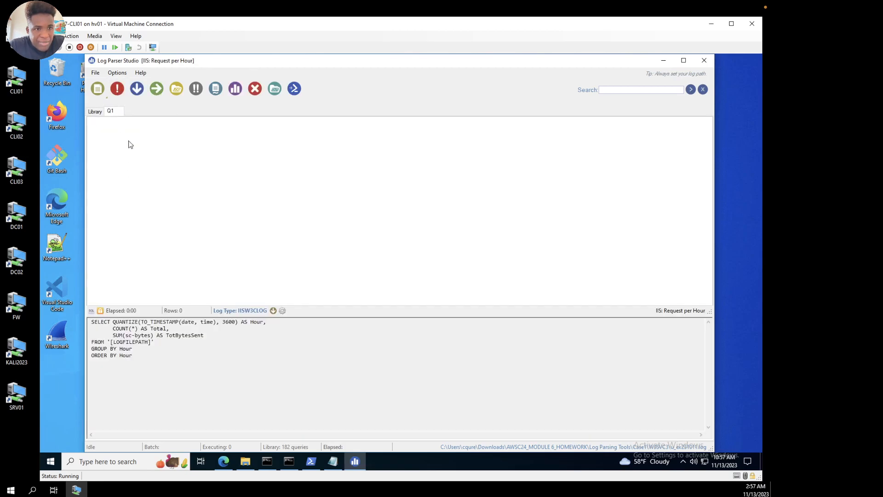
click(96, 112)
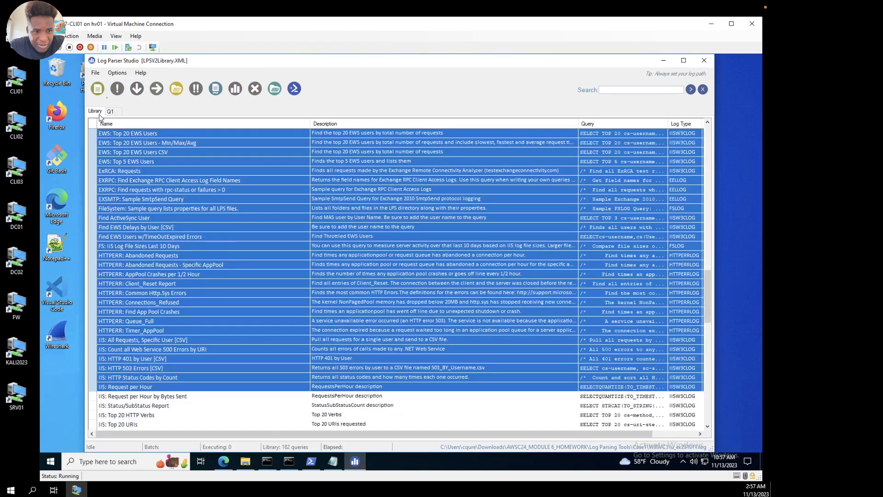
Step: Open the library query "IIS: Request per Hour" in a new query, run it and widen the Hour column to show full timestamps
click(135, 257)
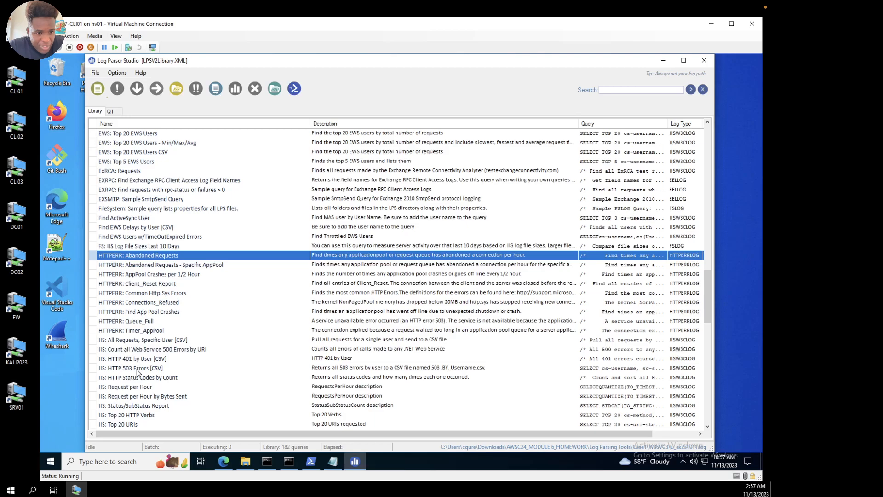
click(116, 388)
double_click(116, 390)
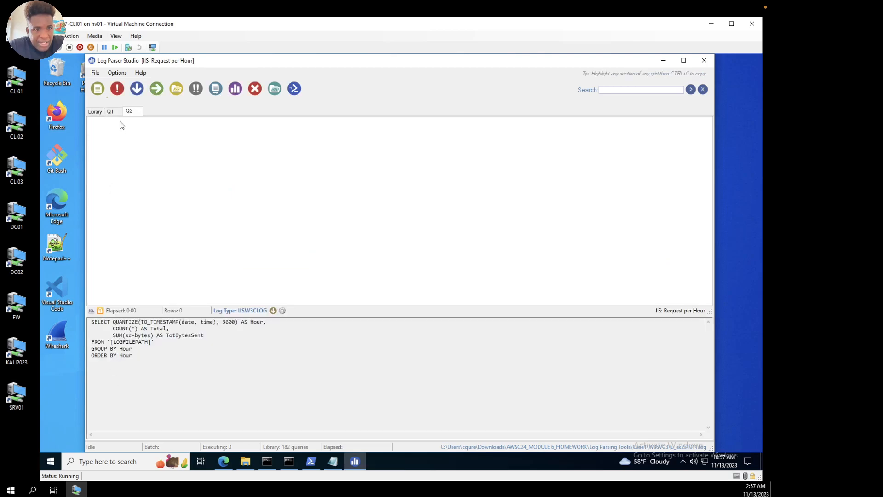
click(117, 88)
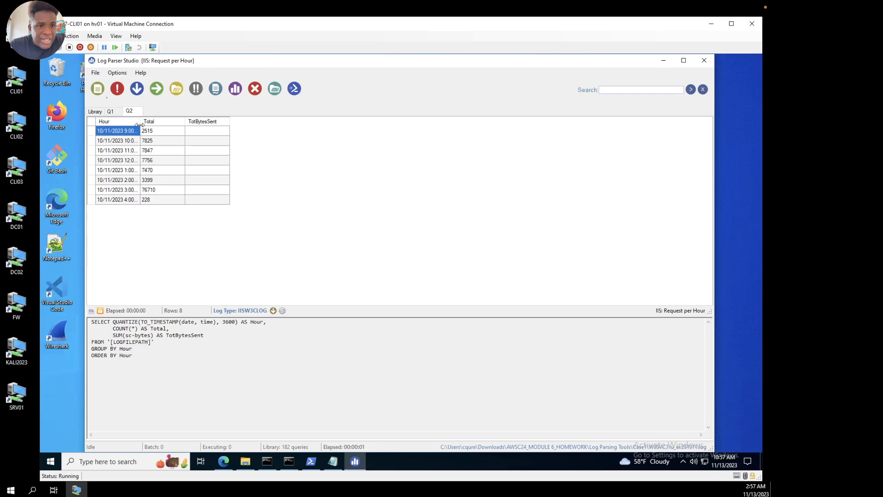
drag(141, 121, 166, 125)
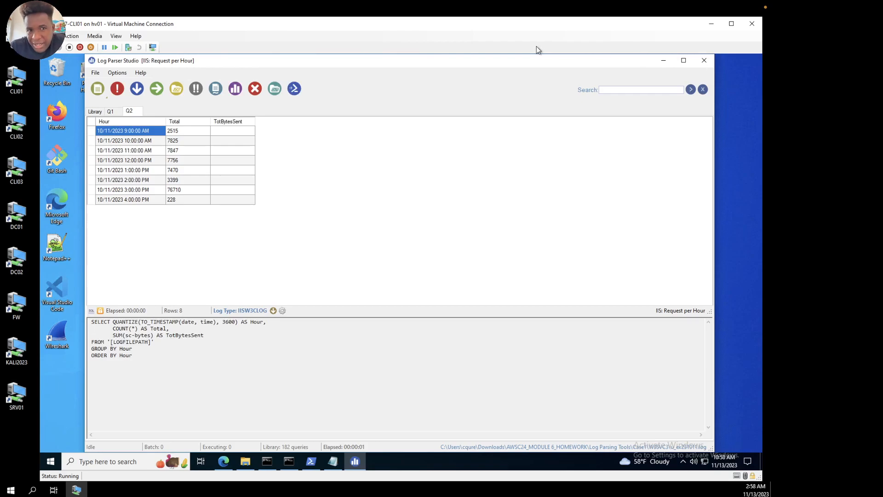
Step: Chart the Request per Hour results, view them as Pie and Area charts, and close the chart
click(238, 91)
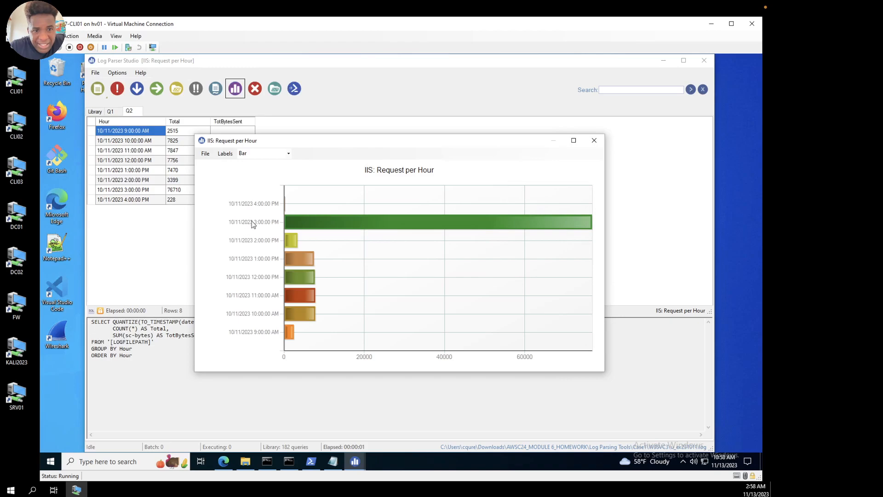
click(275, 153)
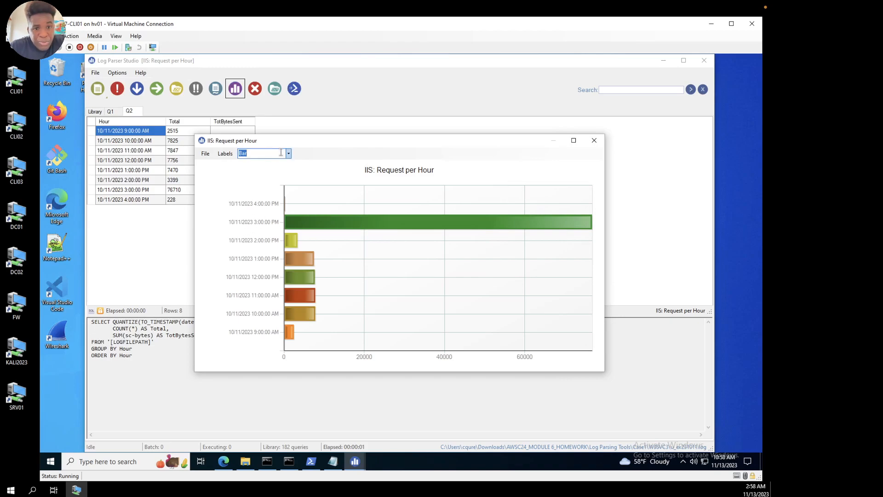
click(288, 153)
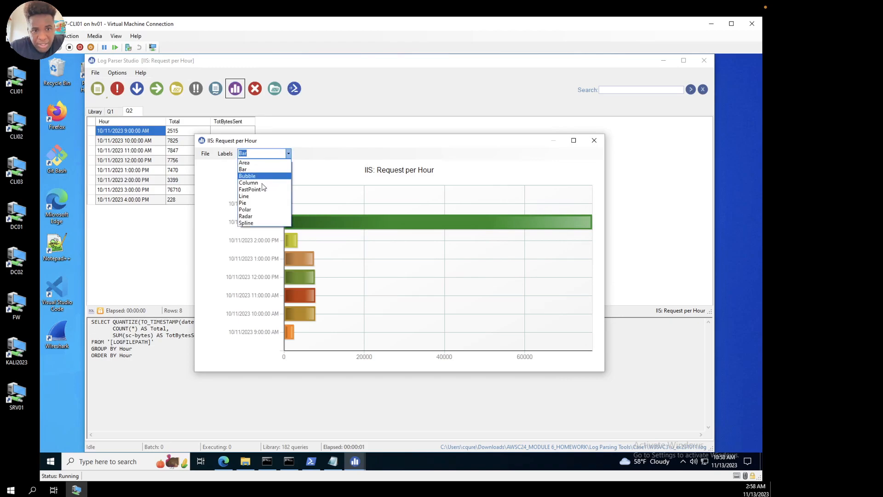
click(251, 203)
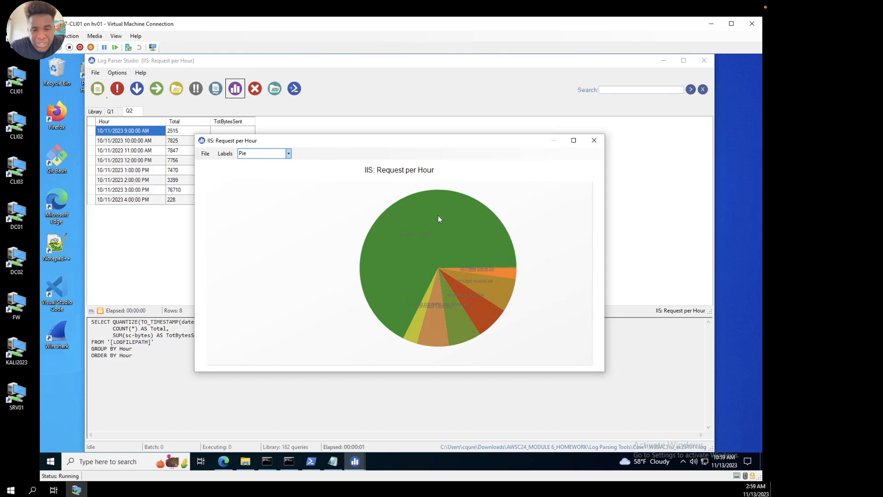
mouse_move(424, 239)
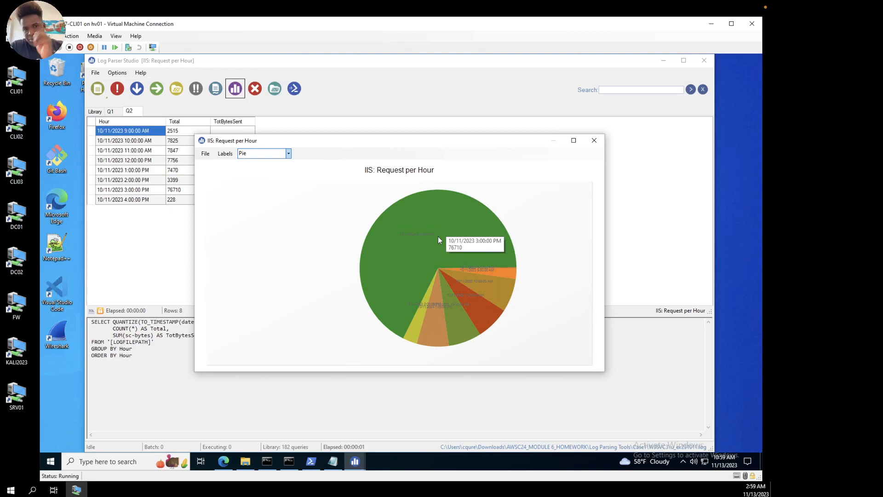
click(288, 154)
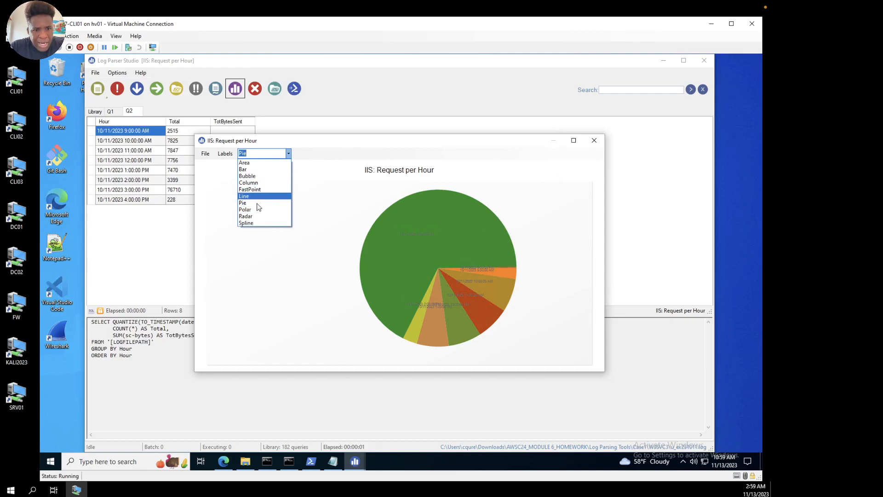
click(248, 163)
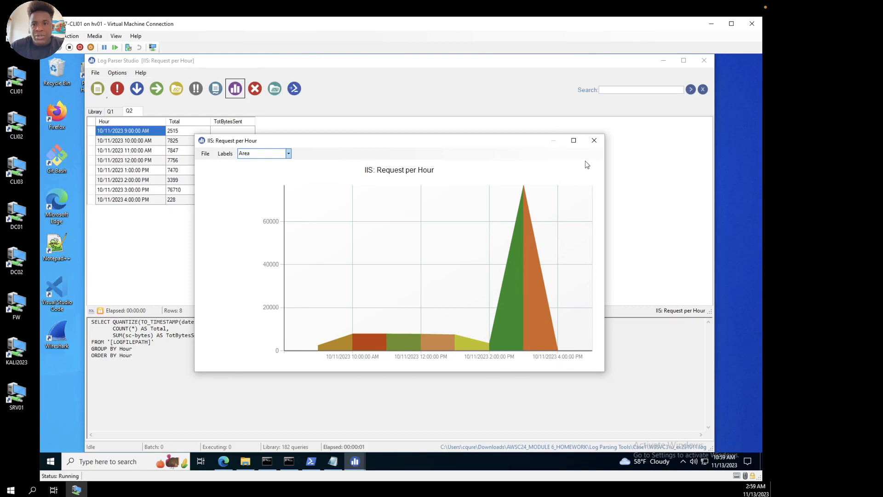
click(594, 141)
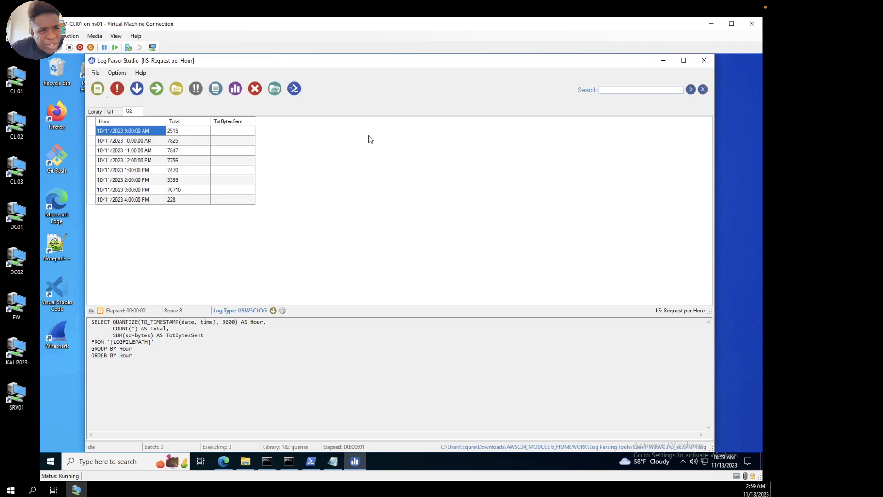
Step: Open the library query "IIS: Top 20 HTTP Verbs", run it and examine its SQL statement
click(94, 112)
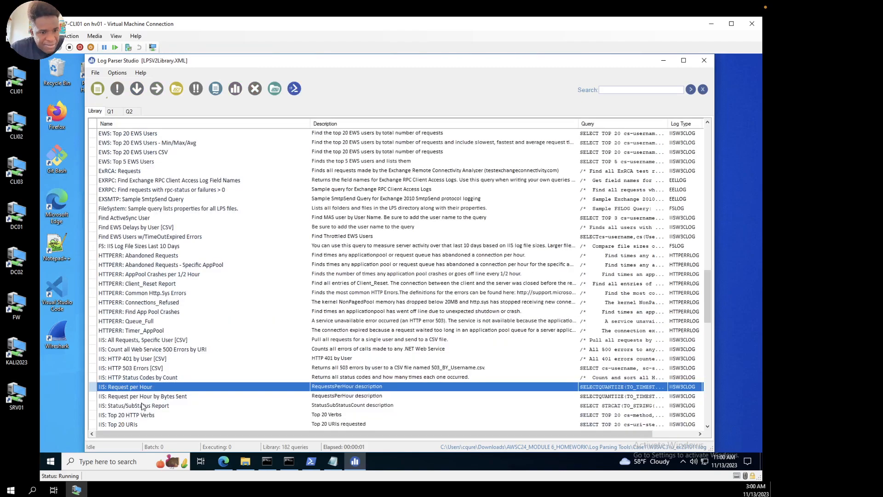
scroll(143, 406, down, 1)
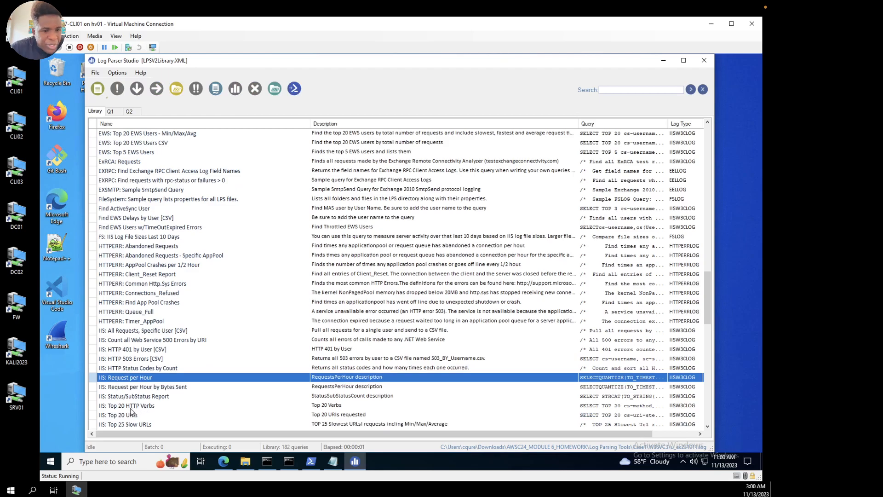
click(131, 407)
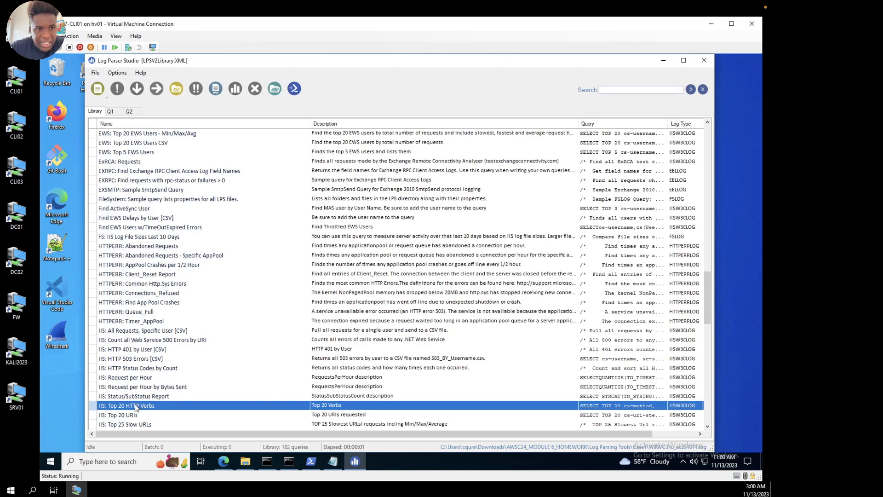
double_click(136, 407)
click(117, 90)
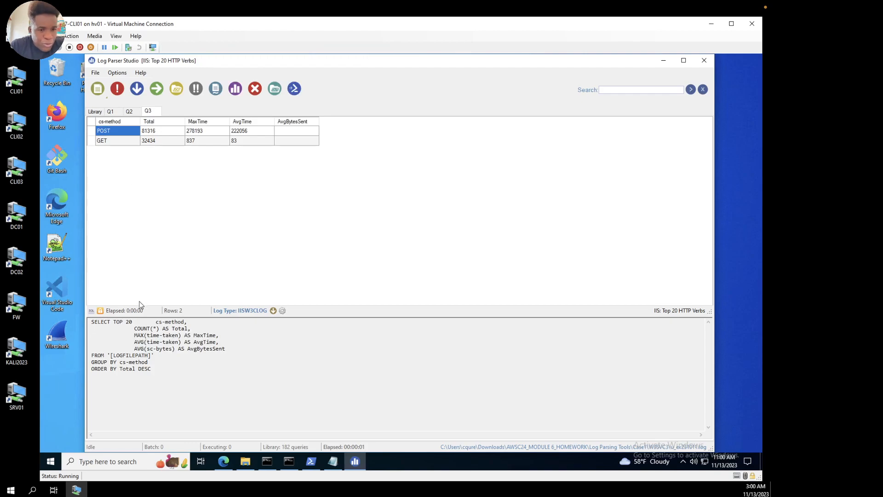
drag(157, 373, 72, 320)
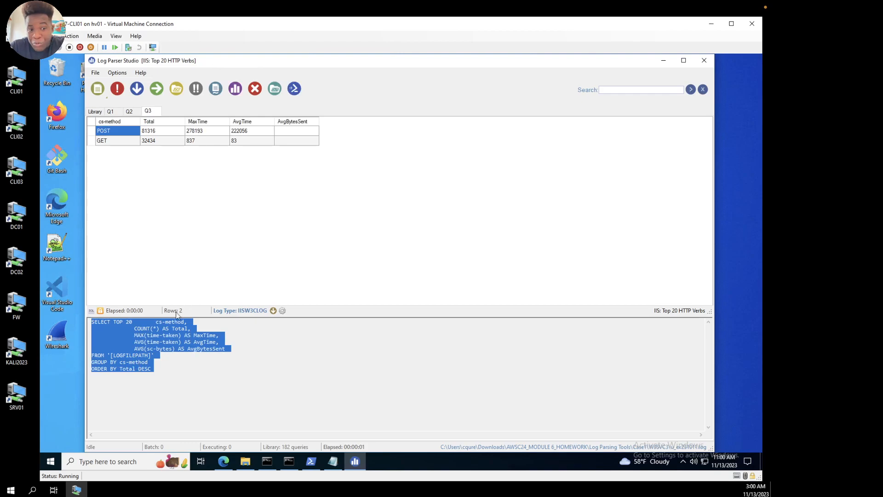
click(177, 256)
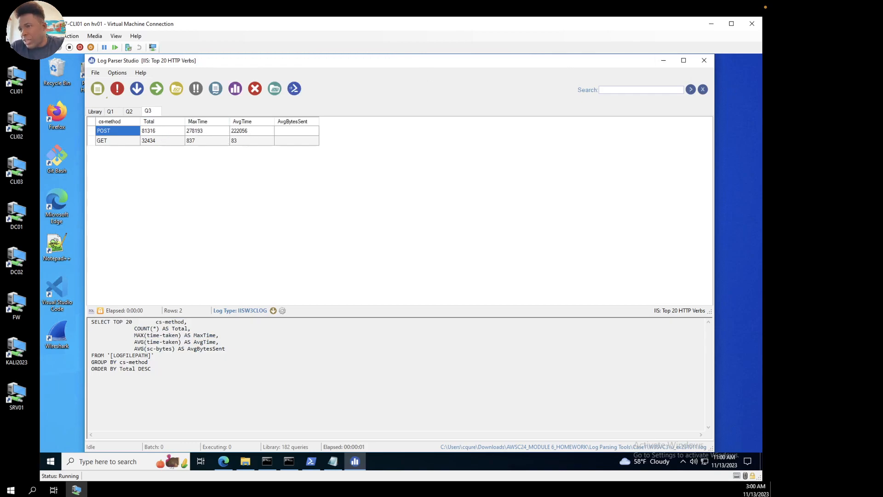
Step: Chart the Top 20 HTTP Verbs results, view them as Area, Polar and Pie charts, and close the chart
click(236, 89)
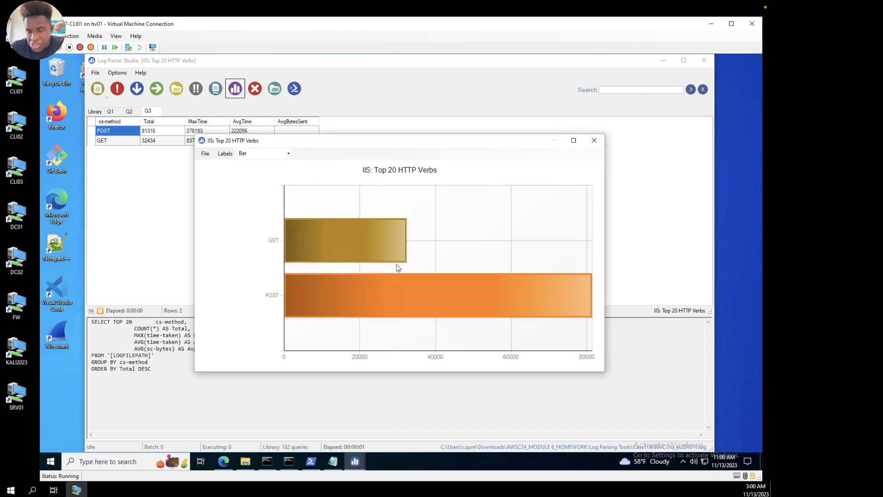
click(288, 153)
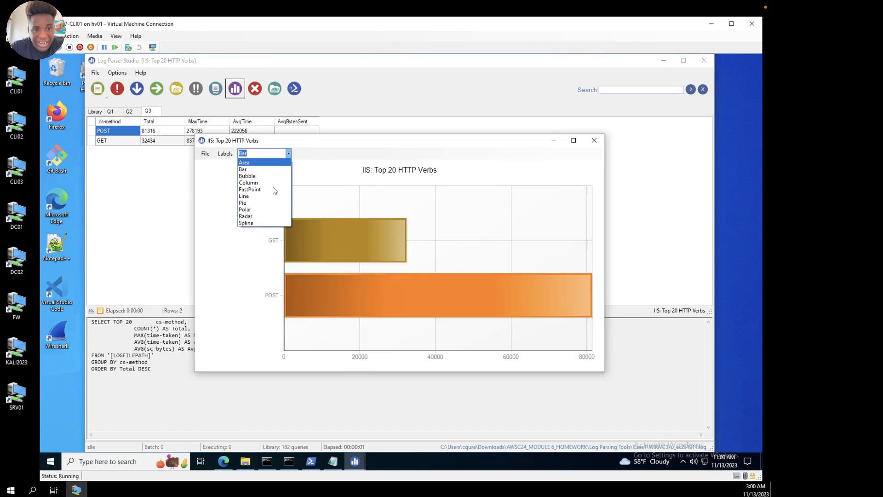
click(256, 163)
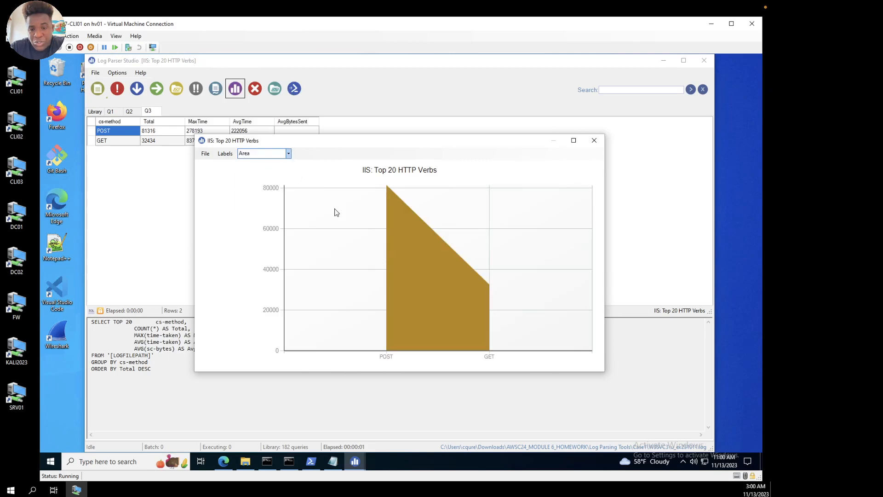
click(288, 155)
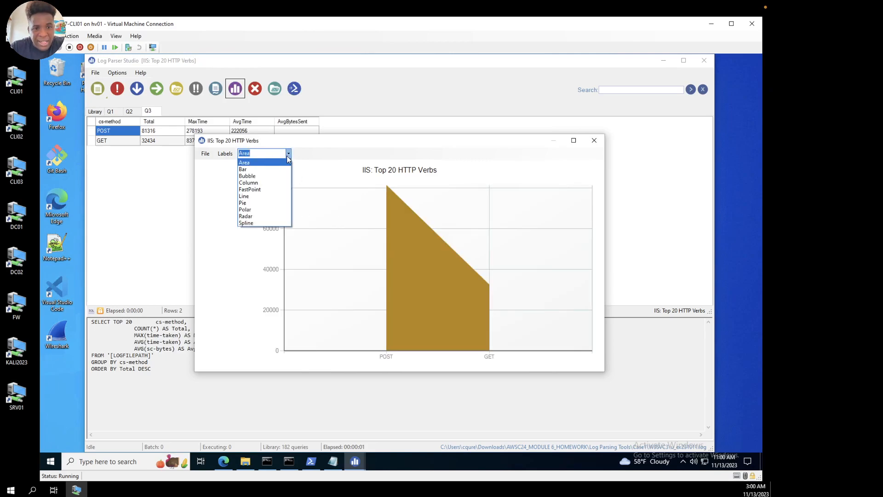
click(254, 210)
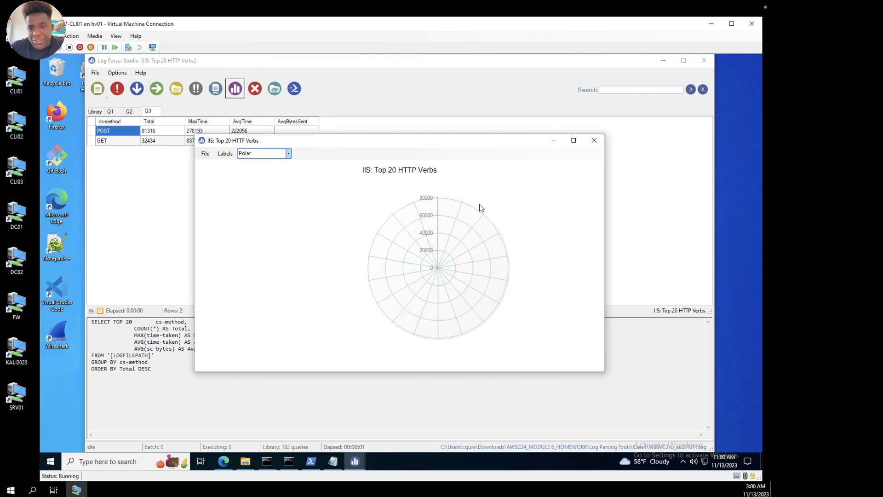
click(289, 154)
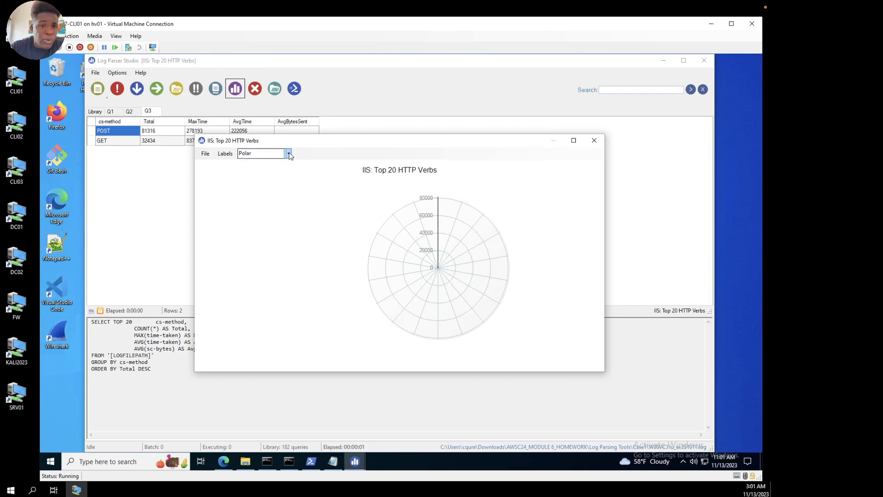
click(252, 202)
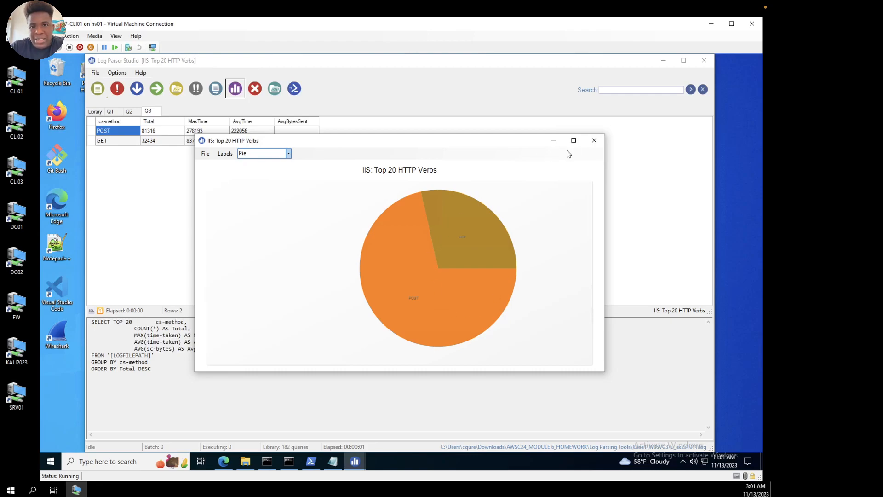
click(594, 140)
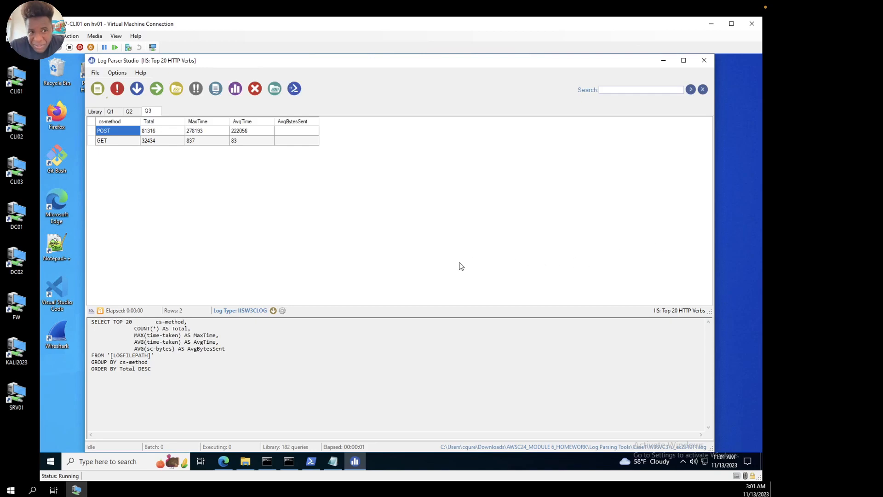
Step: Run the library query "IIS: Top 20 URIs", widen the cs-uri-stem column and look through the returned URIs
click(95, 111)
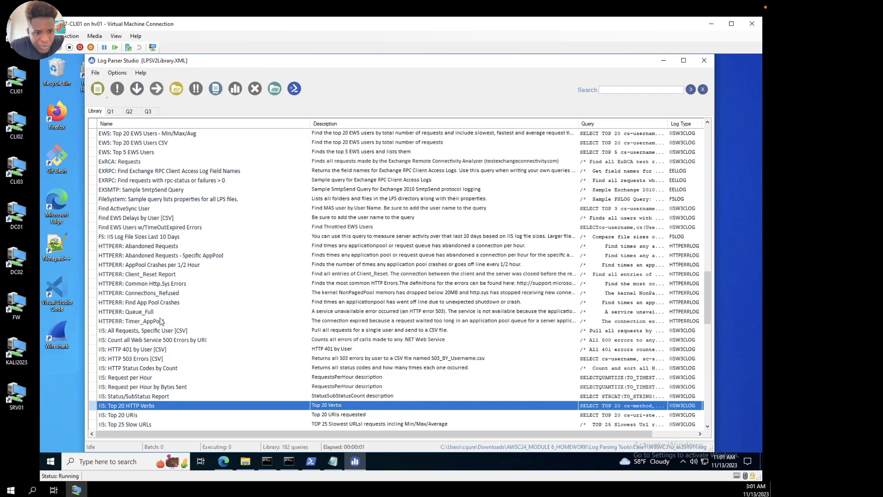
scroll(161, 322, down, 1)
click(124, 387)
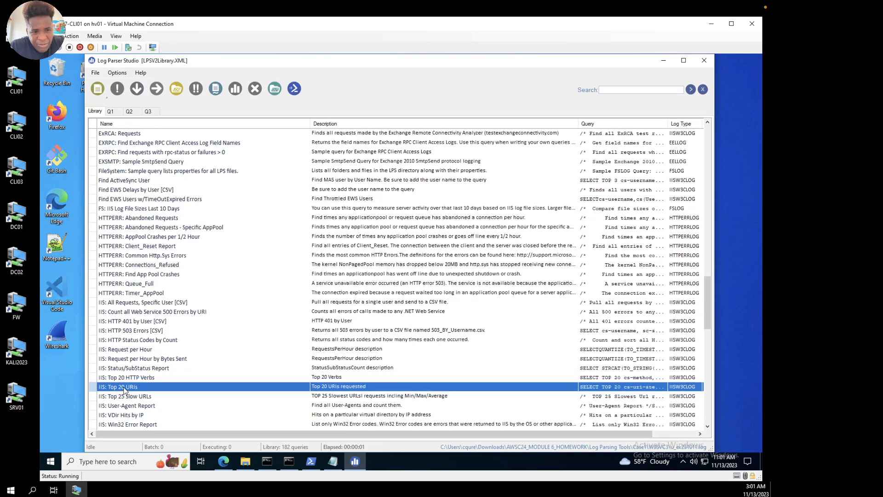
double_click(124, 388)
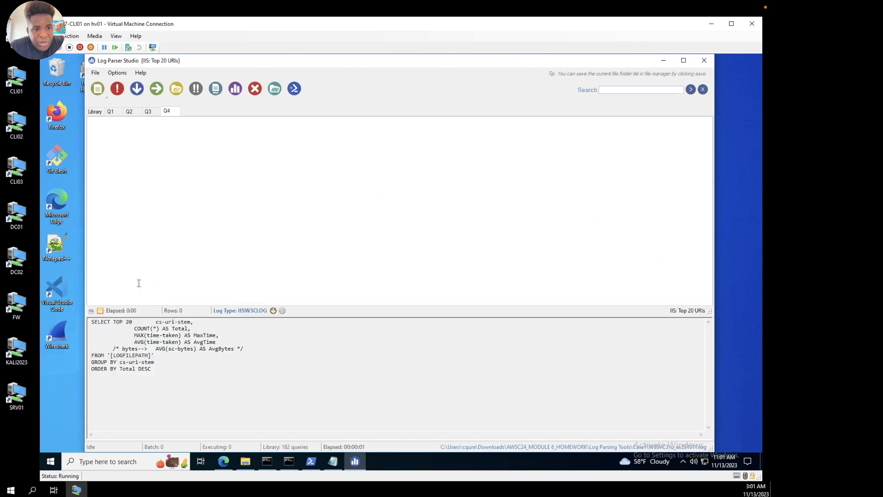
click(119, 89)
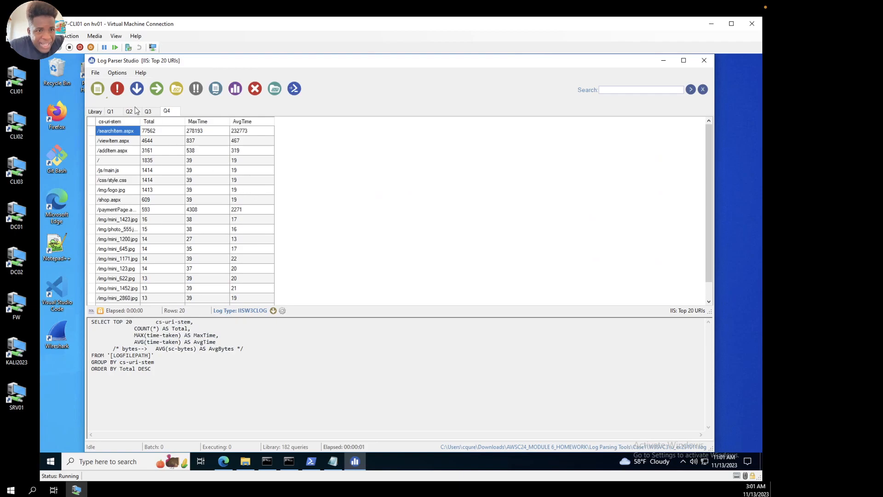
drag(196, 121, 157, 127)
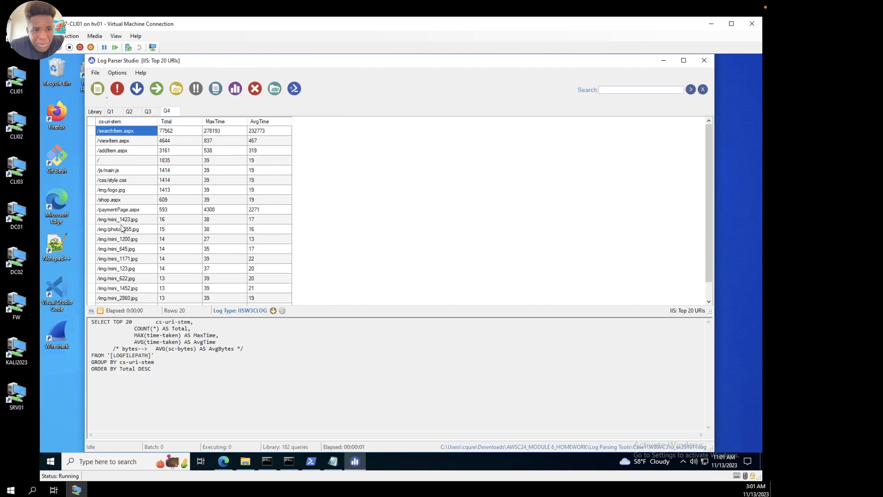
scroll(122, 228, down, 1)
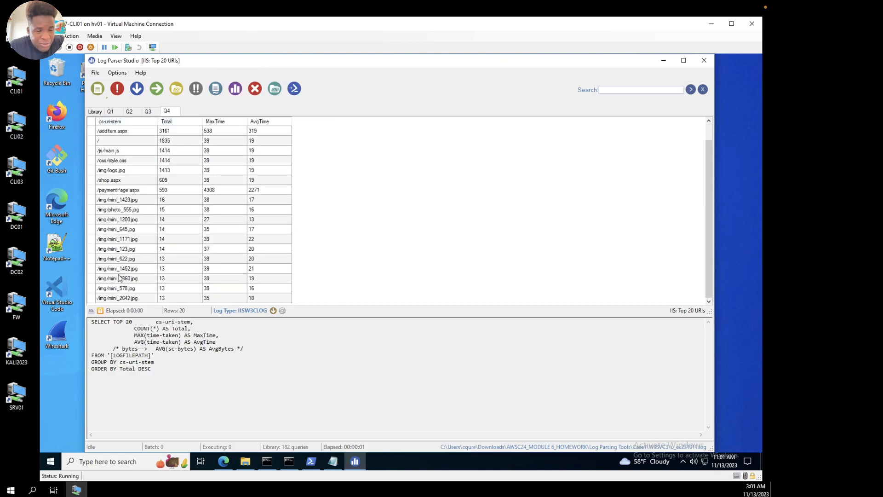
scroll(118, 204, up, 1)
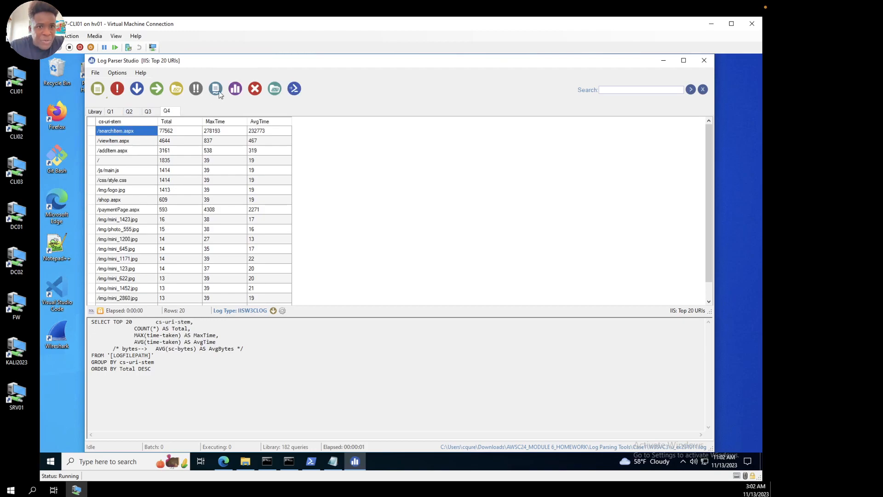
Step: Chart the Top 20 URIs results, view them as Area and Pie charts, and close the chart
click(236, 88)
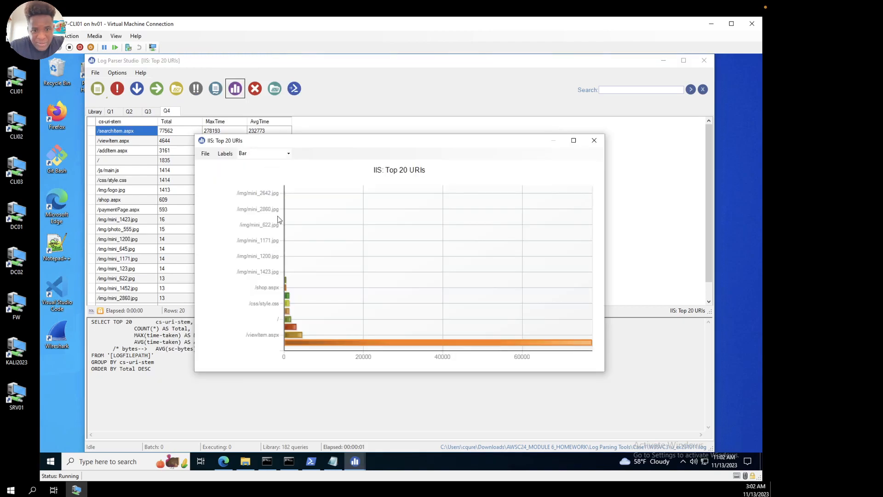
click(288, 154)
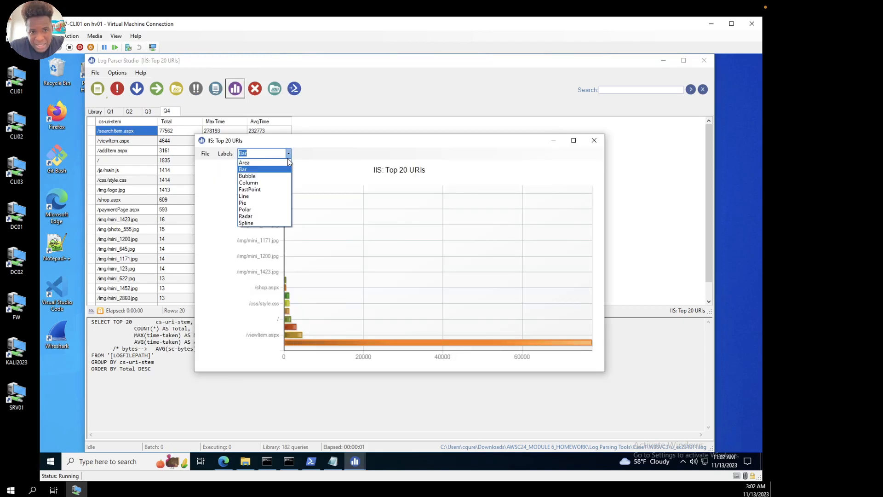
click(255, 163)
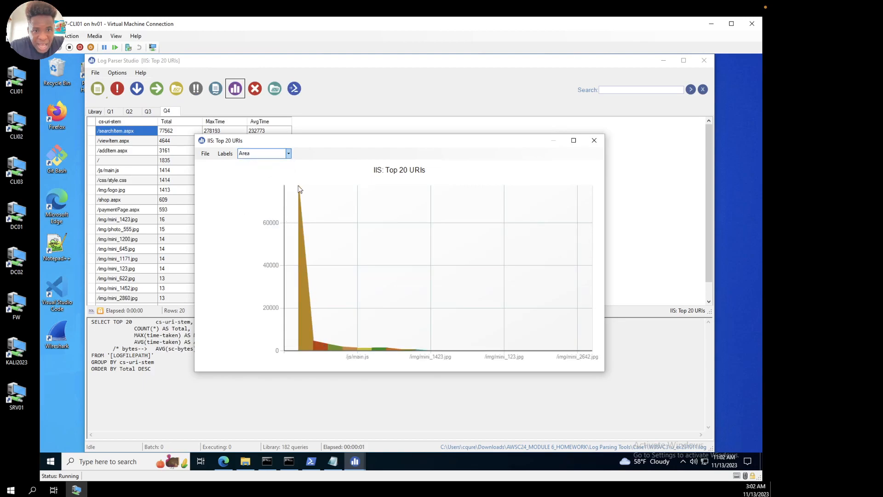
click(289, 154)
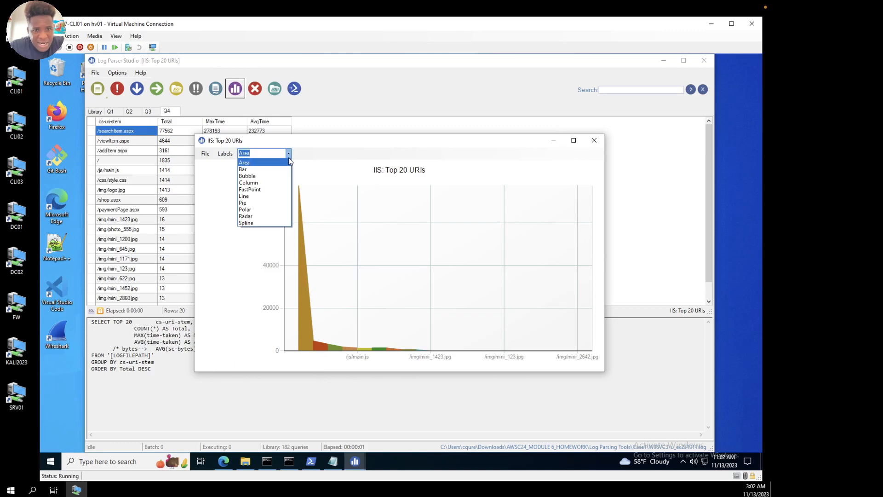
click(259, 203)
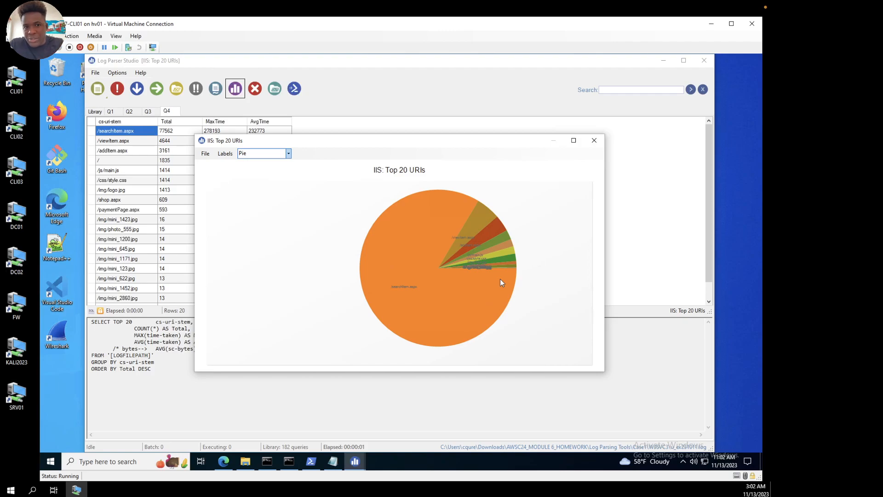
click(594, 141)
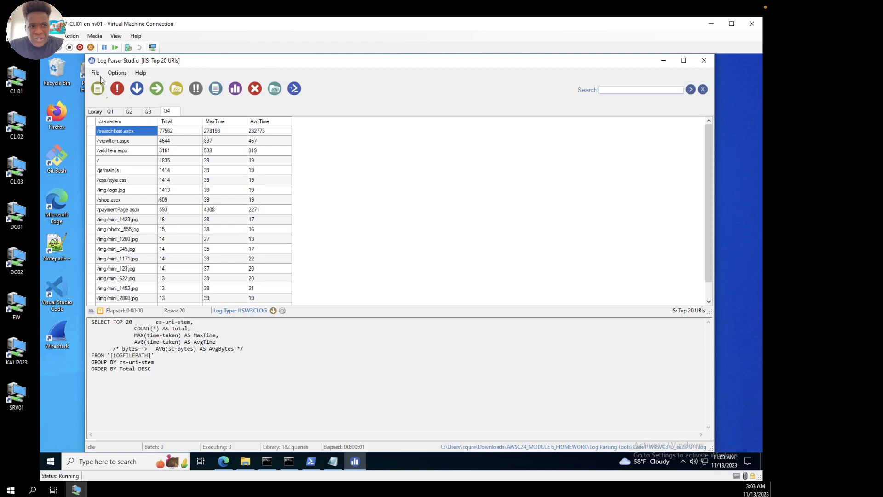
Step: Run the library query "IIS: Top 25 Slow URLs" and widen the URL column of its results
click(96, 114)
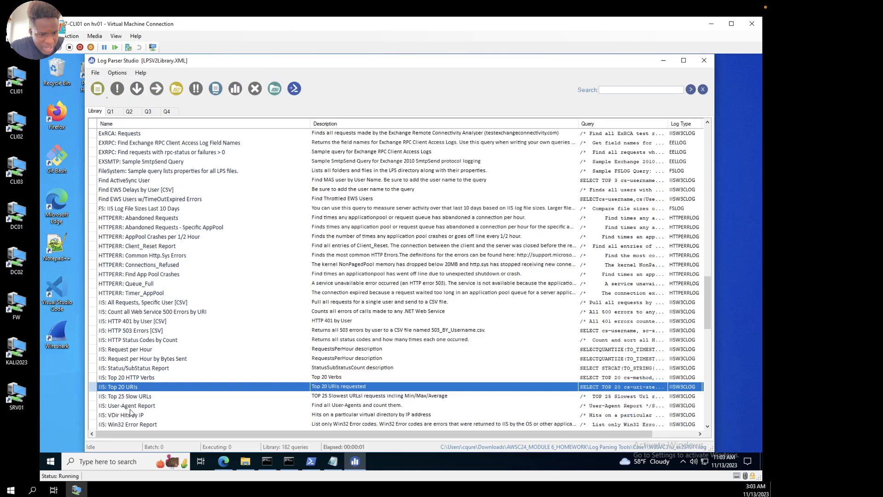
scroll(136, 395, down, 1)
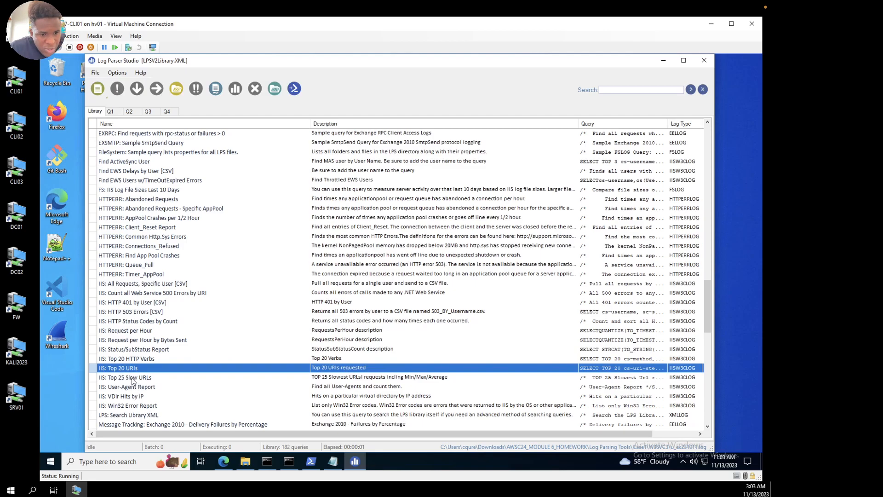
click(132, 378)
double_click(132, 378)
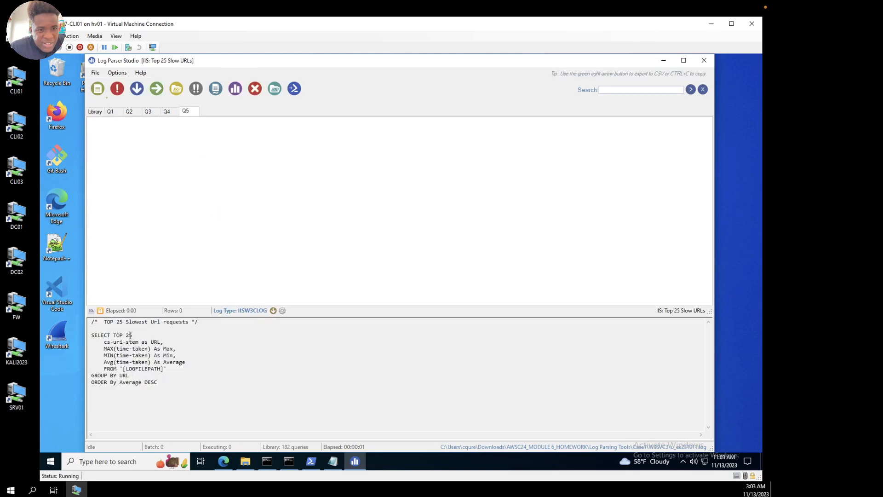
click(118, 89)
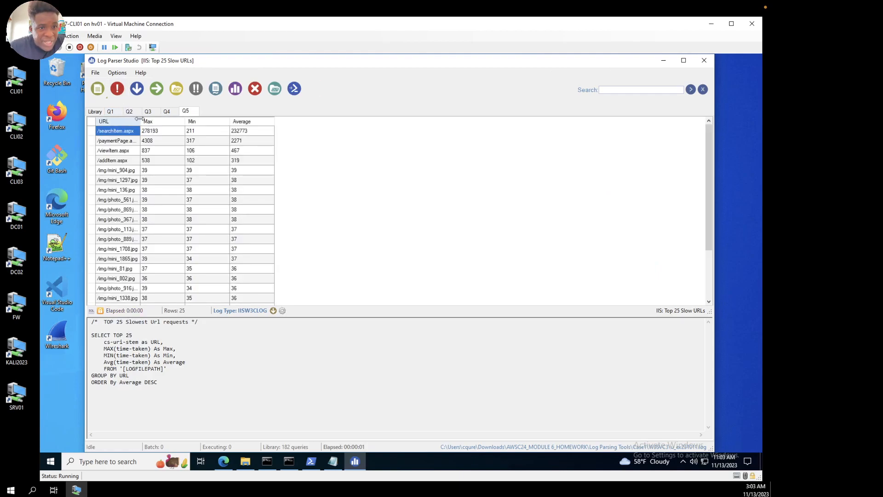
drag(141, 120, 157, 120)
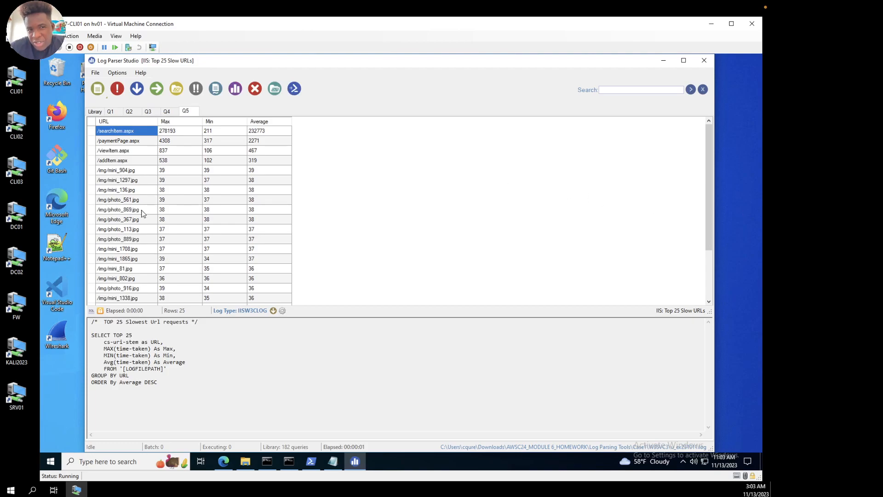
Step: Chart the Top 25 Slow URLs results and view them as Pie, Area and Bar charts
click(234, 88)
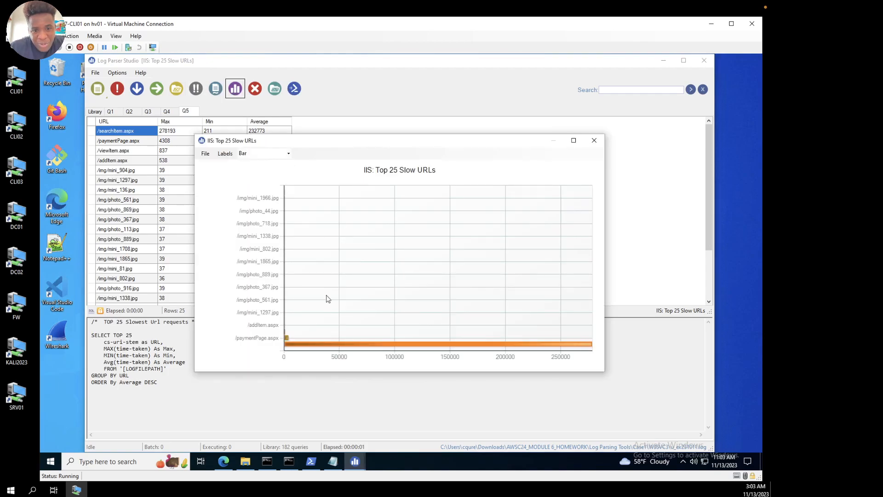
click(288, 154)
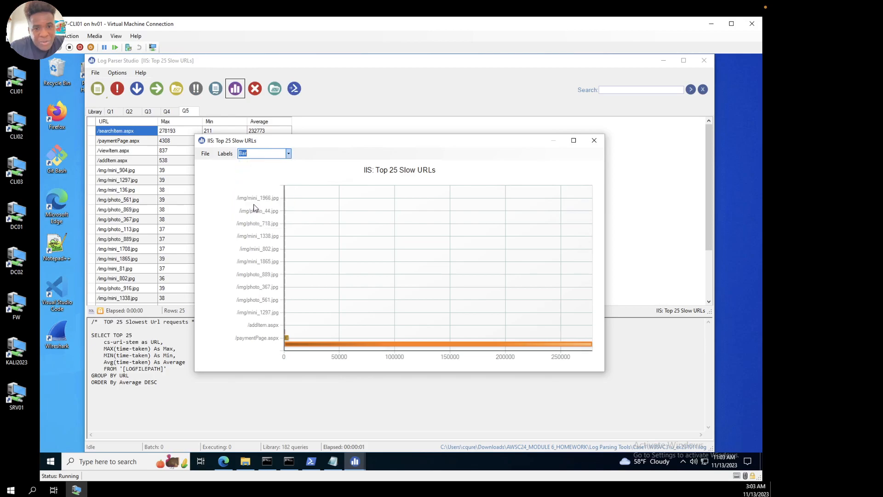
click(254, 204)
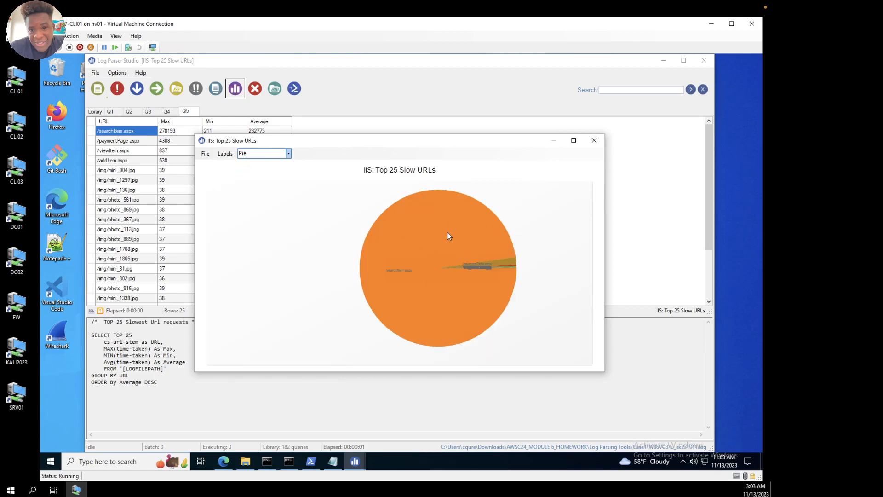
click(289, 154)
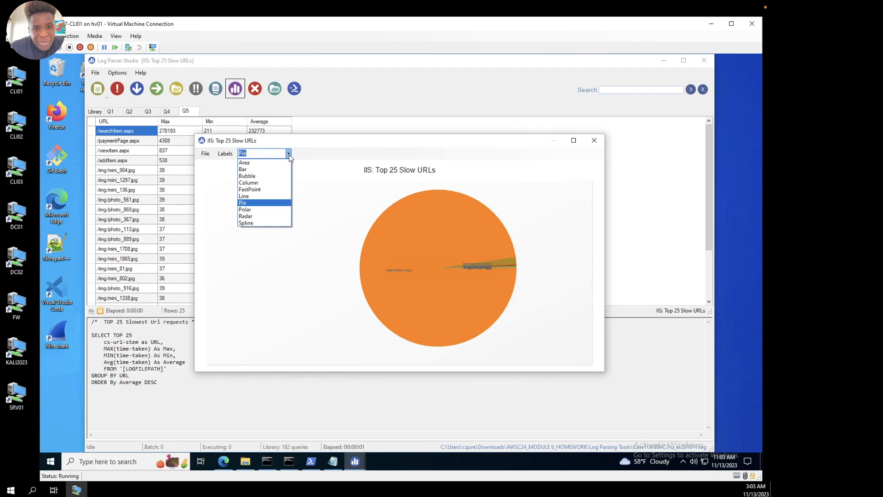
click(252, 163)
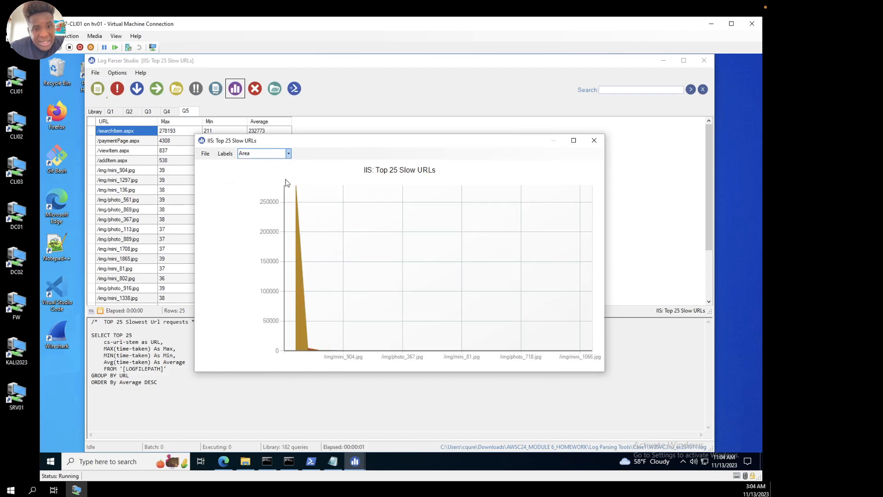
click(290, 152)
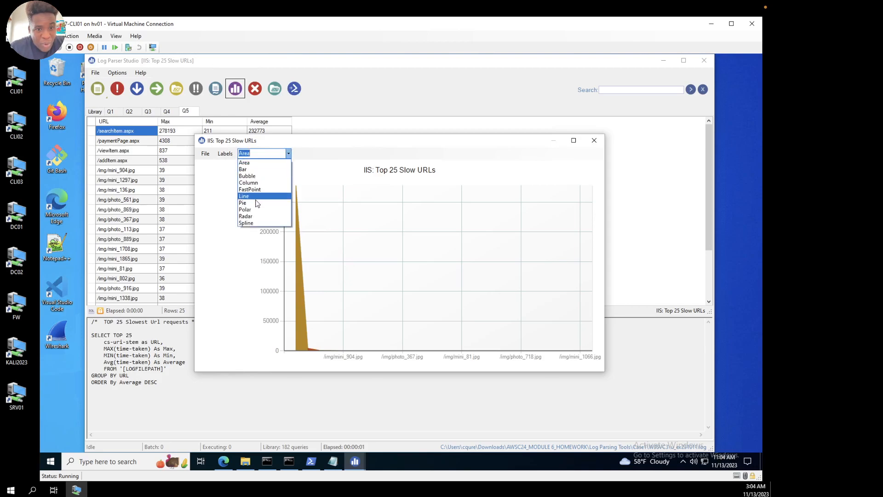
click(248, 170)
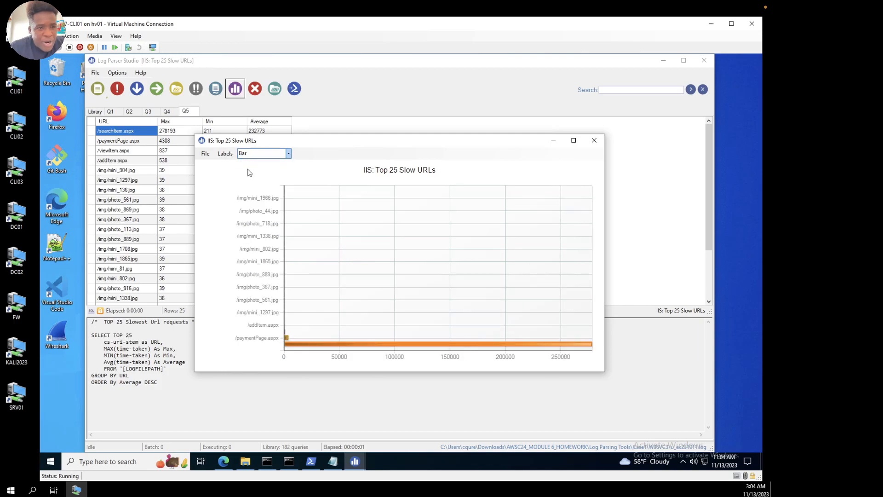
click(94, 72)
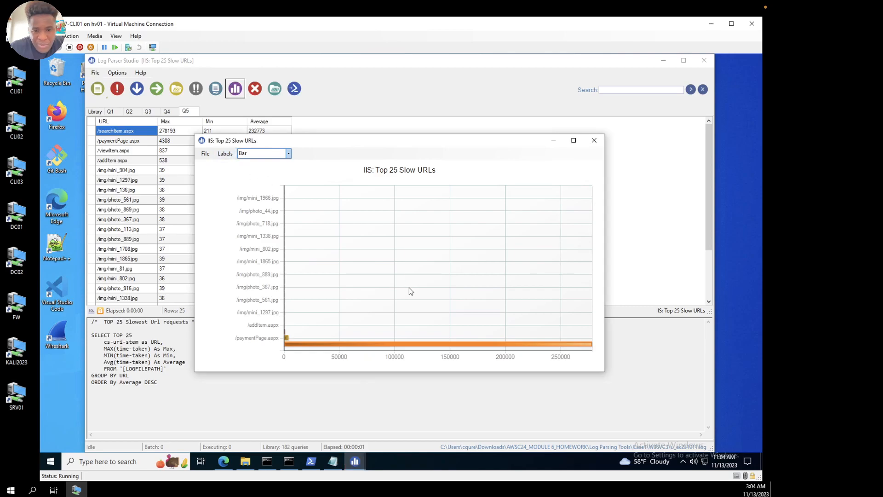
Step: View the options for saving the Top 25 Slow URLs chart as an image, cancel saving and close the chart
click(205, 154)
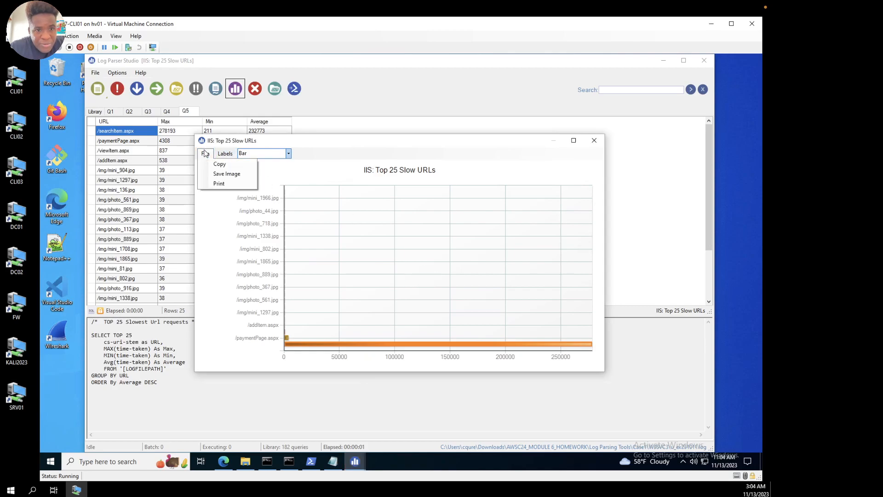
click(230, 173)
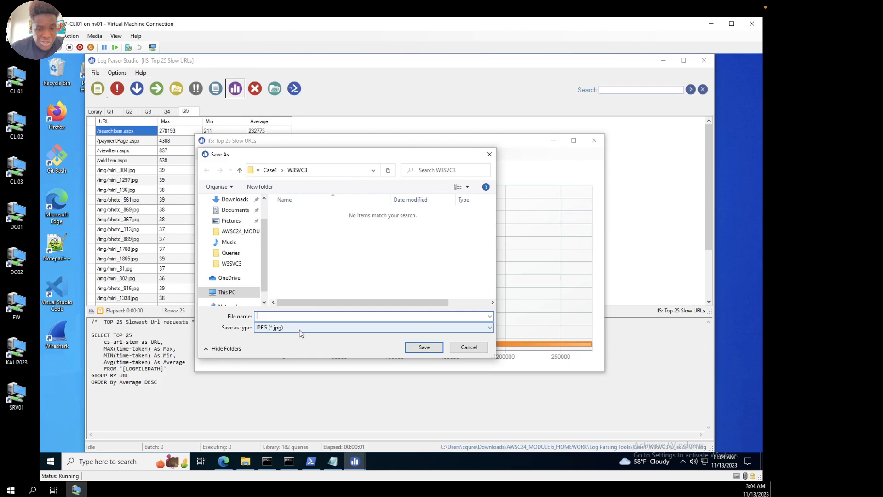
click(469, 347)
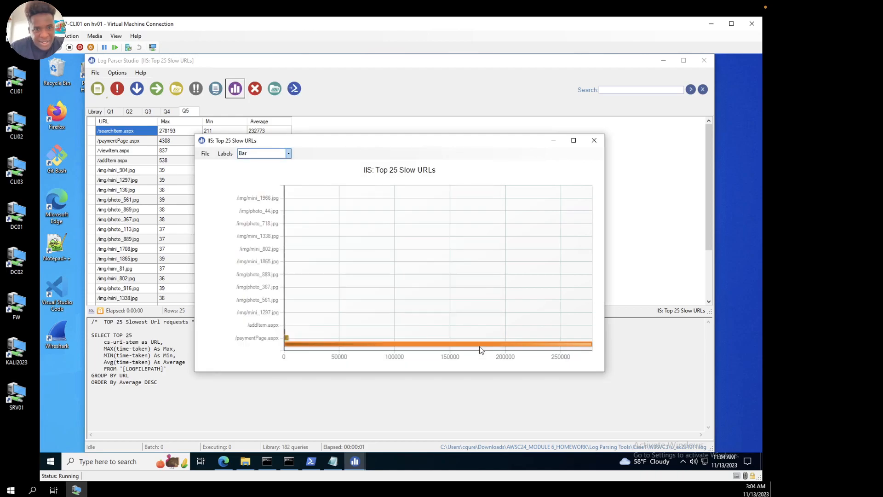
click(593, 141)
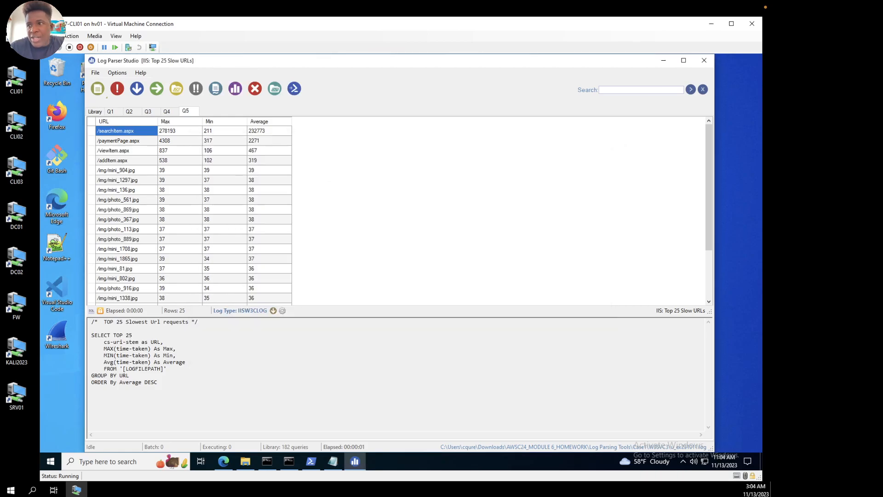
Step: Revisit the results of the queries already run, including Top 20 URIs, Top 25 Slow URLs and Request per Hour
click(163, 113)
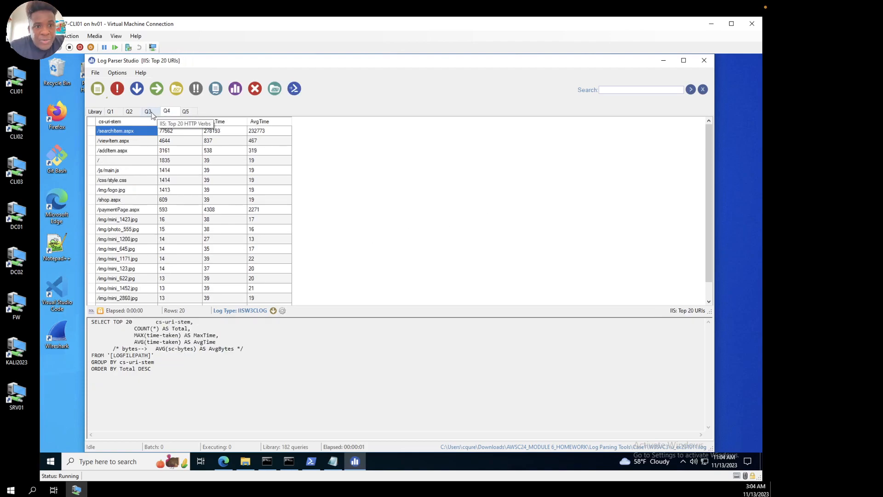
click(186, 111)
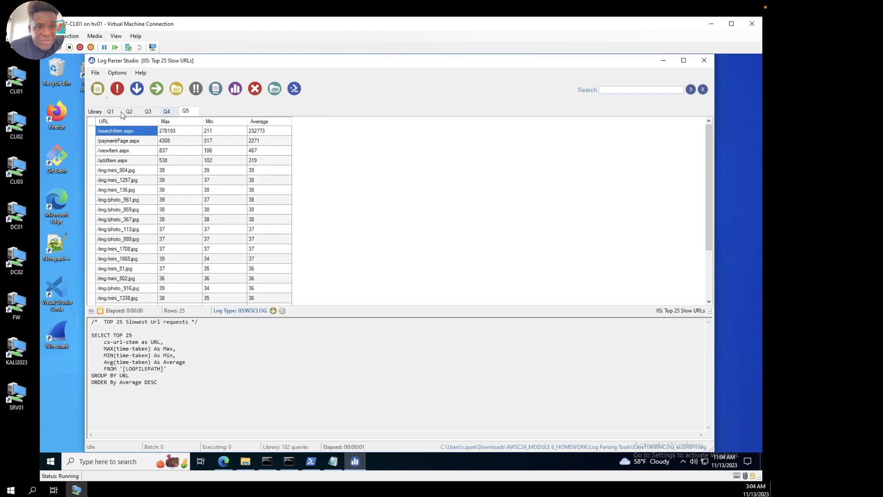
click(115, 112)
click(129, 112)
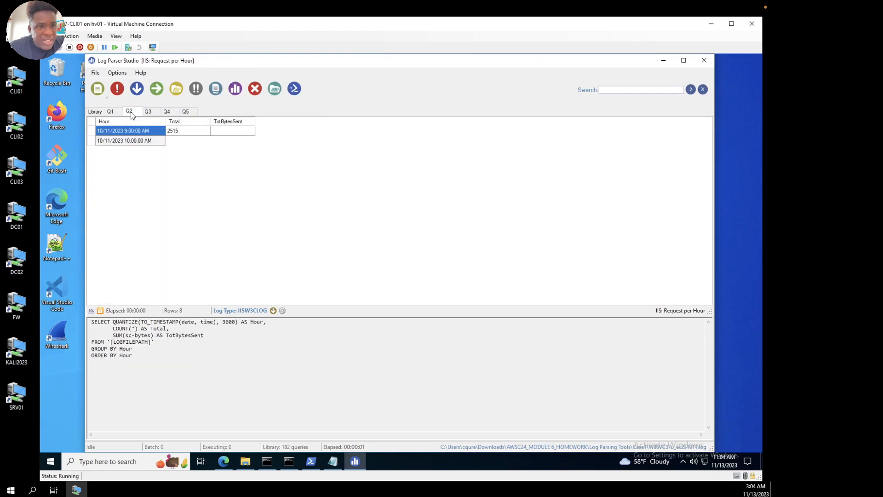
Step: Run the library query "IIS: User-Agent Report", widen the cs(User-Agent) column and look through the returned user agents
click(95, 112)
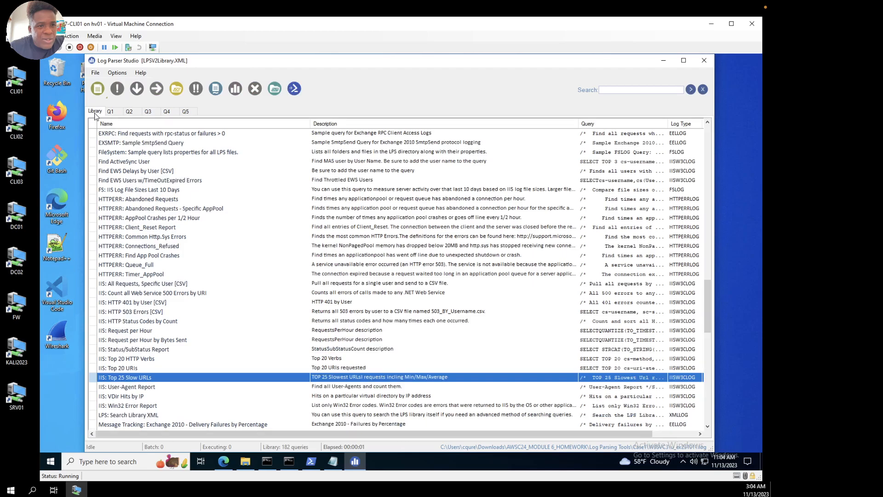
scroll(170, 405, down, 1)
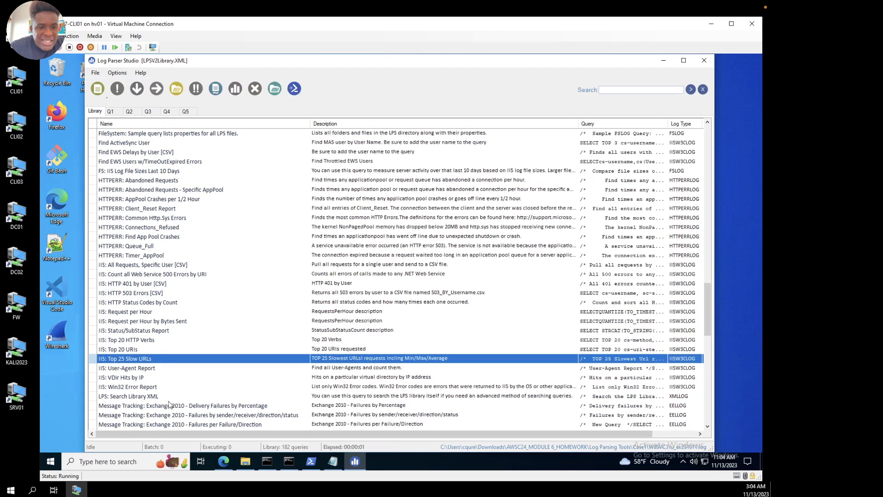
click(134, 370)
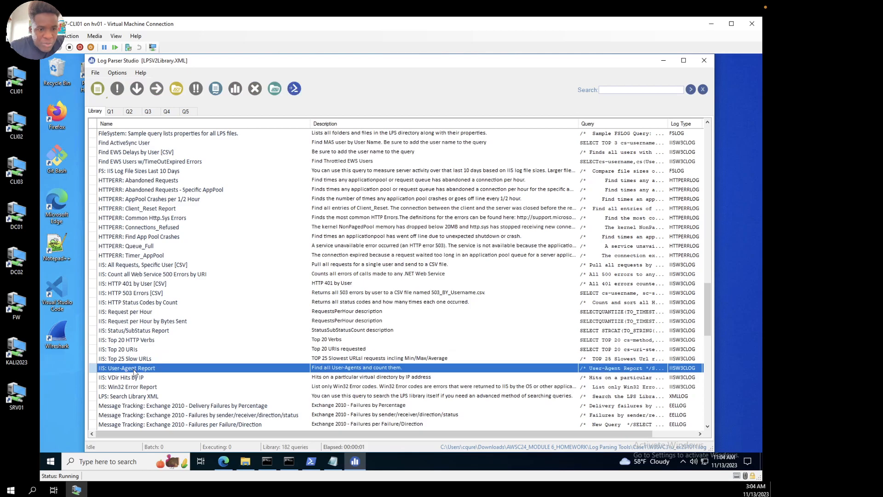
double_click(130, 369)
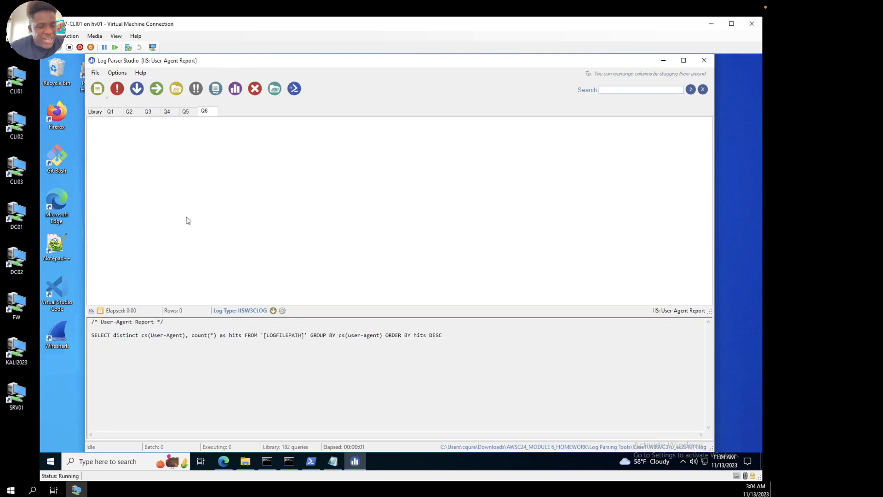
click(117, 88)
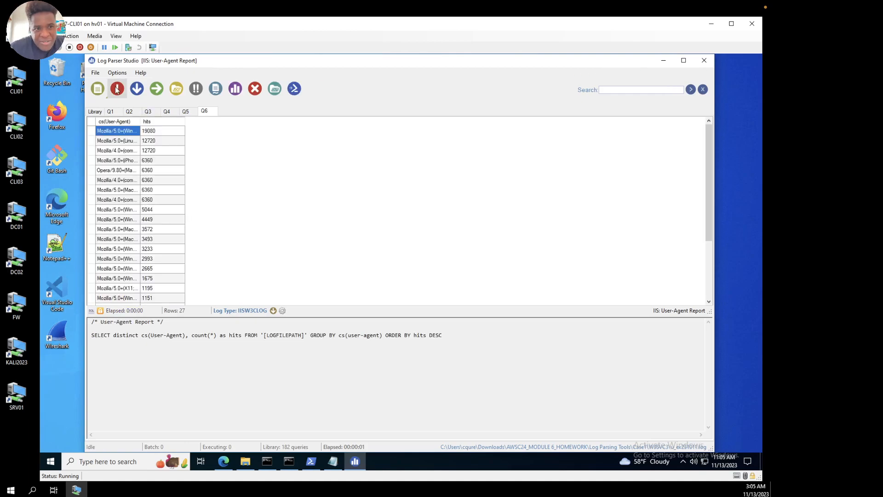
drag(140, 121, 491, 122)
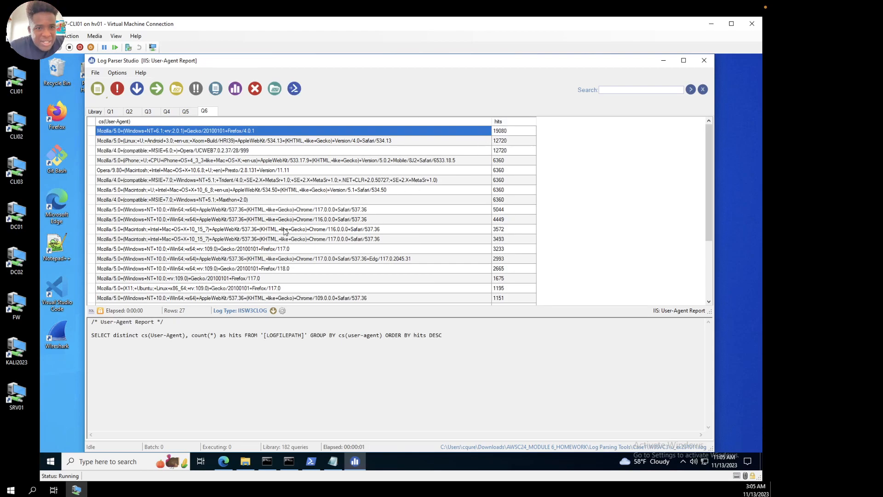
scroll(285, 231, down, 3)
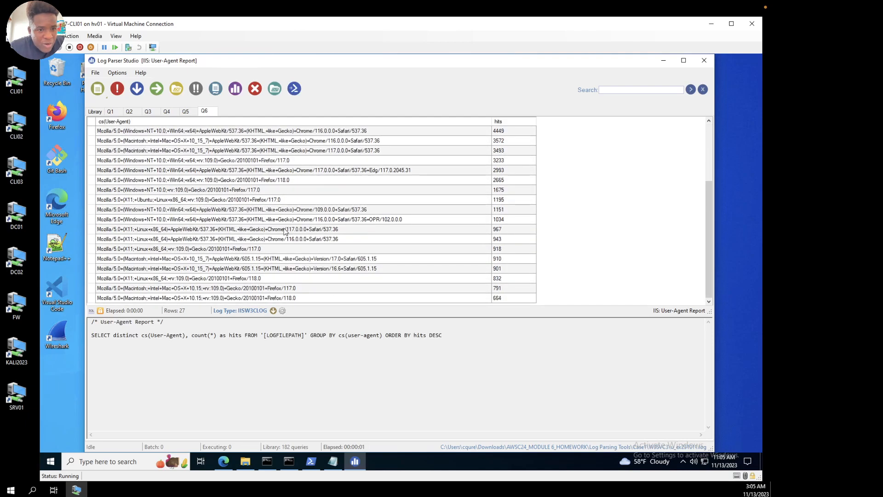
scroll(284, 231, up, 3)
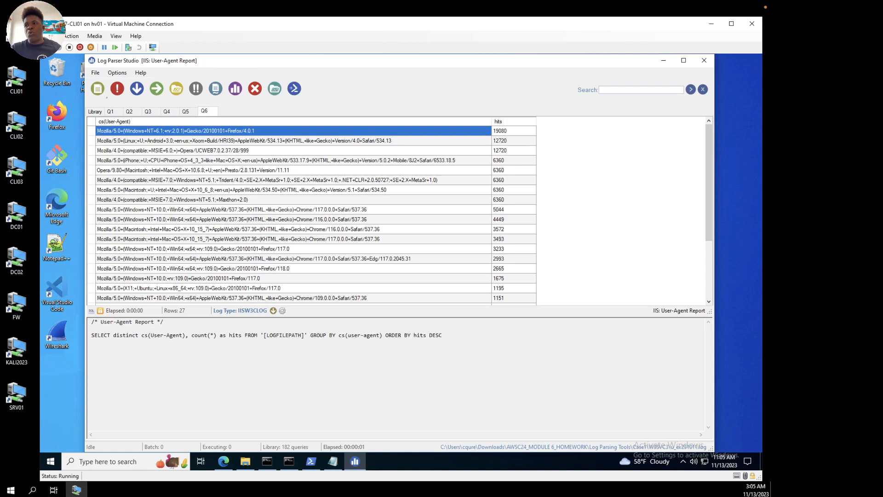
Step: Switch to Microsoft Edge and open google.com in a new tab
click(225, 465)
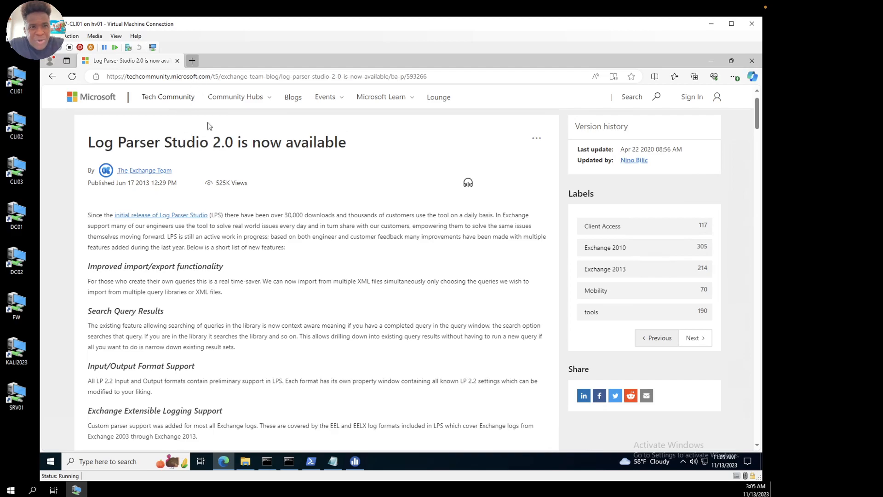
key(ctrl+t)
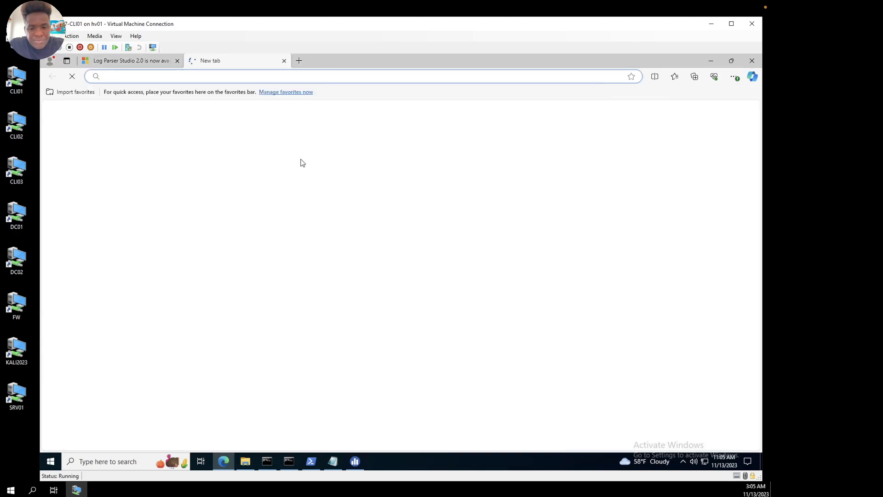
text(google.com)
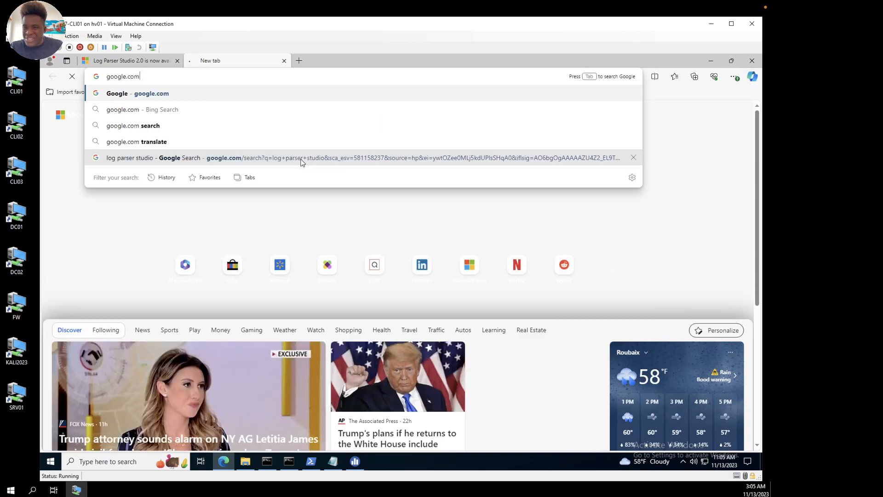
key(Return)
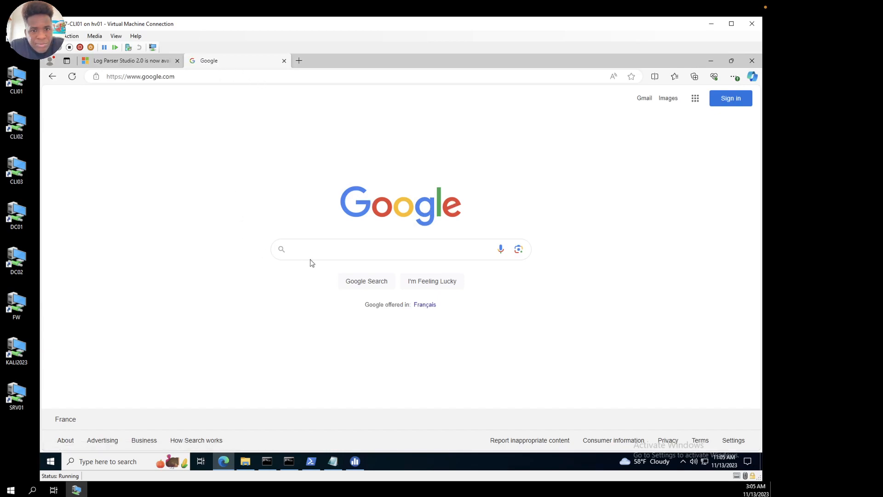
Step: Search Google for "ddos user agents" and look through the results
text(m)
key(BackSpace)
text(ddo)
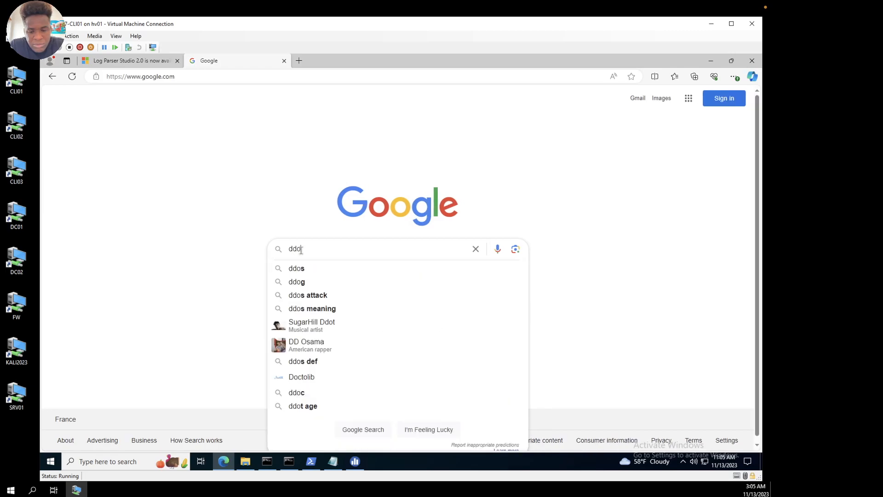
text(s us)
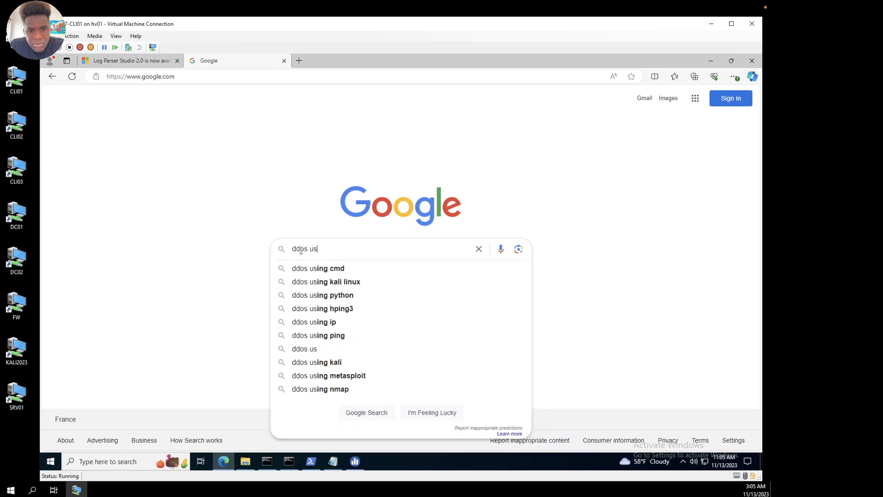
text(er agents)
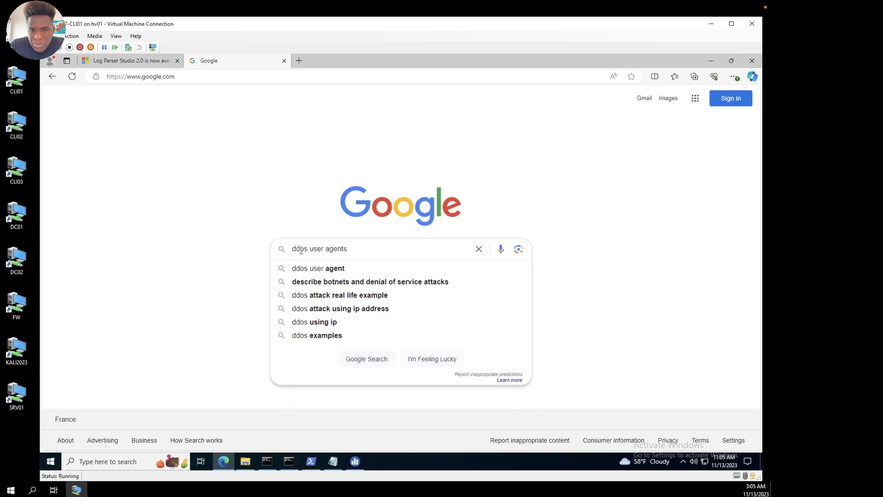
key(Return)
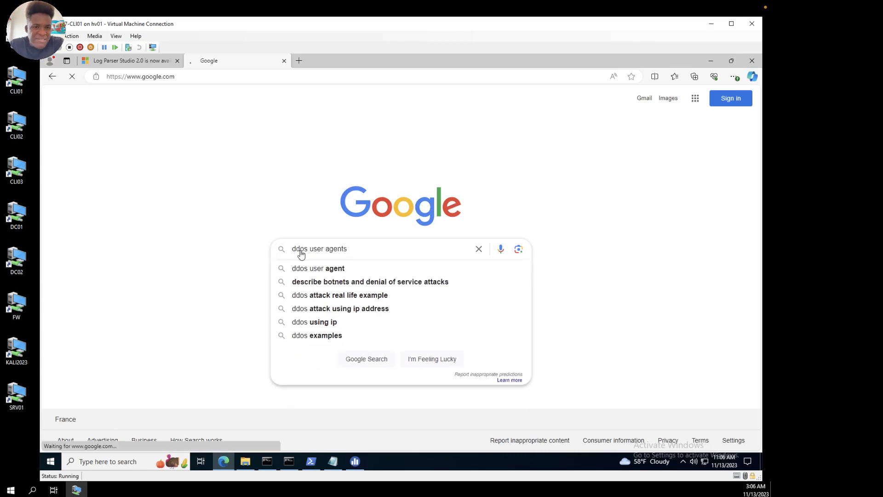
scroll(276, 253, down, 3)
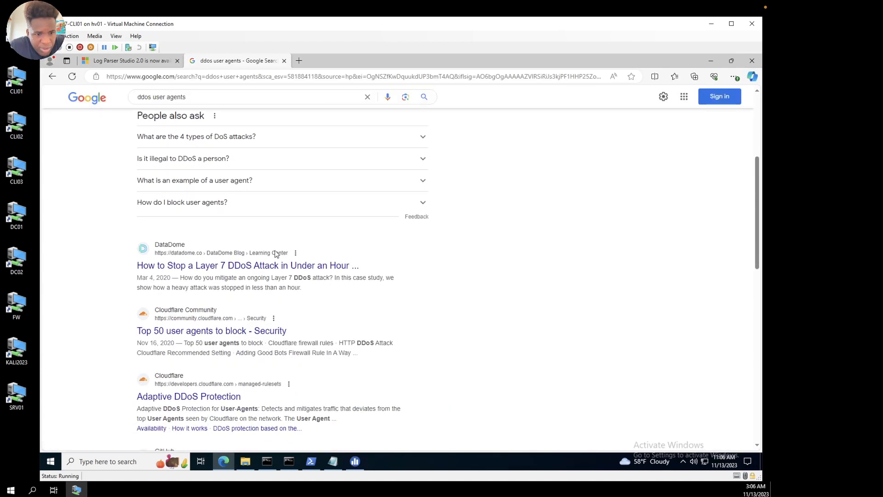
scroll(265, 104, up, 5)
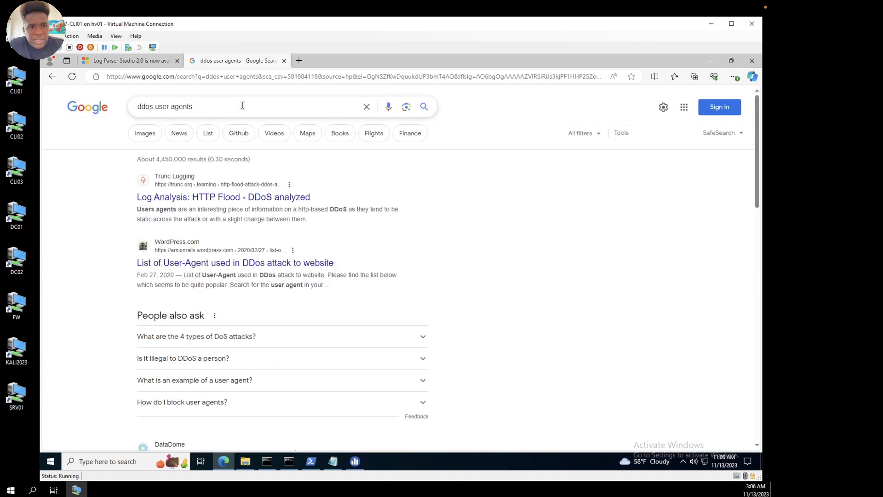
Step: Refine the search to "ddos user agents github", view the last-defense-system repository and return to the results
text(github)
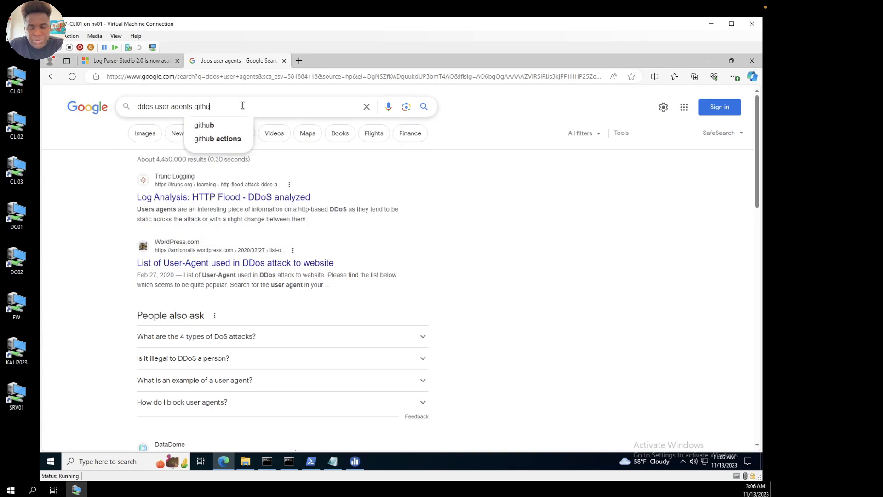
key(Return)
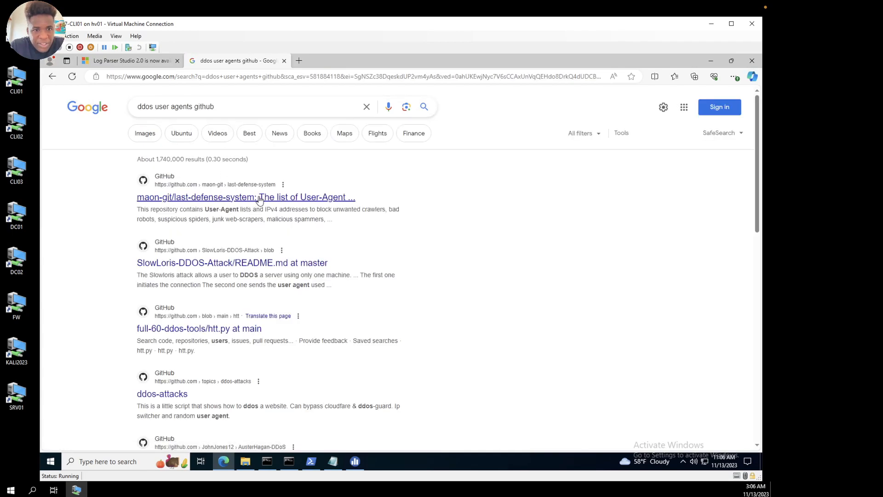
click(259, 199)
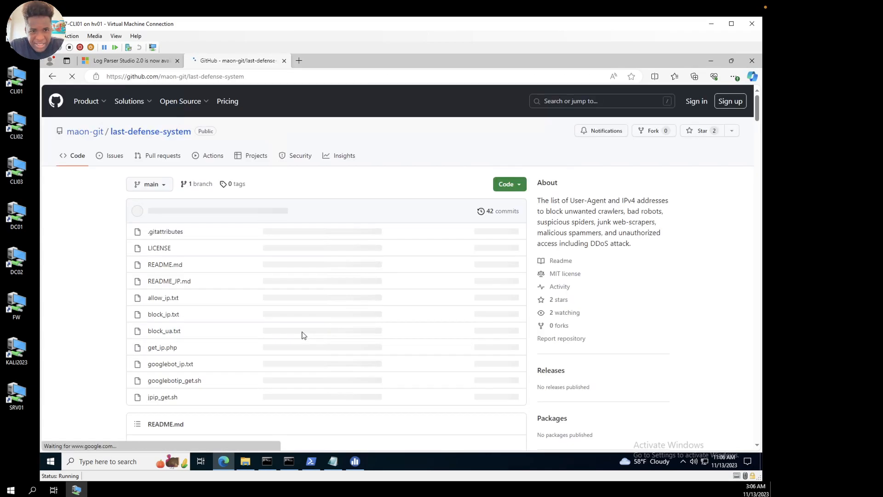
scroll(299, 335, down, 5)
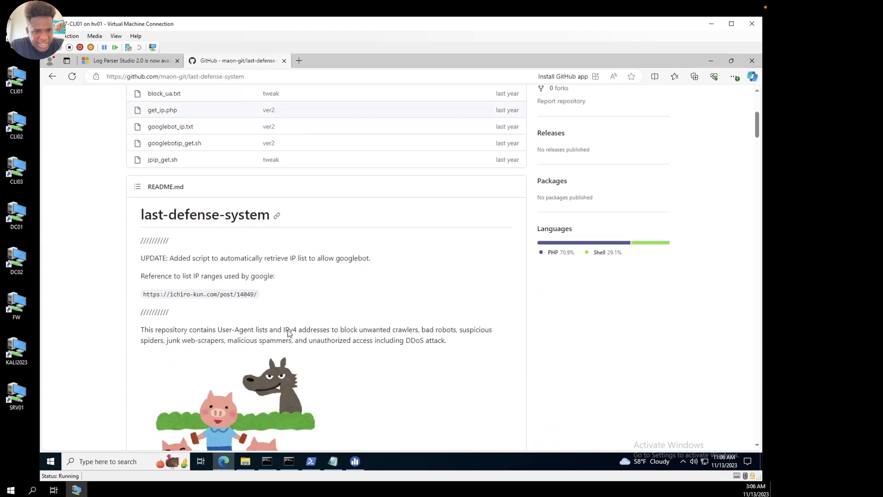
scroll(296, 333, up, 5)
click(53, 77)
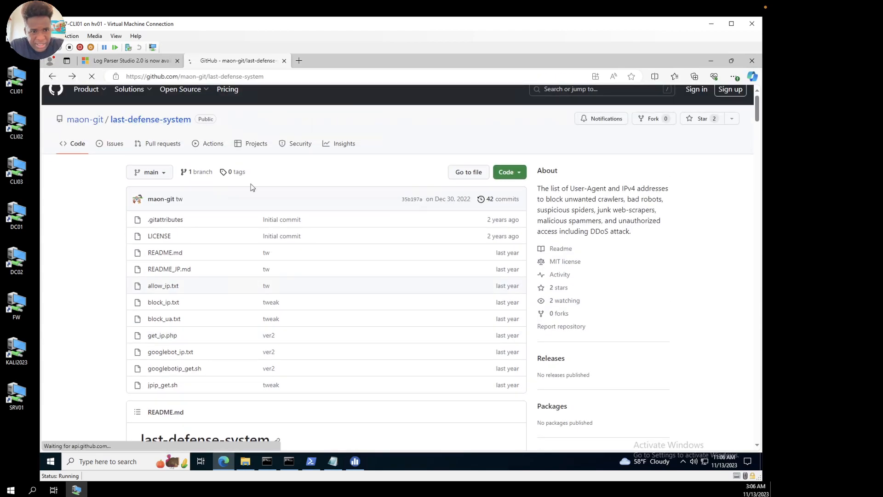
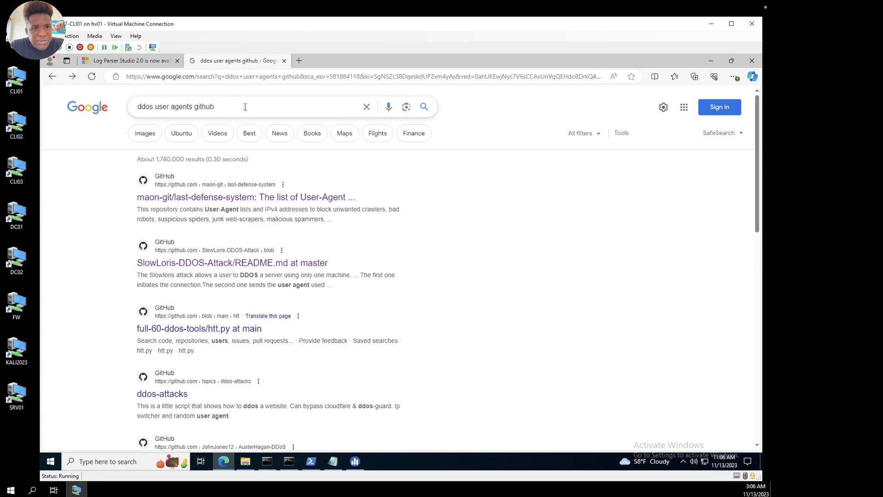
Step: Open github.com in the current browser tab
click(259, 78)
text(github)
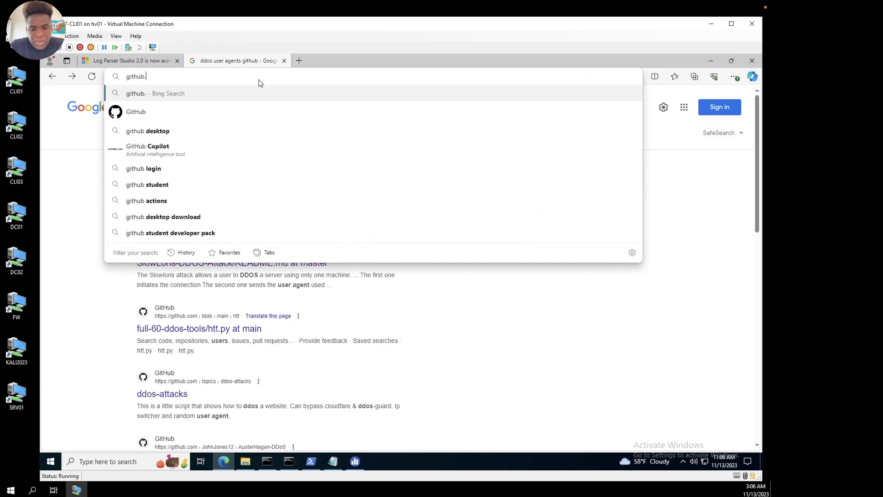
text(.com)
key(Return)
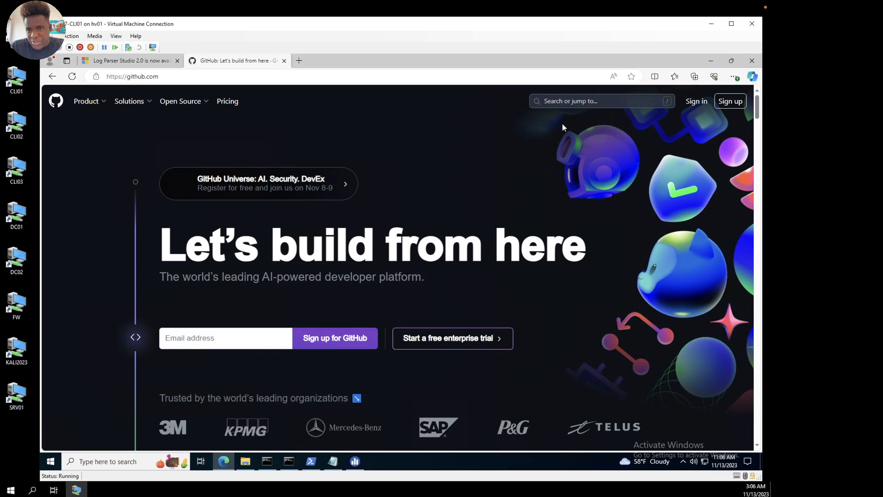
Step: Search GitHub for "weibocrawler" and examine the user-agent list in a weiboCrawler repository's opener.py file
click(580, 100)
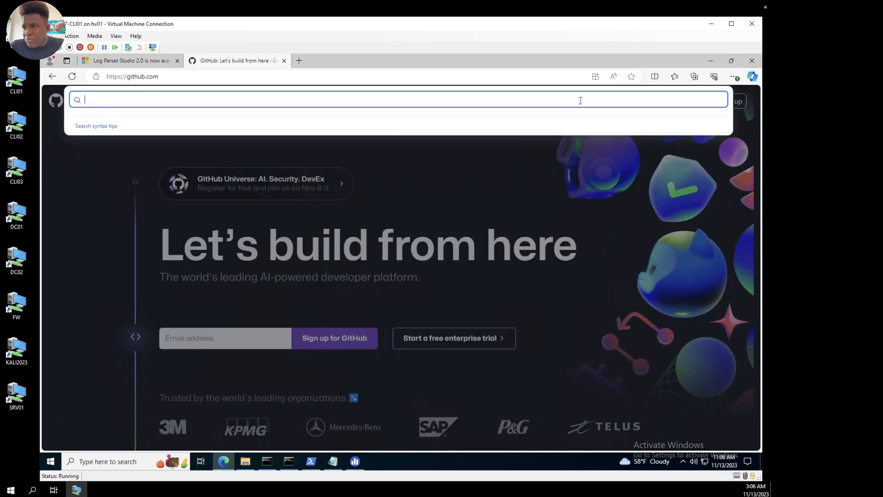
text(w)
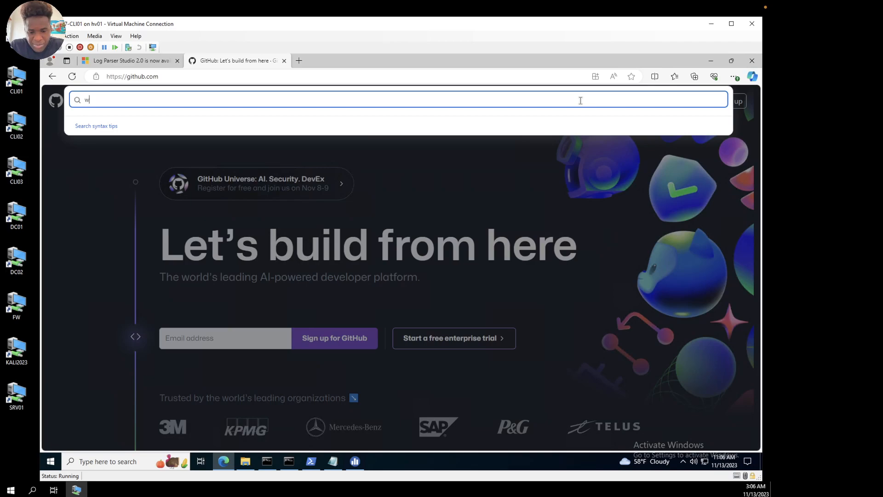
text(e)
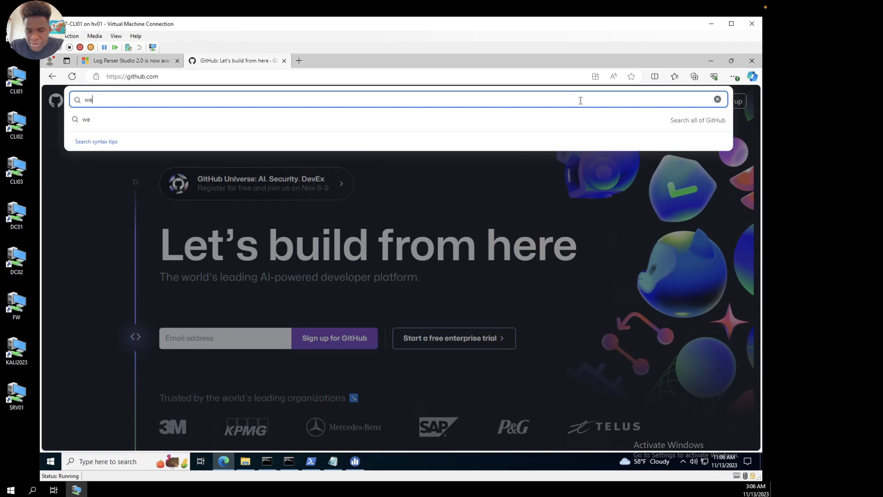
text(ibocrawler)
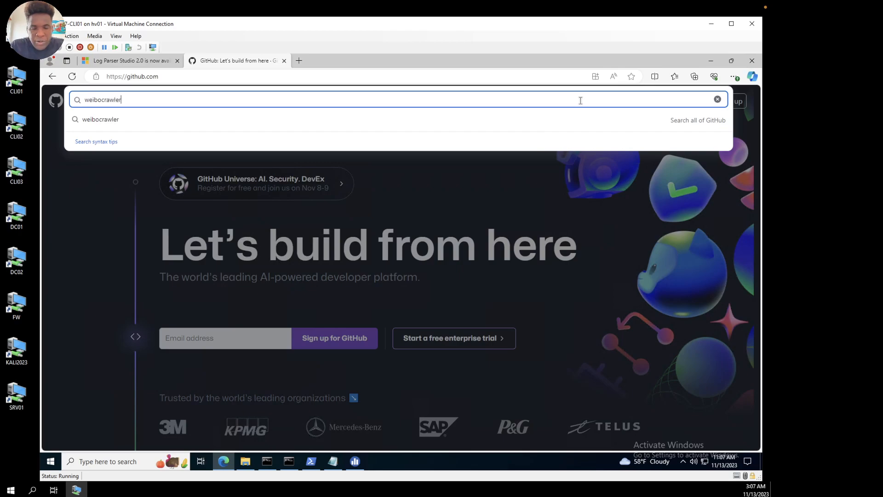
key(Return)
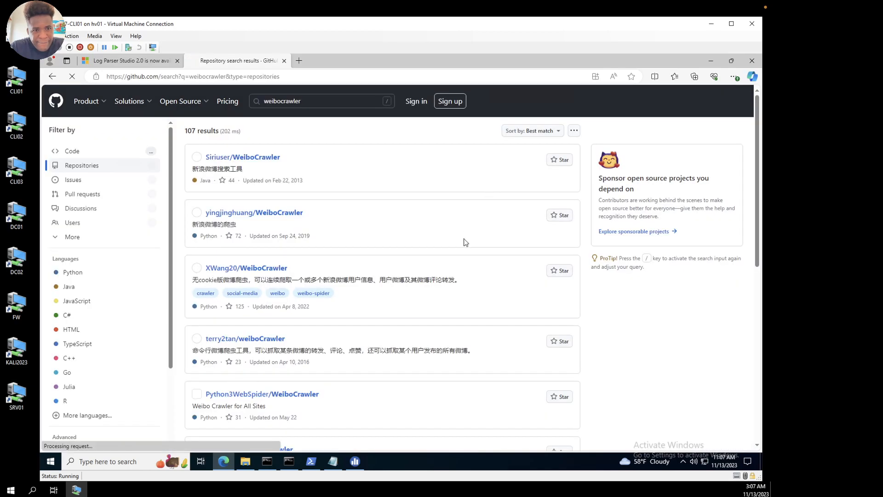
click(253, 159)
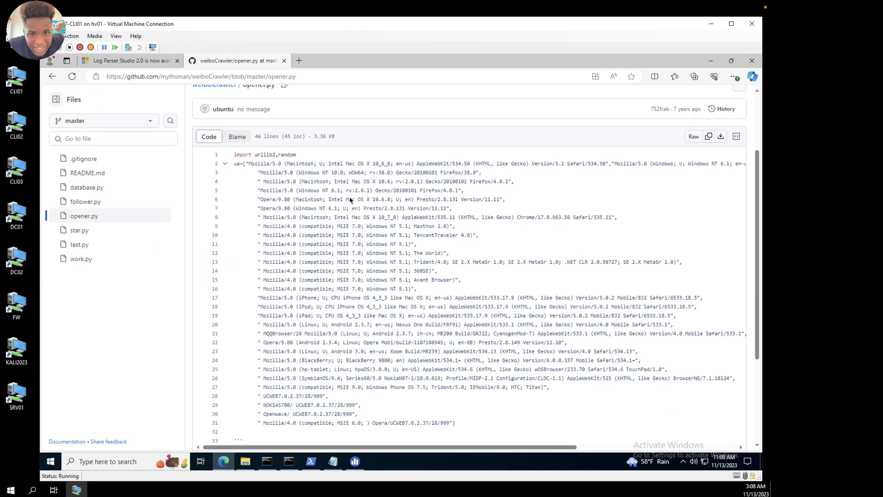
Step: Switch back to Log Parser Studio, view the User-Agent Report results as a maximized bar chart and close the chart
click(355, 463)
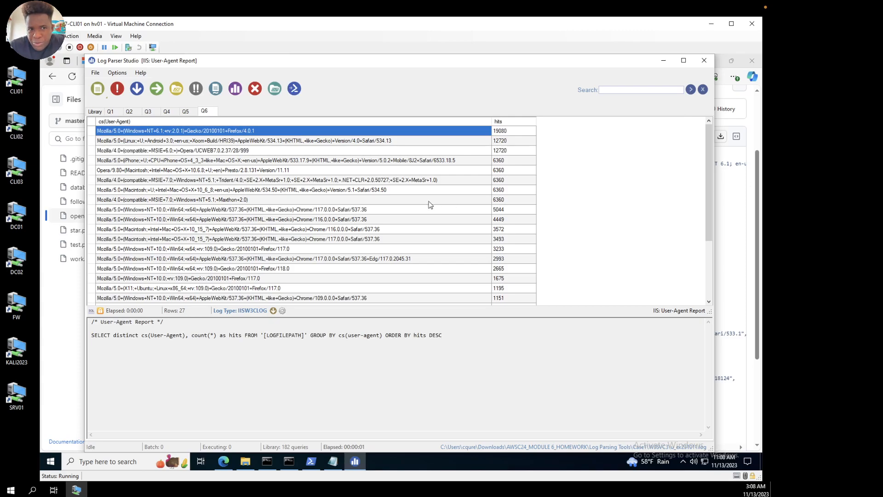
click(236, 89)
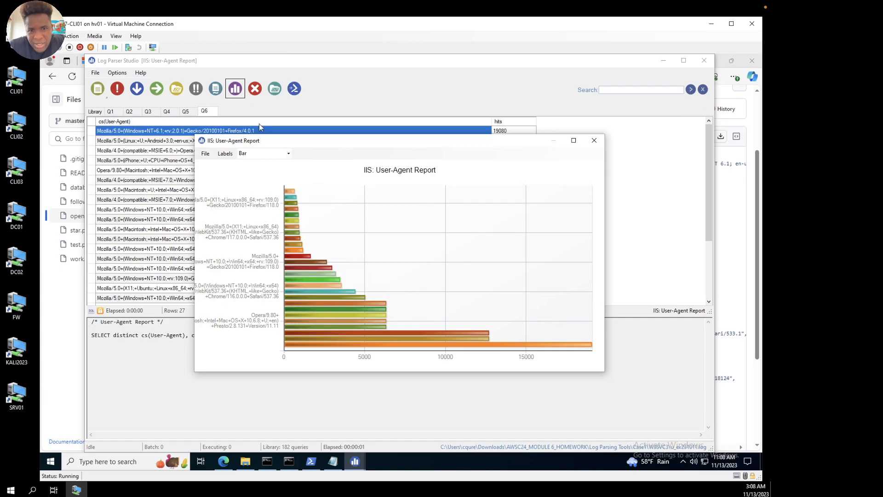
click(573, 140)
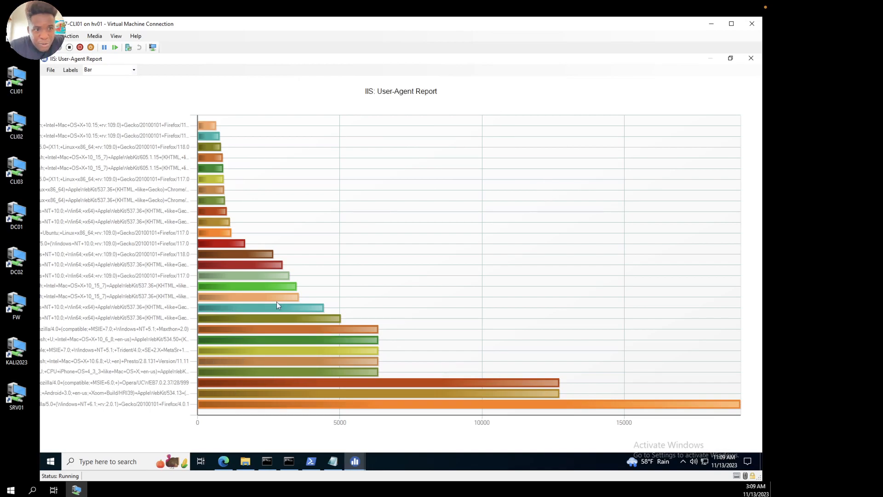
click(750, 58)
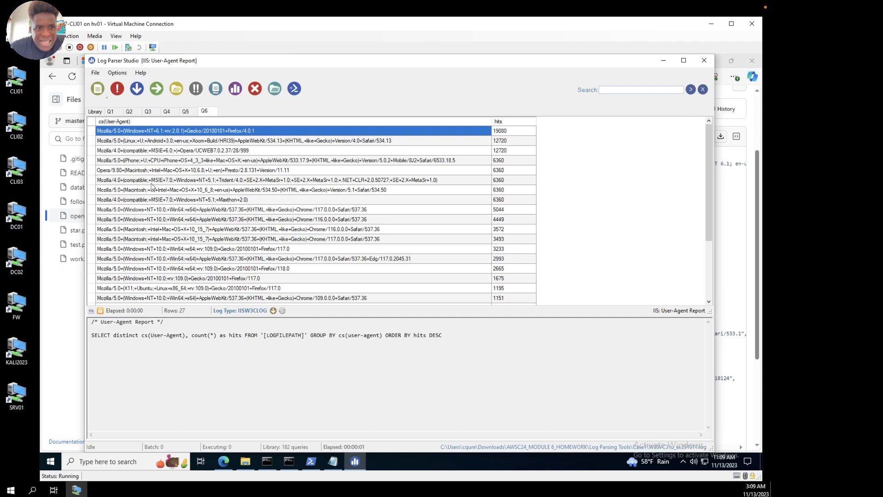
Step: Open the library query "IIS: VDir Hits by IP", run it against the log and review the request counts per client IP
click(94, 113)
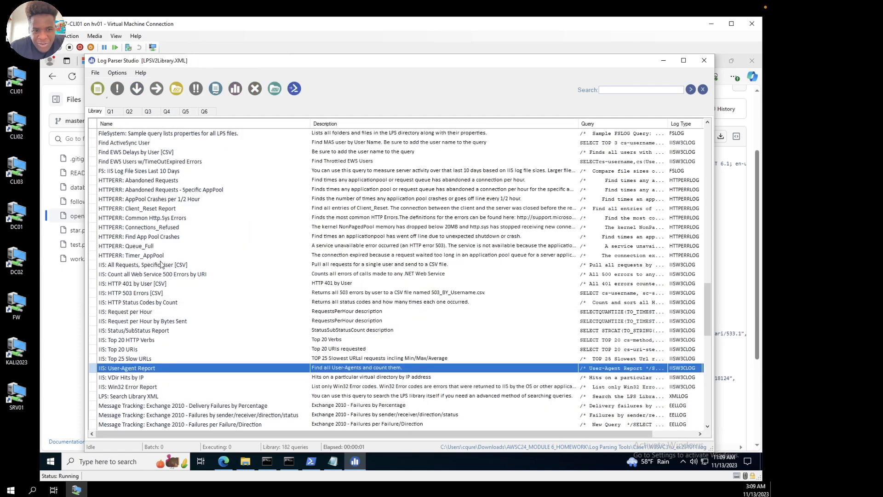
scroll(143, 350, down, 2)
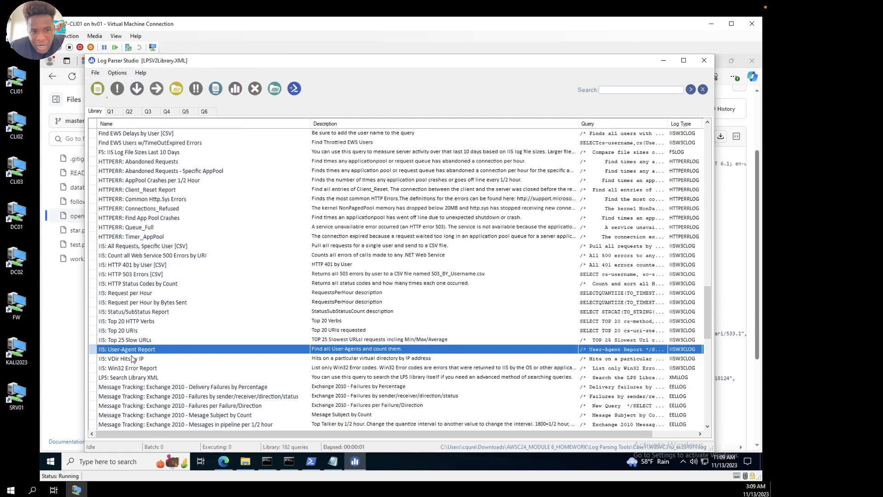
click(130, 359)
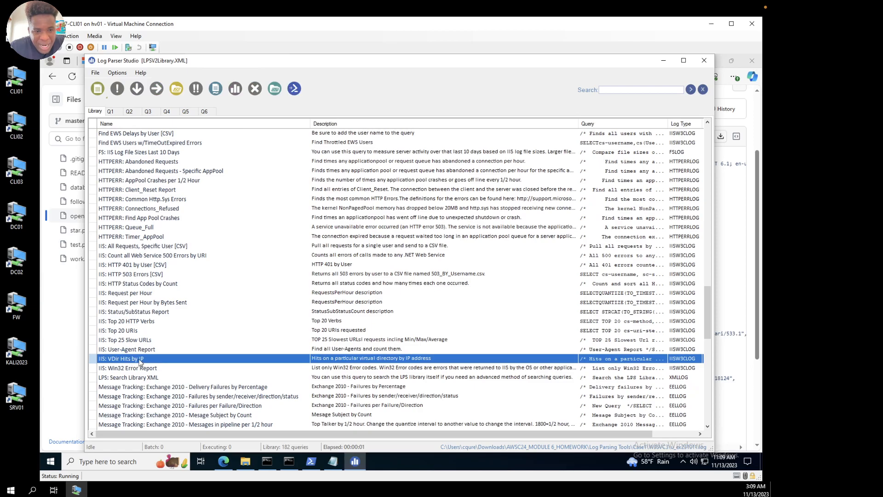
shift+click(138, 227)
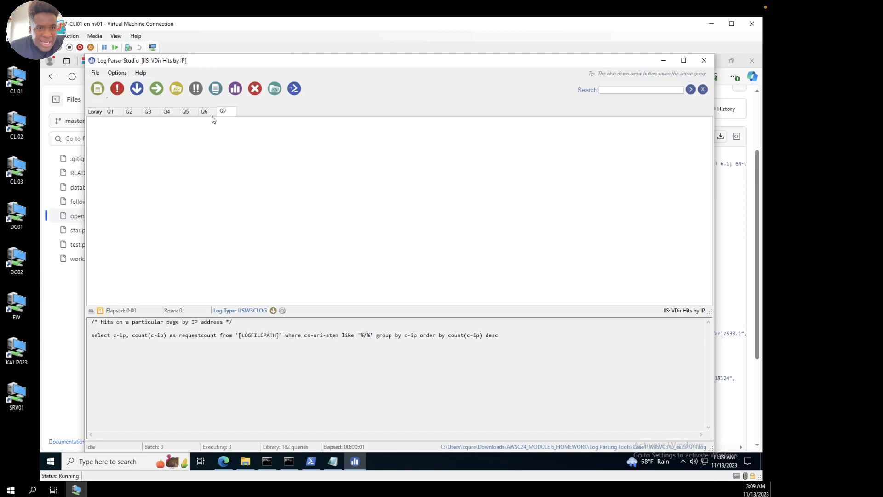
click(96, 111)
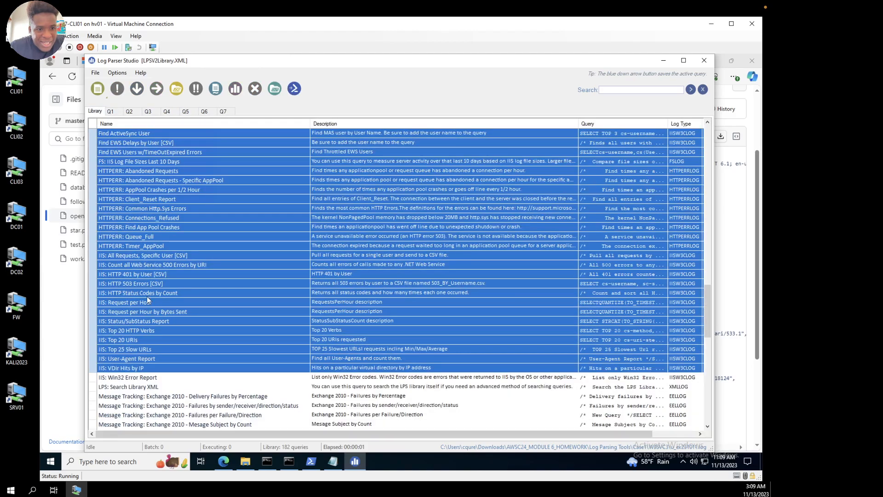
click(121, 368)
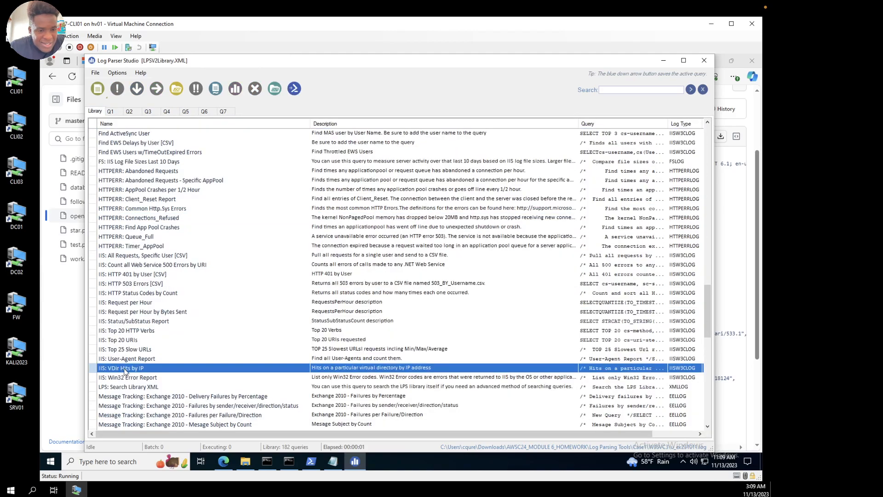
double_click(125, 368)
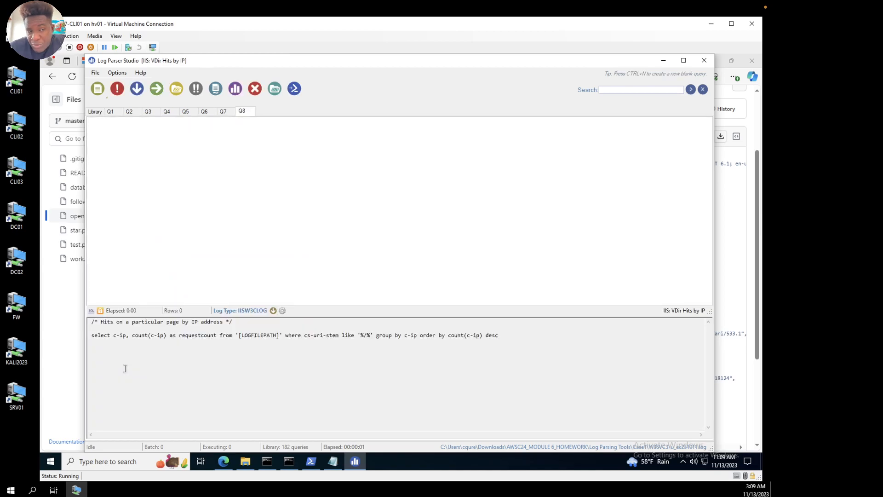
click(118, 92)
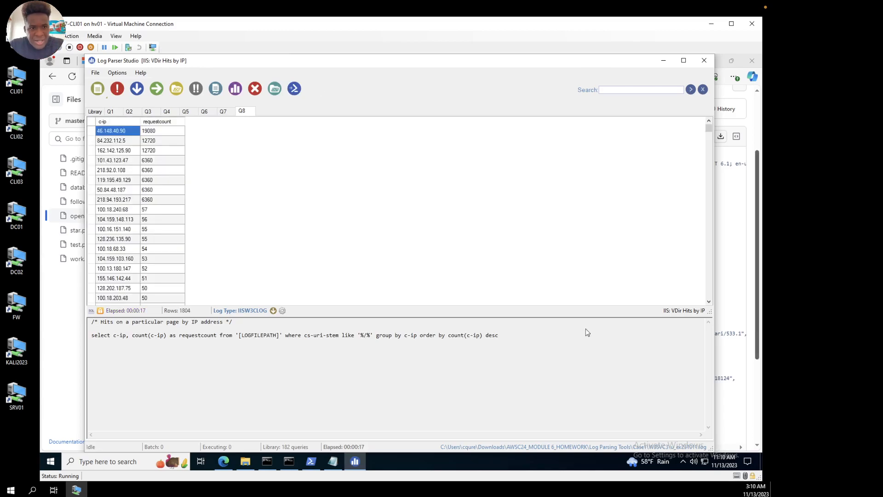
scroll(129, 210, down, 6)
scroll(128, 211, down, 7)
scroll(128, 227, up, 13)
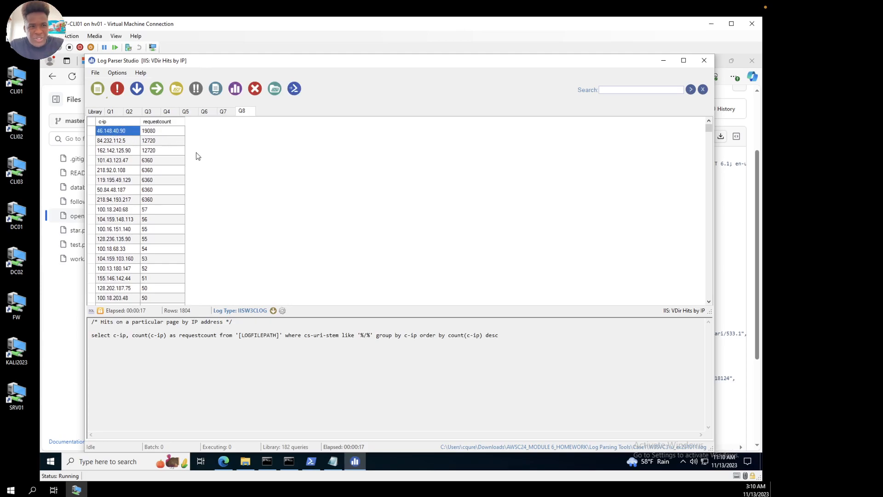
Step: Switch to the Edge browser, search for "abuseipdb" in a new tab and open the AbuseIPDB site
click(224, 461)
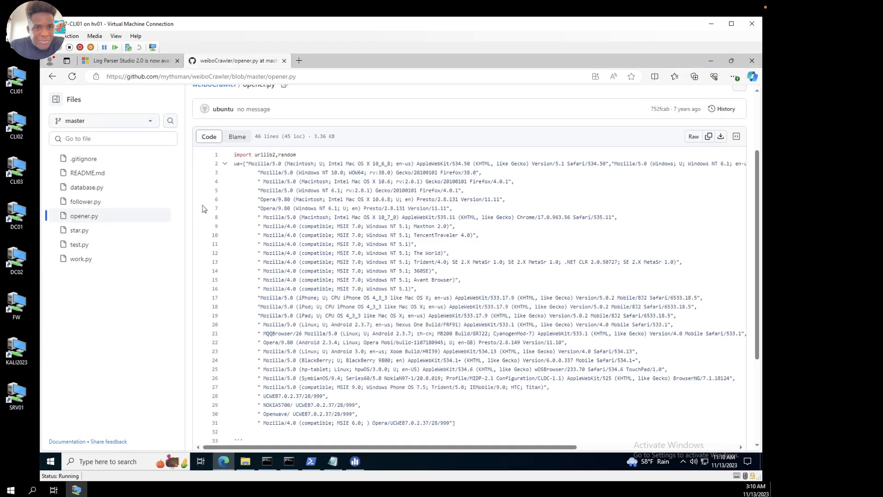
click(299, 61)
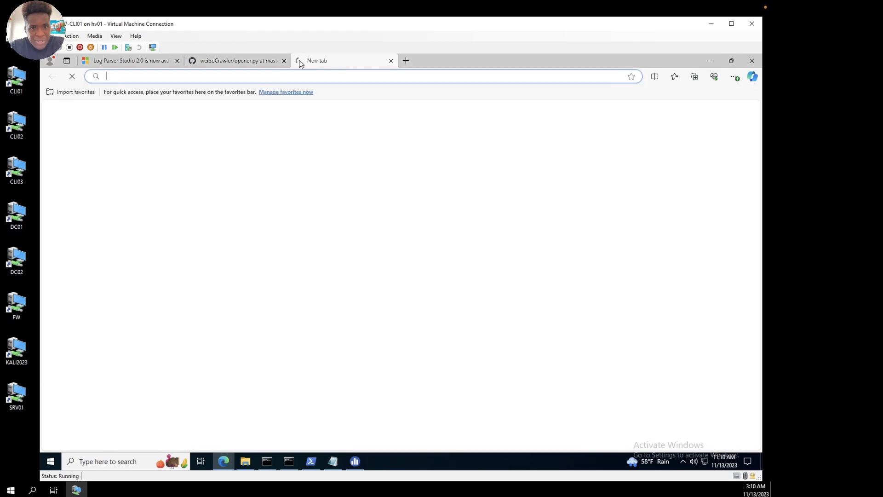
text(abuse)
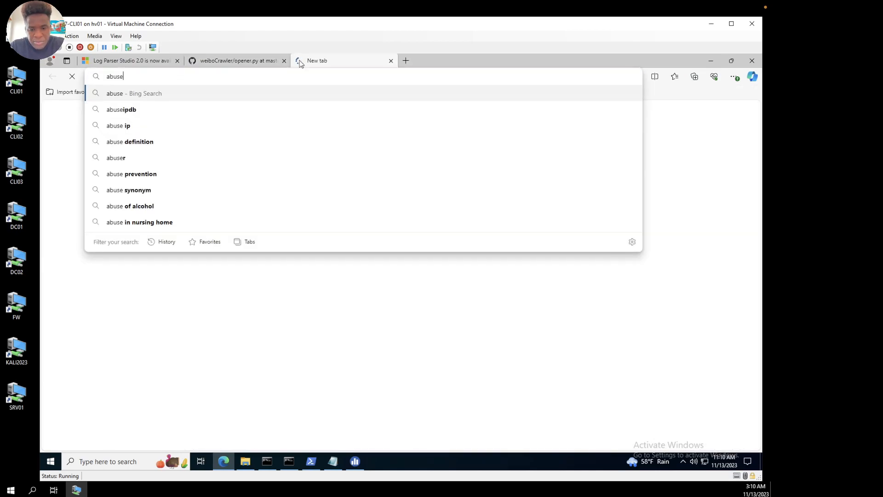
text(ipdb)
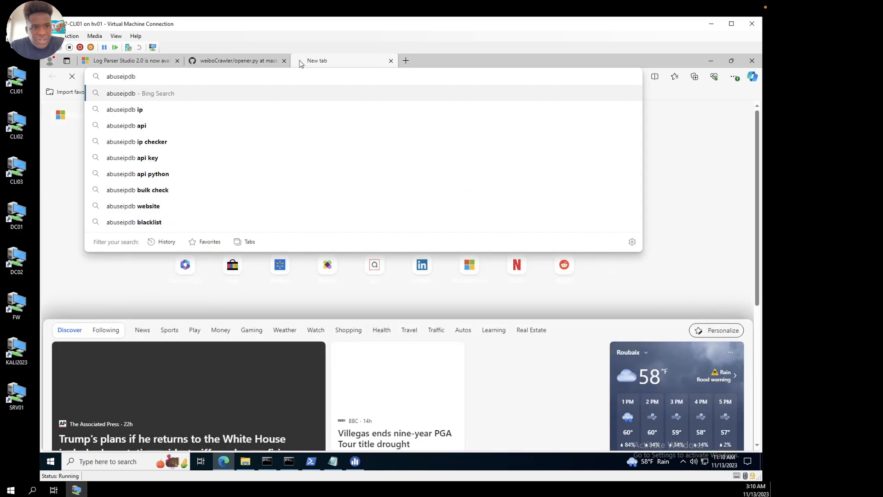
key(Return)
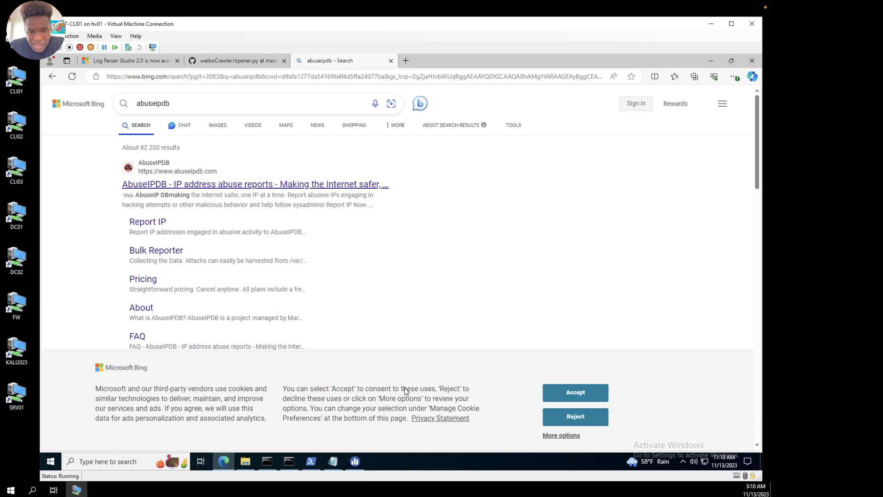
click(355, 461)
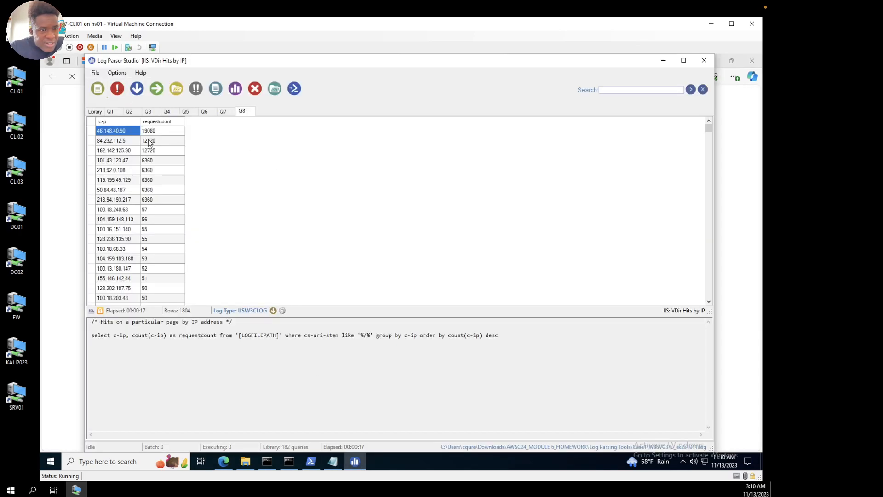
double_click(118, 132)
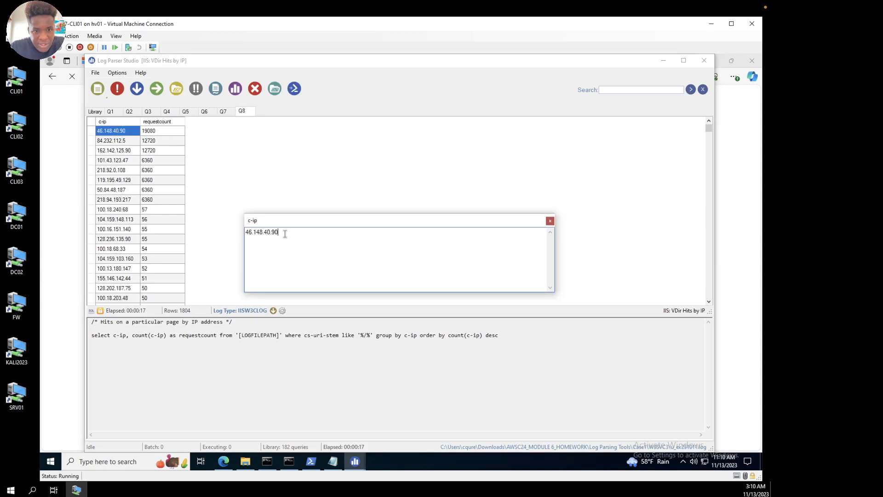
drag(284, 234, 233, 231)
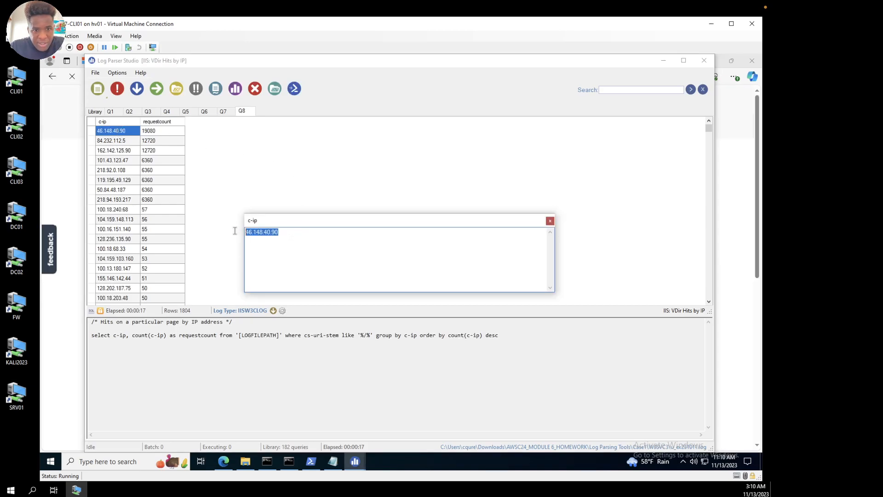
right_click(266, 230)
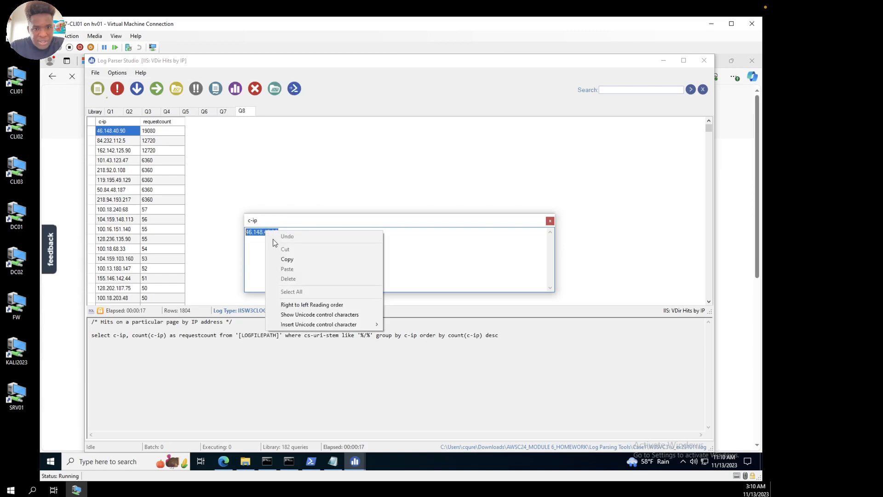
click(288, 256)
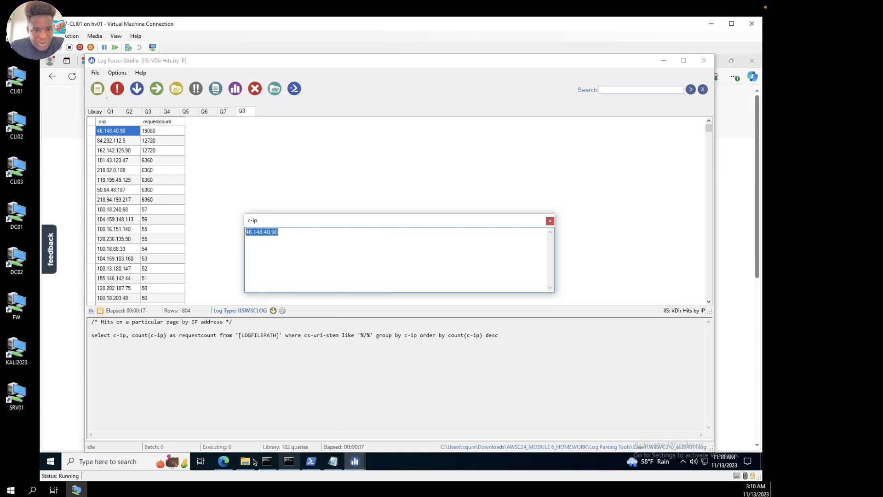
Step: Switch to Edge, check the copied IP 46.148.40.90 on AbuseIPDB and review its abuse report
click(223, 461)
click(418, 166)
key(ctrl+v)
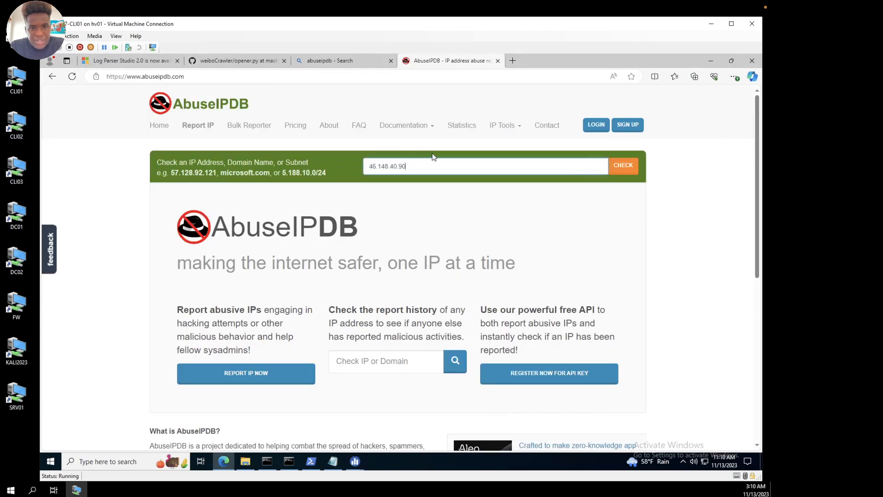
click(623, 167)
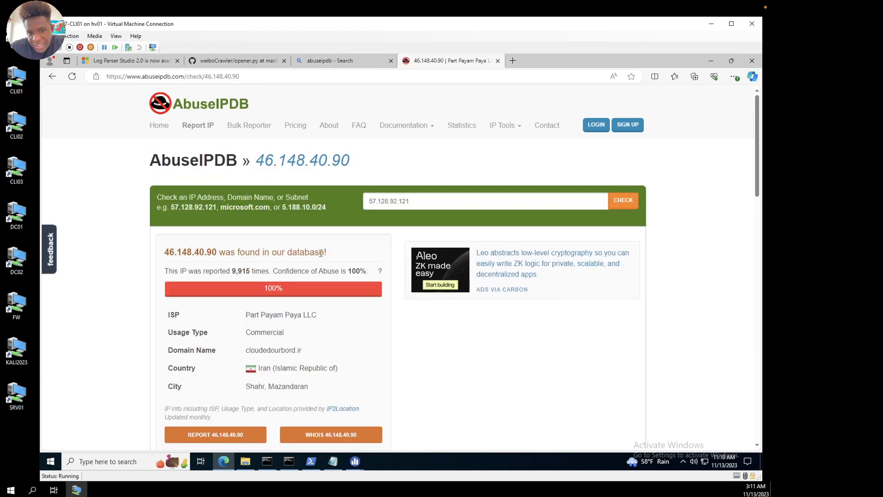
scroll(329, 259, down, 2)
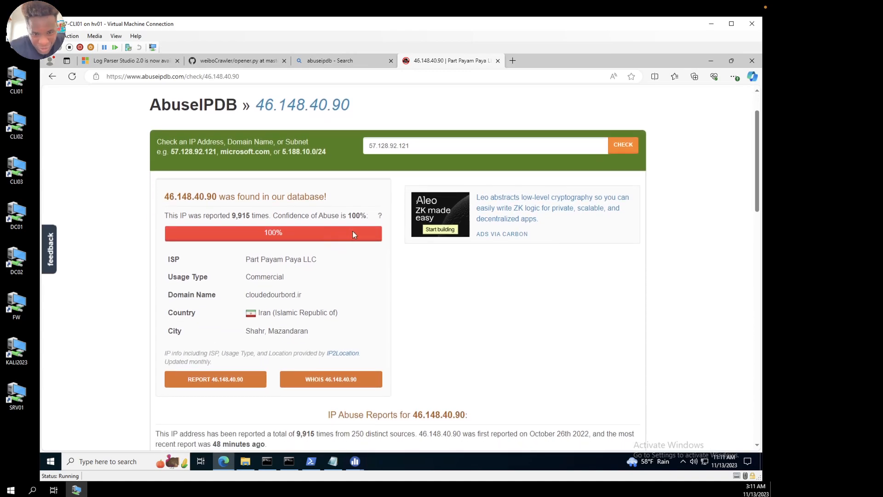
scroll(334, 313, down, 4)
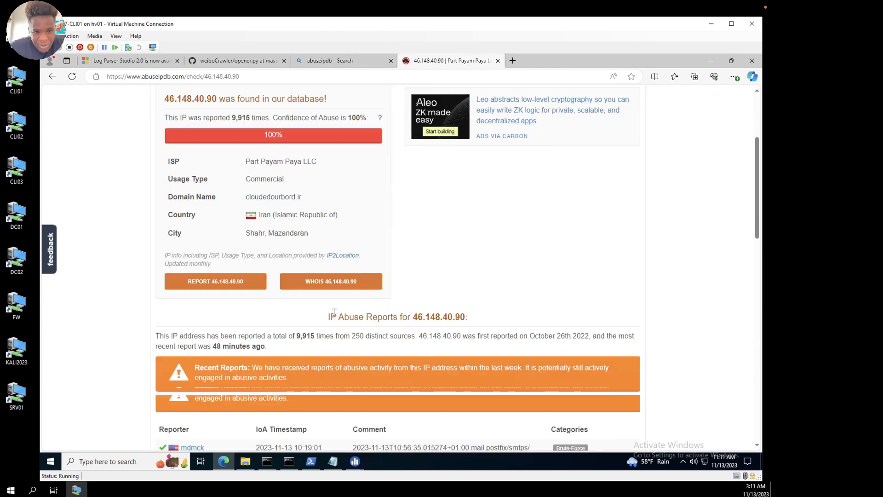
scroll(334, 313, up, 3)
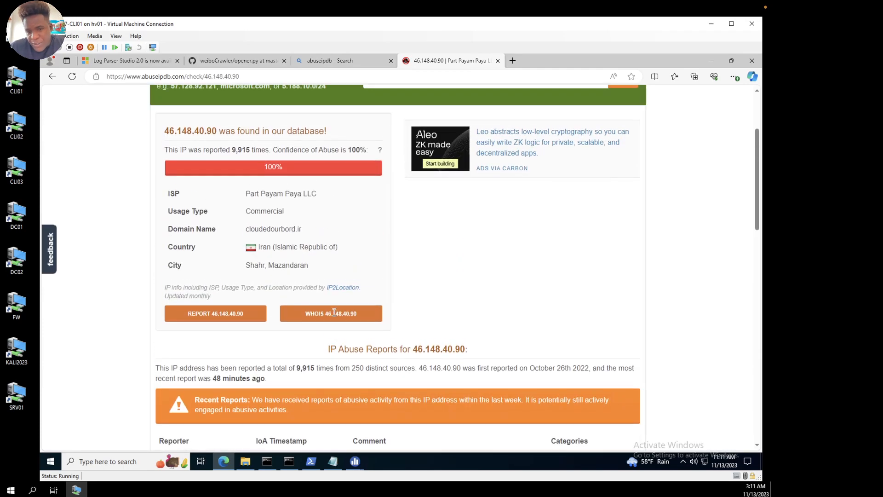
scroll(334, 312, up, 1)
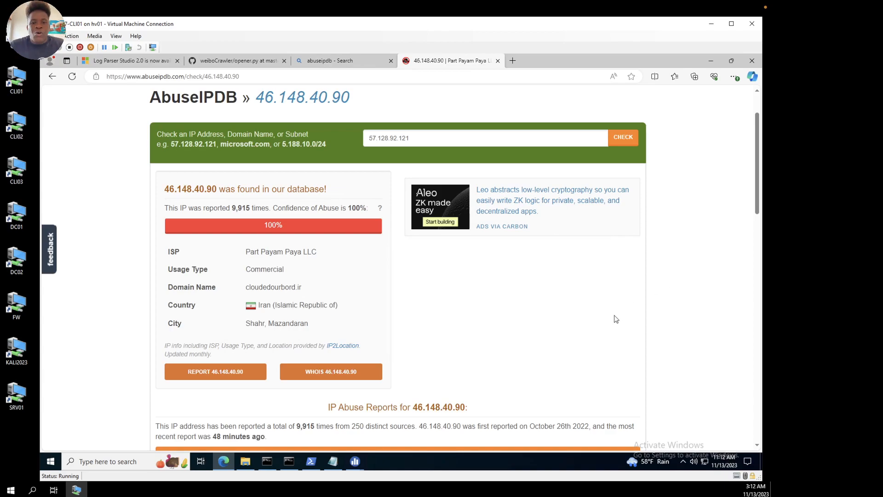
Step: Switch back to Log Parser Studio and close the c-ip value window
click(357, 462)
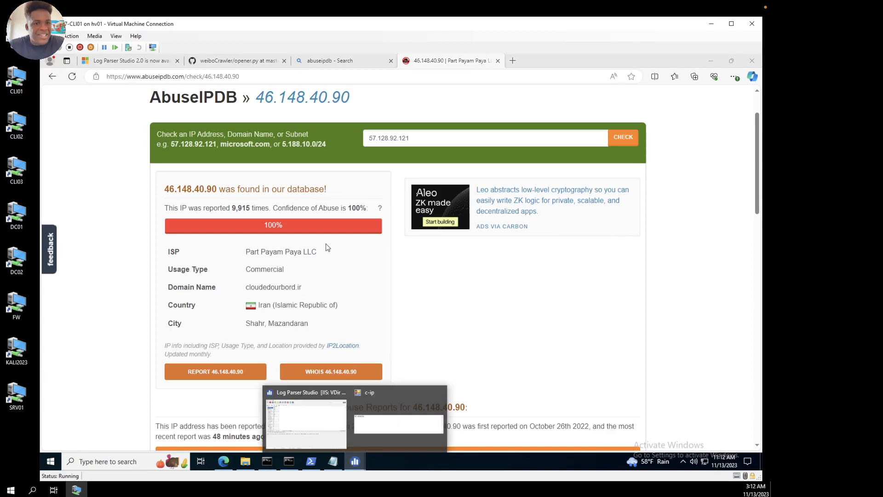
click(306, 424)
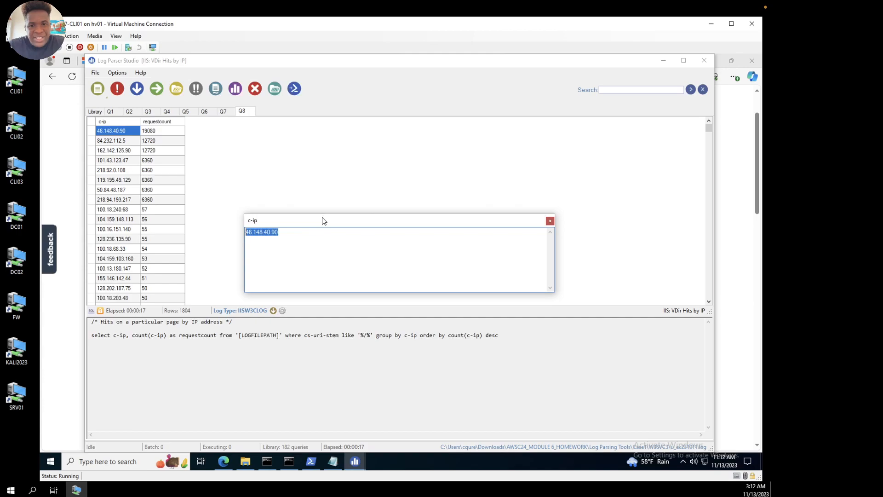
click(550, 221)
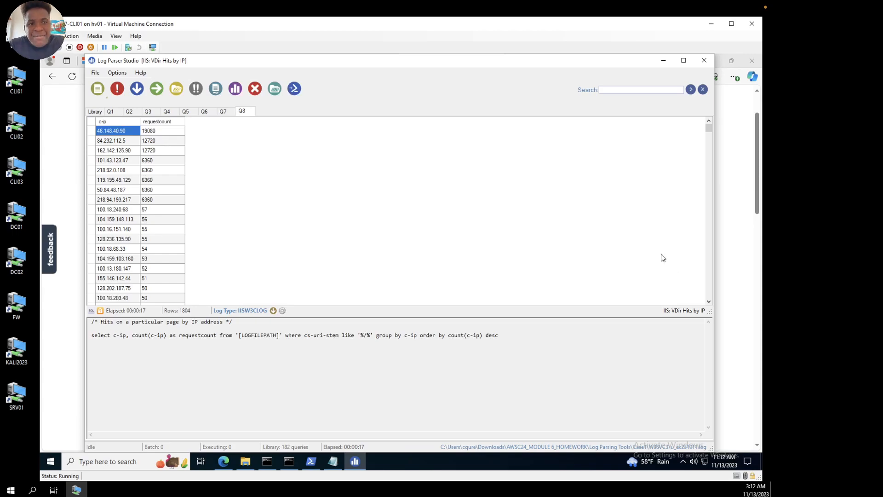
Step: Chart the VDir Hits by IP results, view them as a pie chart and close the chart
click(235, 88)
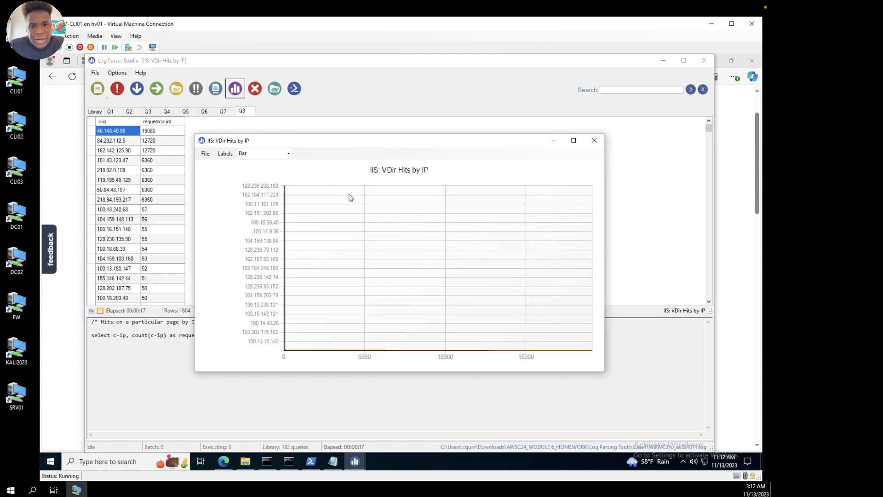
click(289, 154)
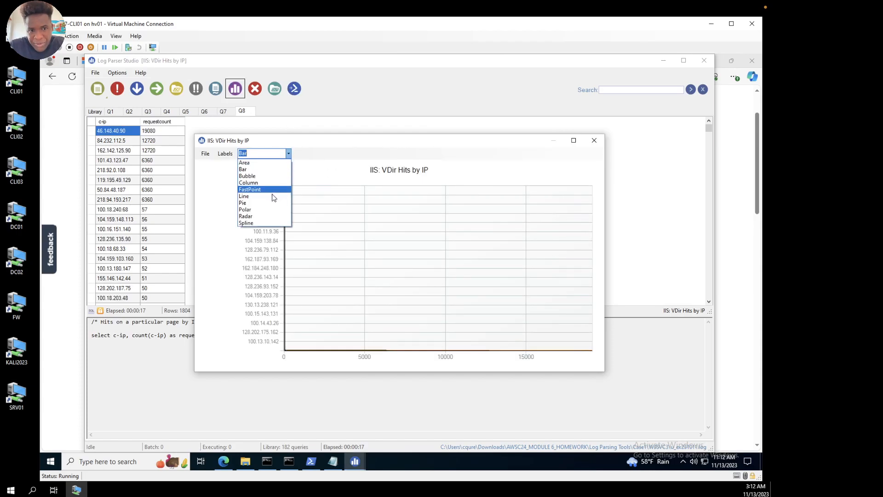
click(265, 203)
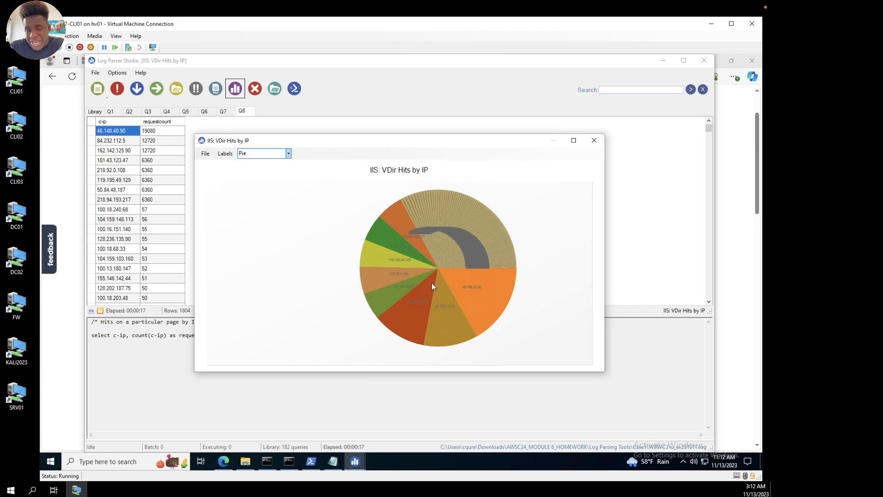
click(594, 140)
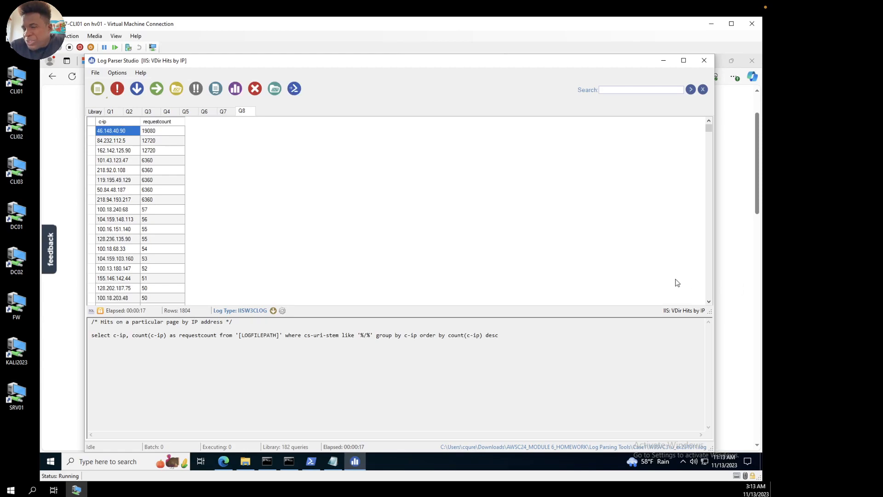
Step: Create a new blank query and set its log type to IISW3CLOG
click(98, 88)
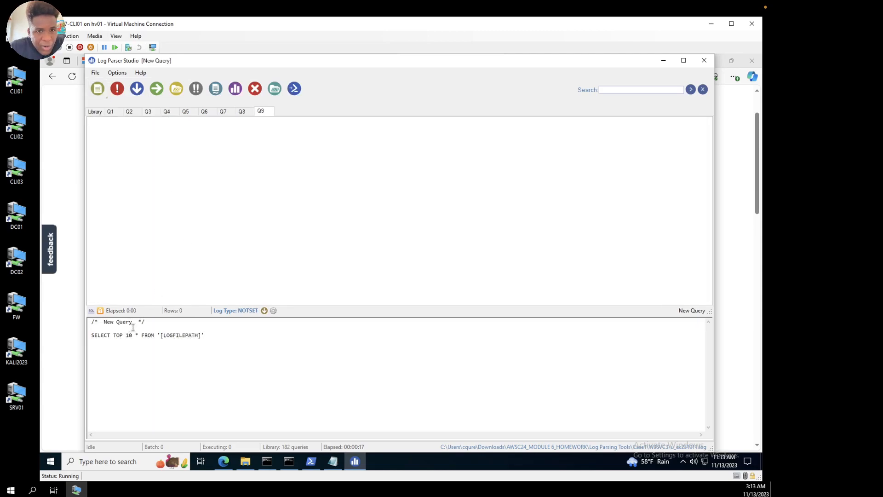
click(265, 310)
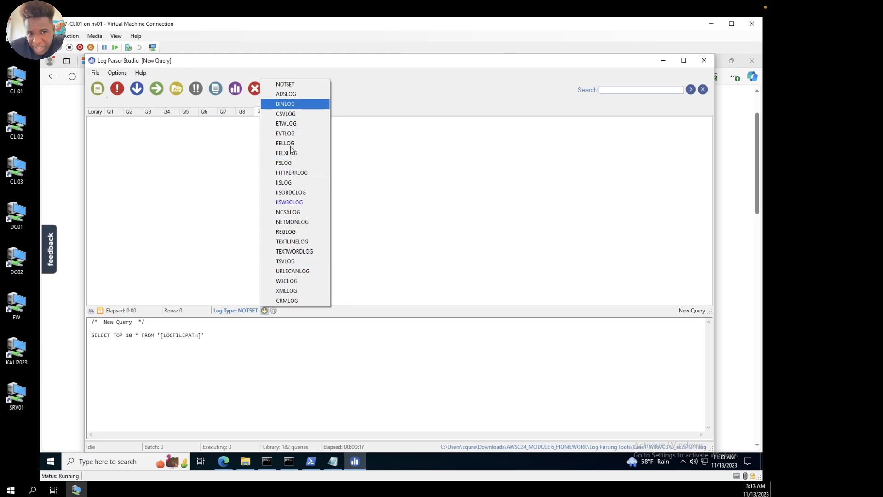
click(300, 205)
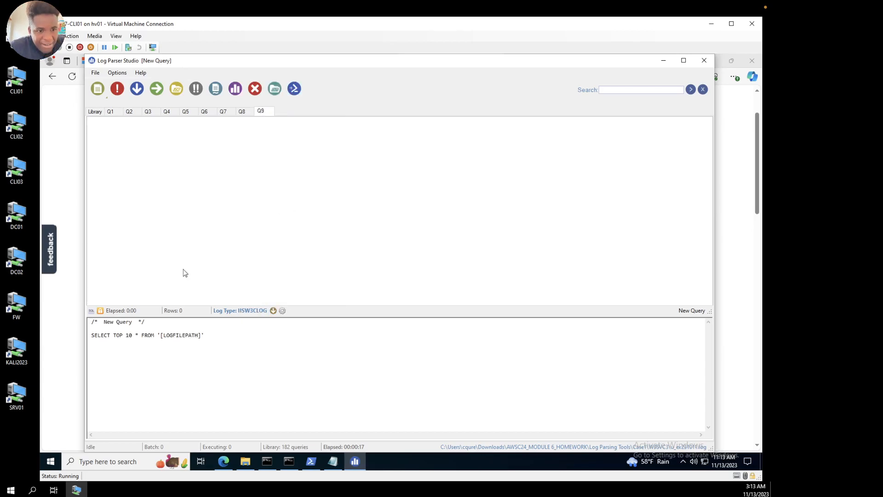
Step: Replace the query's comment title with "Hunt Attacker"
click(135, 323)
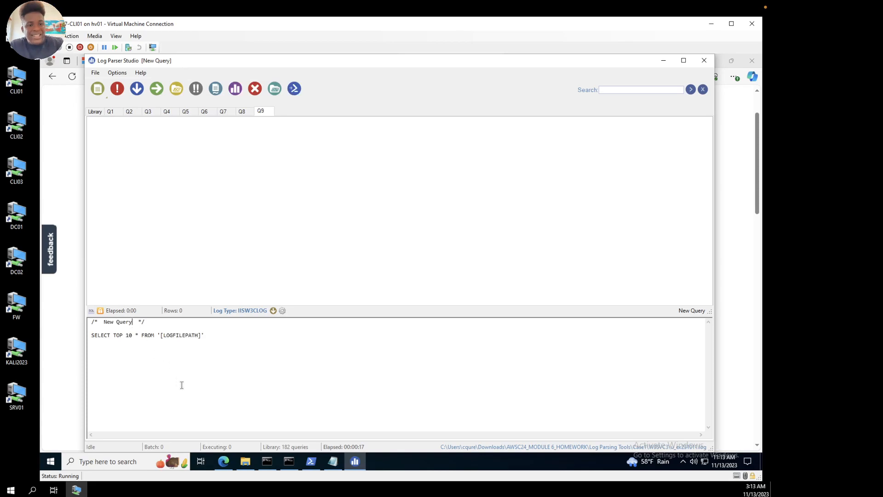
key(BackSpace)
key(BackSpace)
key(BackSpace)
key(BackSpace)
key(BackSpace)
key(BackSpace)
key(BackSpace)
key(BackSpace)
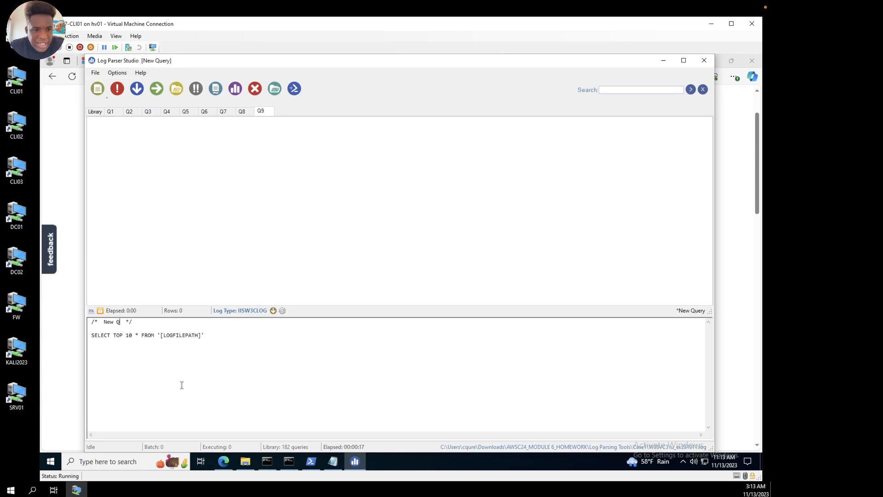
key(BackSpace)
text(Hunt )
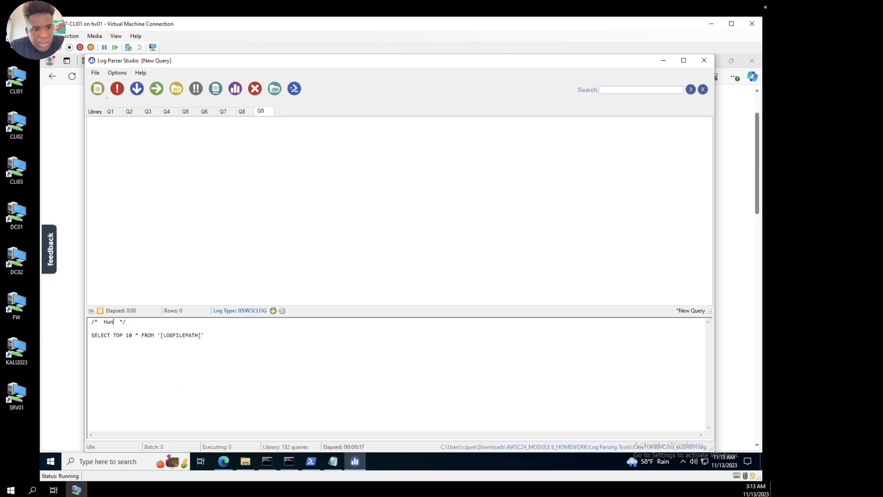
text(Attacker)
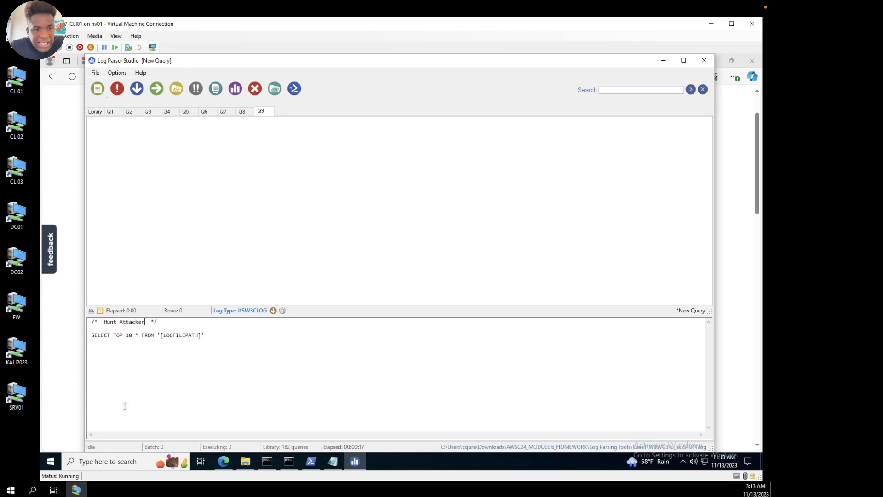
Step: Change the row limit in the SELECT statement to TOP 9
triple_click(90, 335)
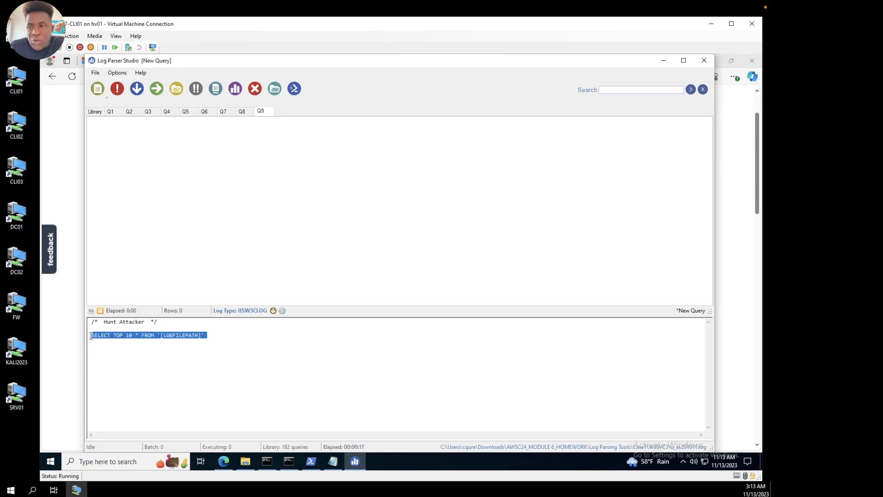
click(181, 383)
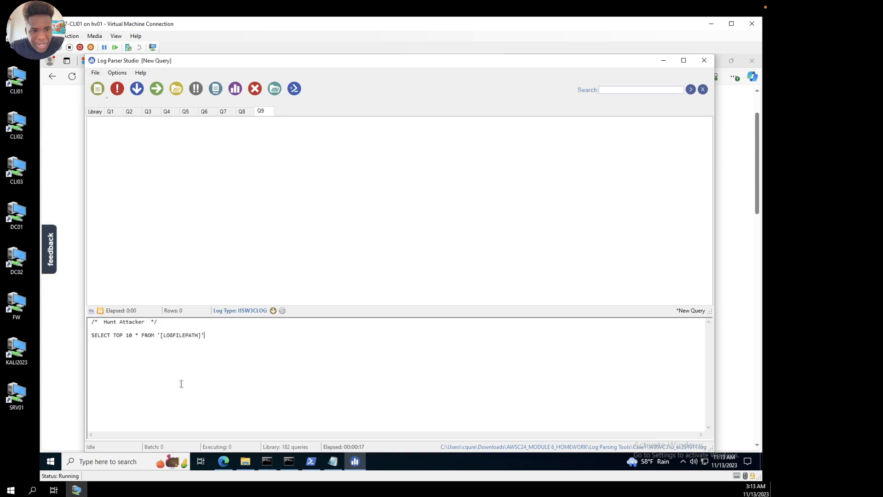
click(135, 333)
key(BackSpace)
mouse_move(223, 481)
key(BackSpace)
text(9)
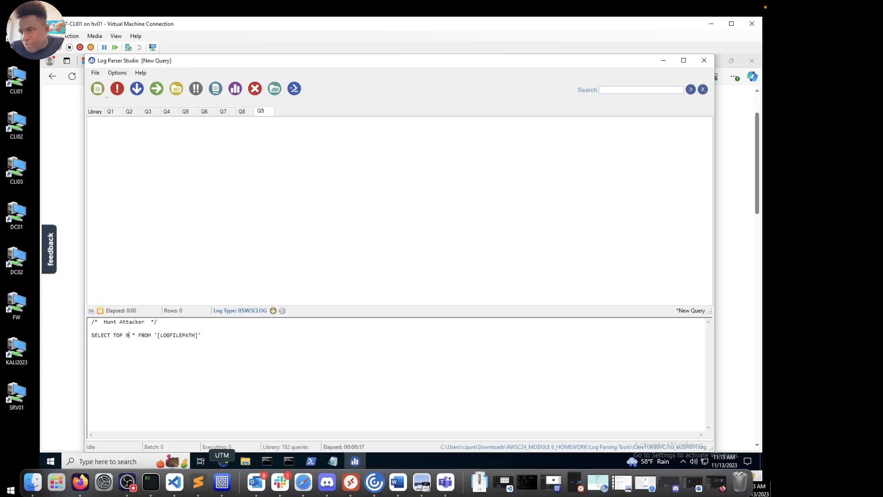
Step: Replace the asterisk in the SELECT clause with the columns c-ip, count(c-ip) as requestcount
text( c-ip)
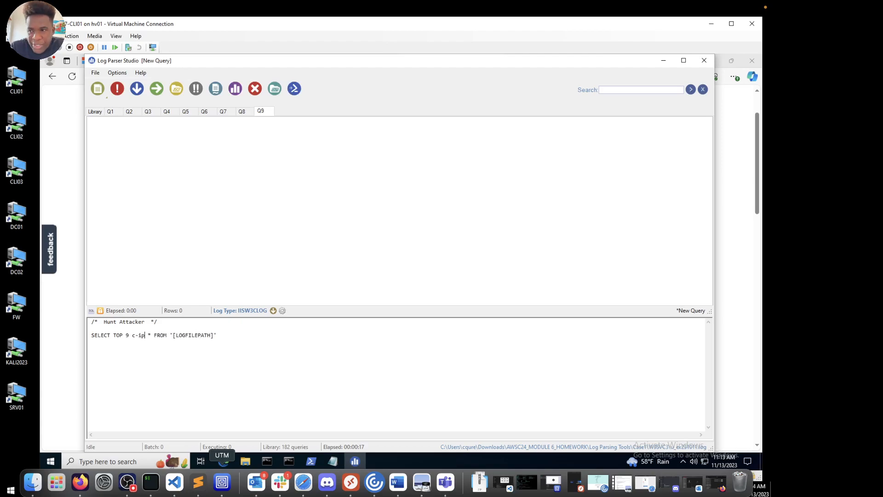
text(, co)
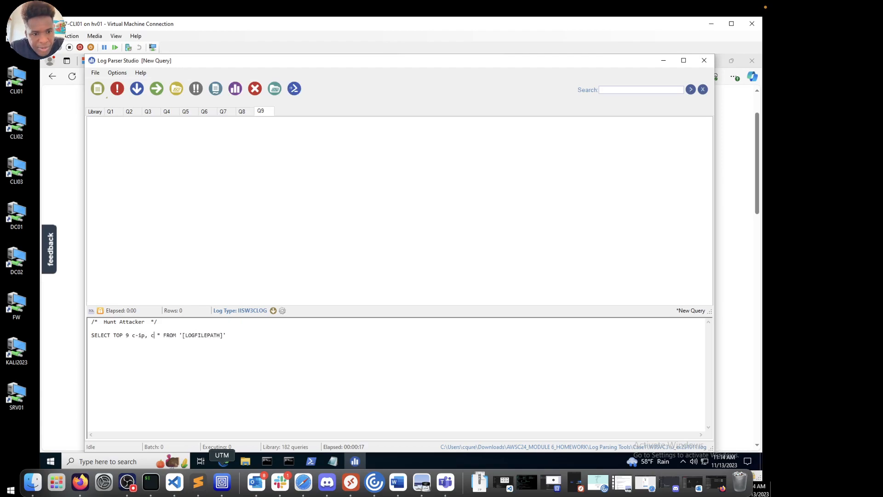
text(unt)
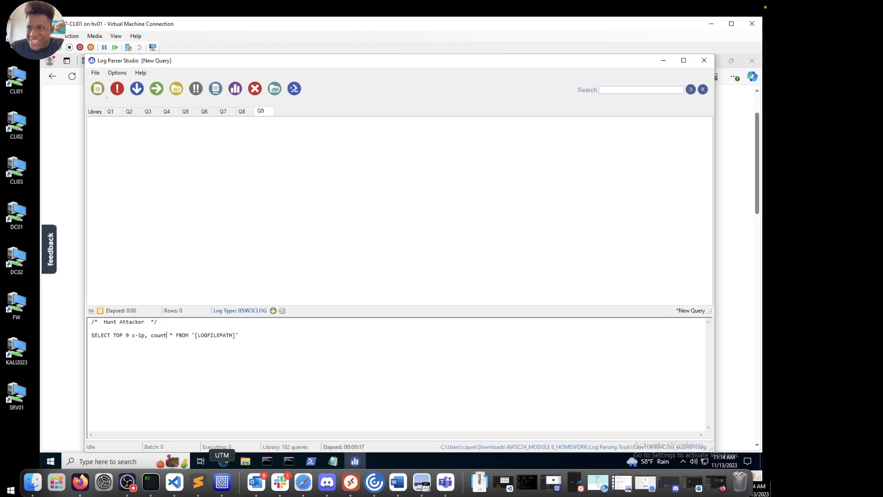
text(()
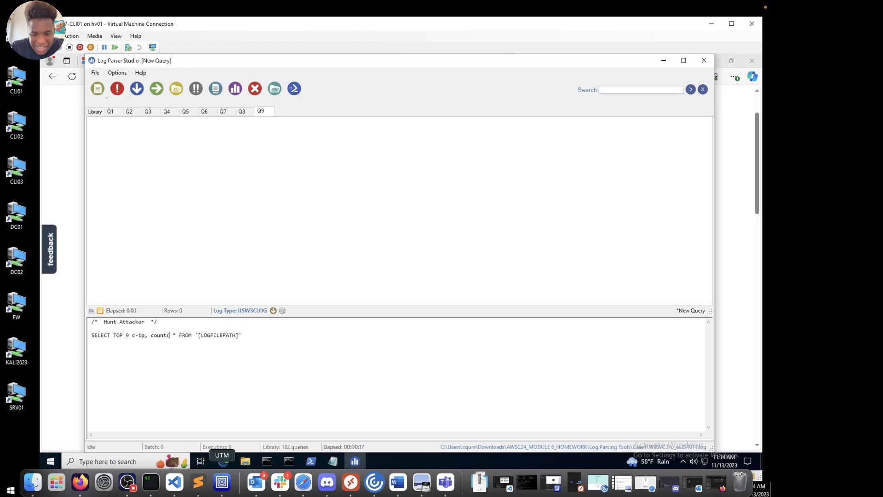
text(c-ip)
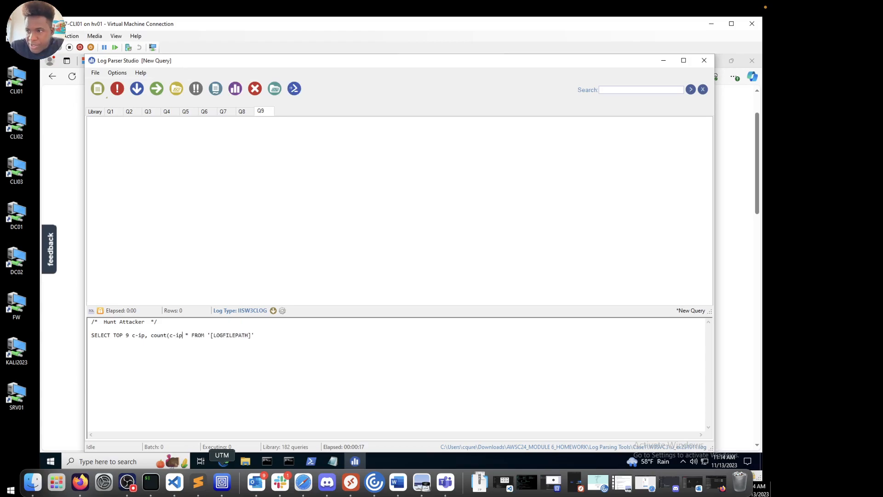
text() as r)
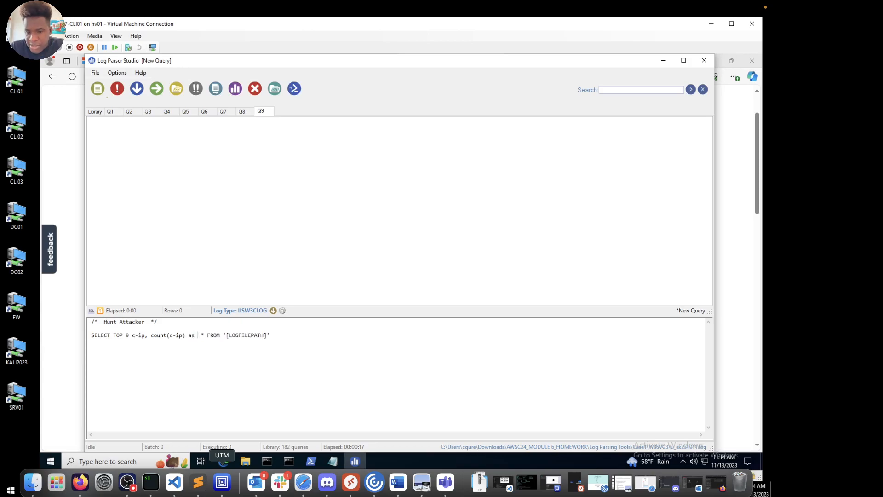
text(equest )
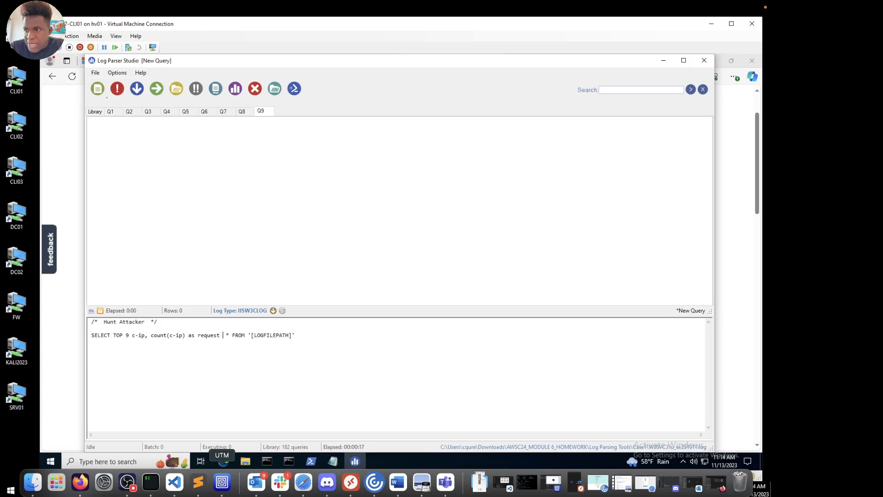
text(count)
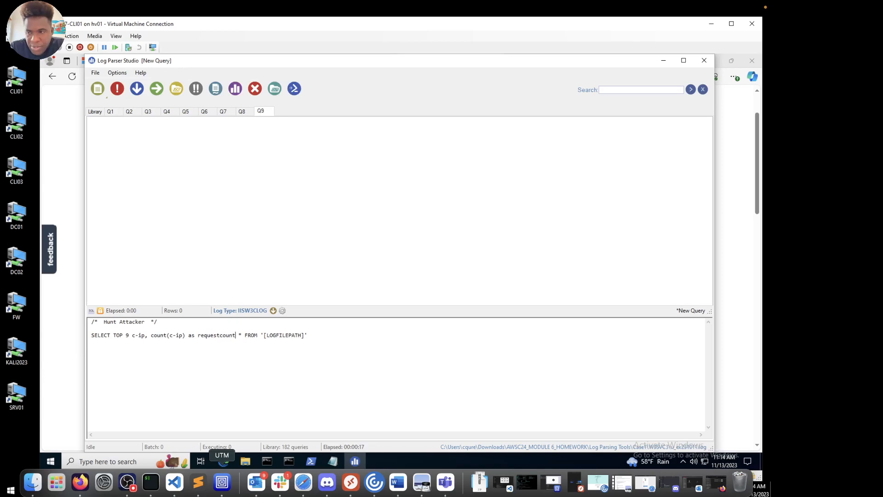
key(BackSpace)
key(BackSpace)
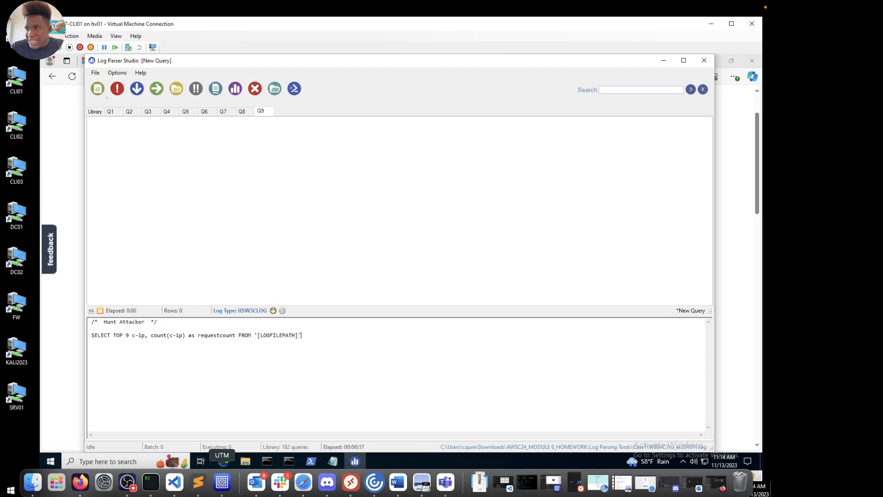
Step: Add the filter where cs-uri-stem like '%%' after the log file path
text(where)
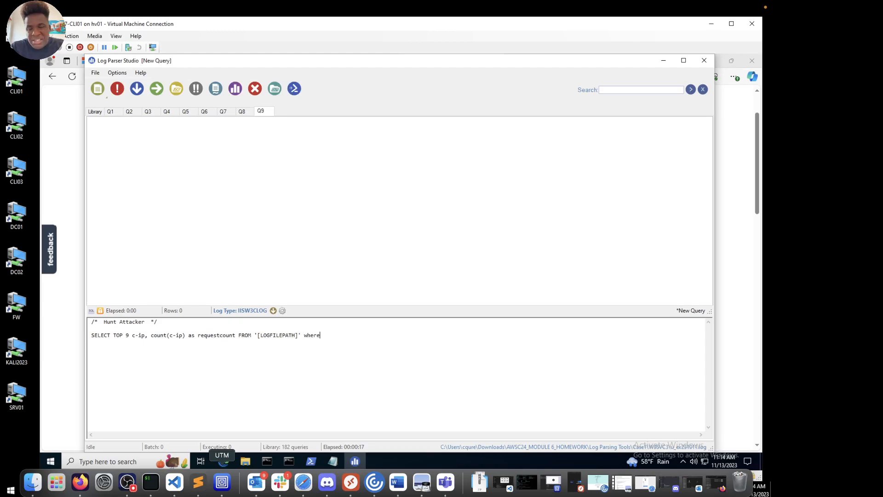
text( cs )
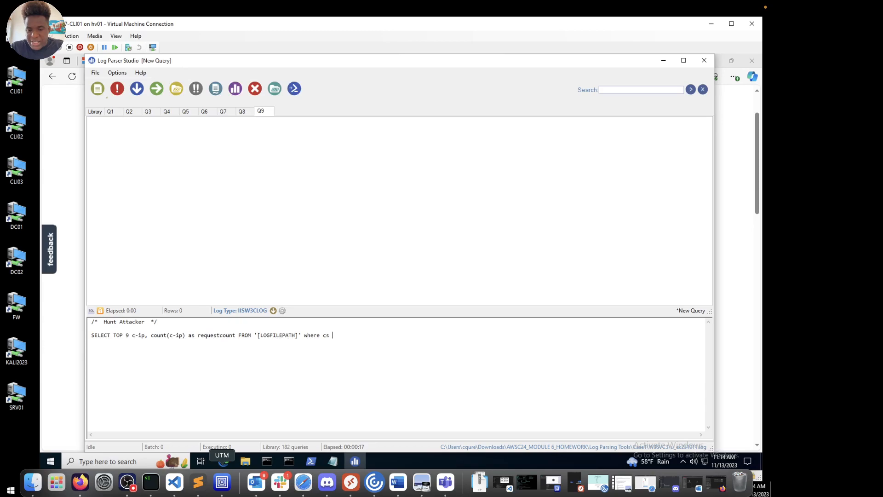
text(uri)
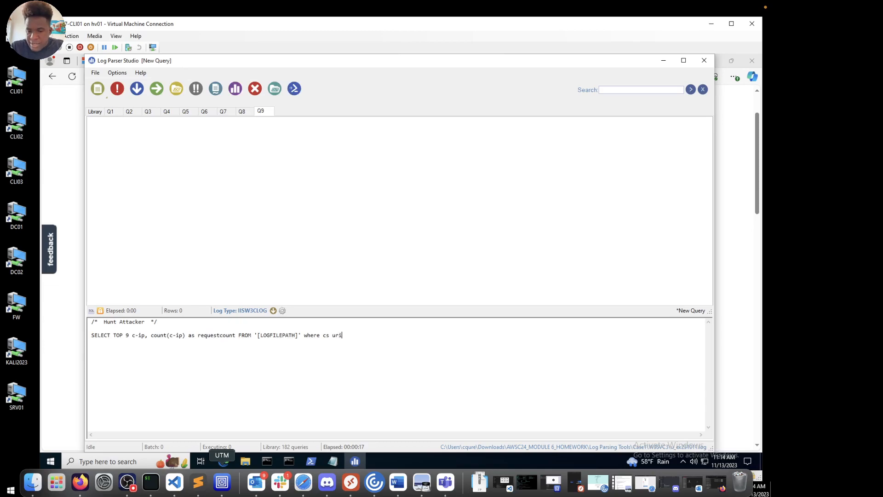
key(BackSpace)
key(BackSpace)
key(BackSpace)
key(BackSpace)
text(-uri-s)
text(tem)
text( like )
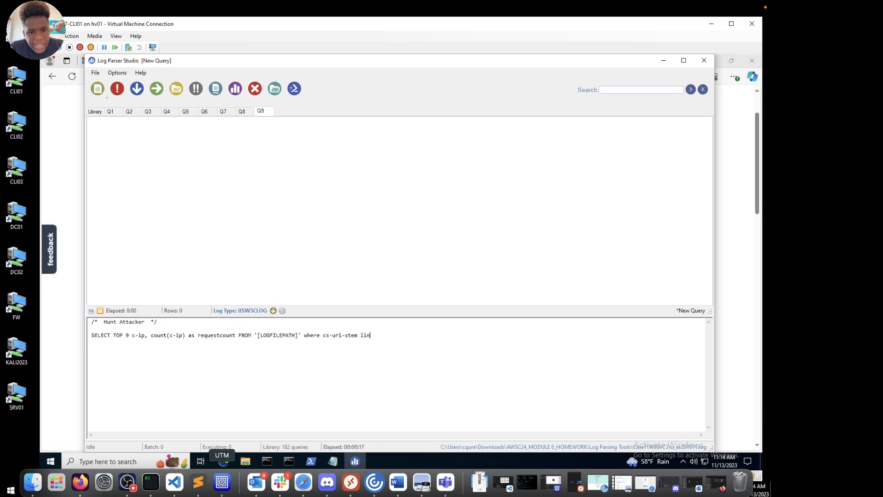
text(')
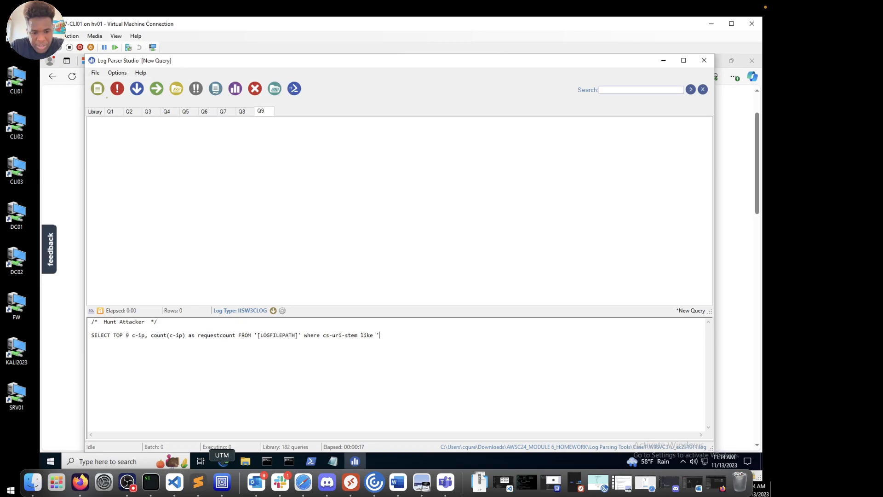
text(%%')
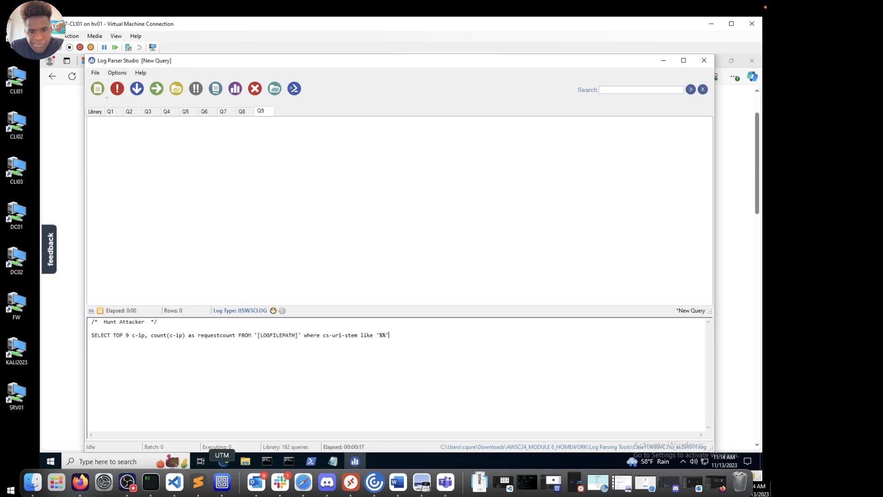
Step: Finish the query with group by c-ip order by count(c-ip) desc
text( gro)
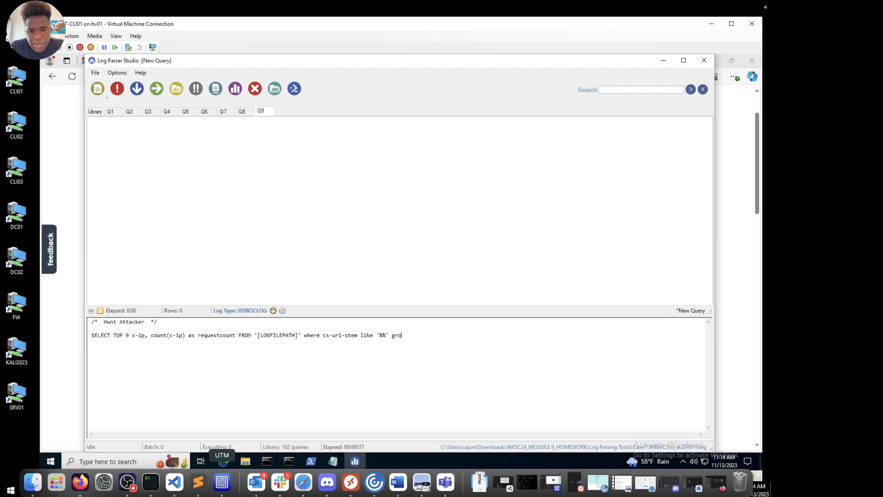
text(u)
text(p by c-ip order by vcoun)
key(BackSpace)
key(BackSpace)
key(BackSpace)
key(BackSpace)
key(BackSpace)
text(count)
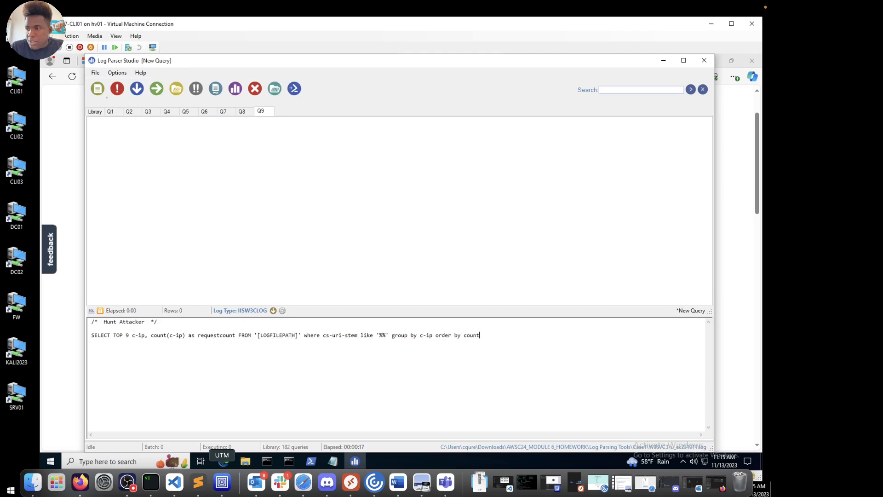
text((c-ip) desc)
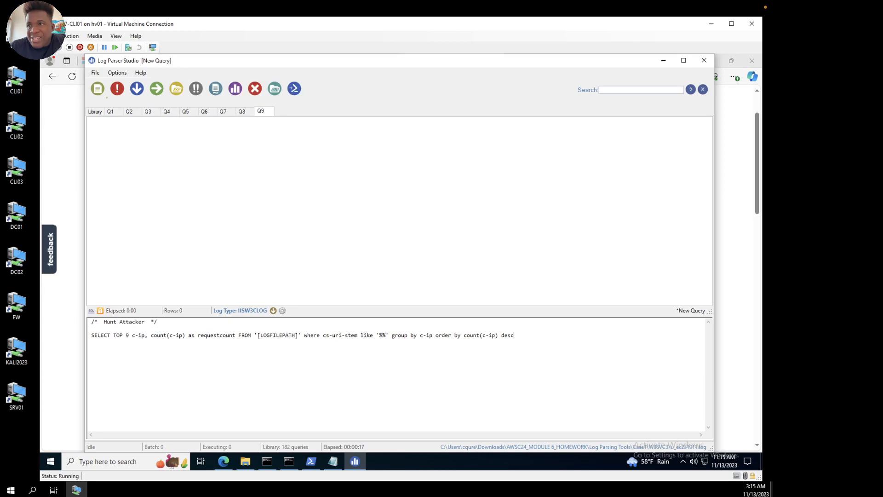
Step: Save the query as top-9-attacker-ip with the description "postential attacker"
click(137, 88)
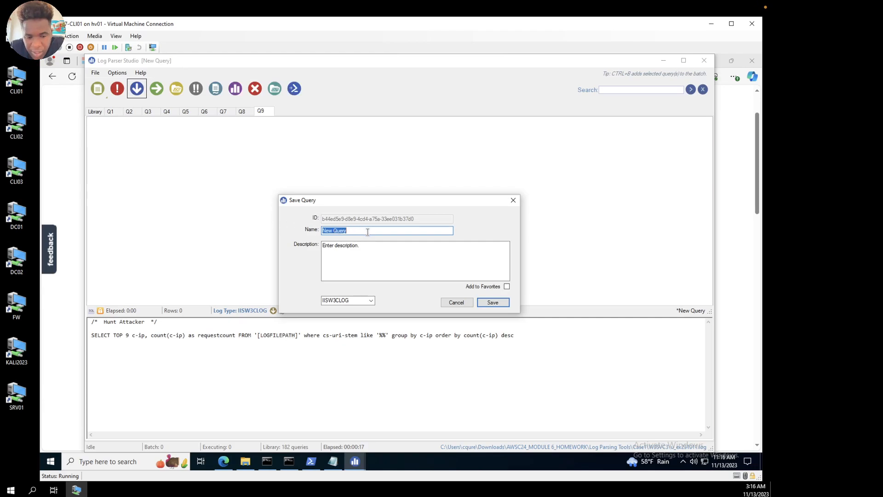
text(attacker-ip)
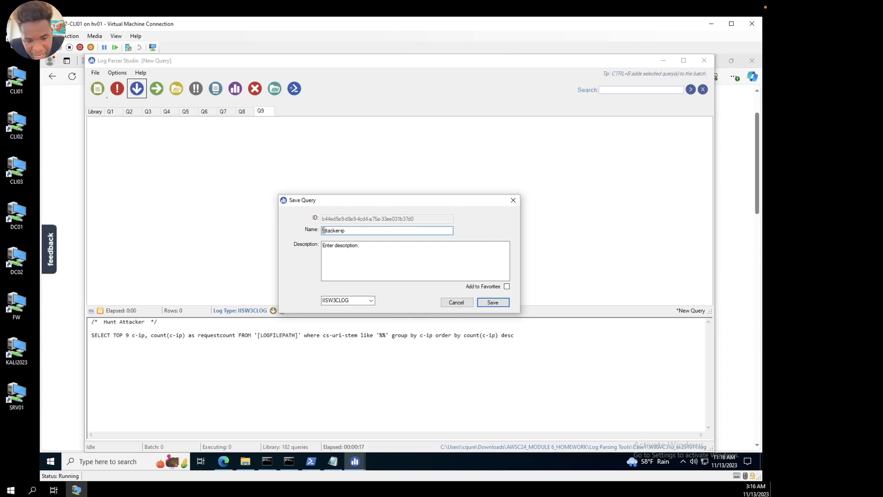
text(top-)
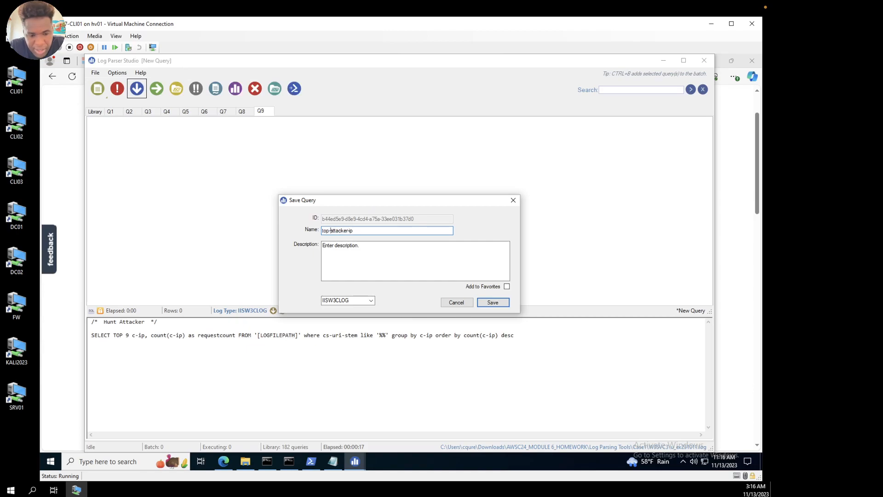
text(9-)
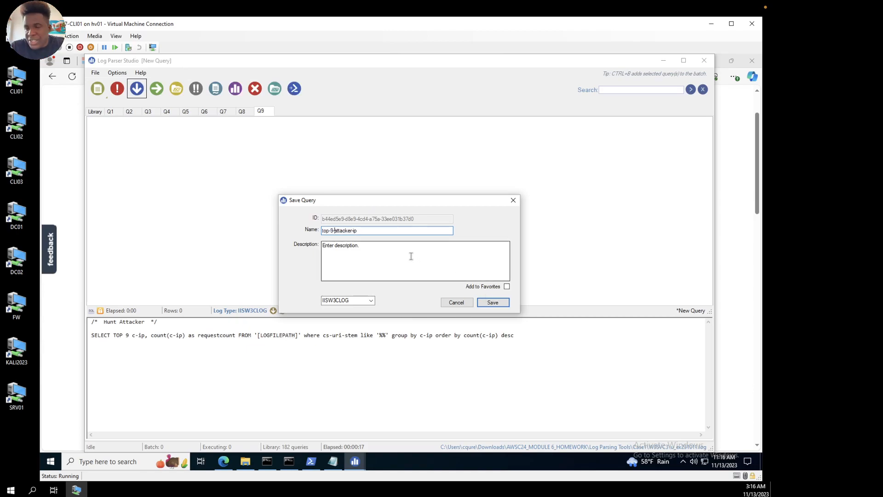
click(322, 251)
text(postential attacker)
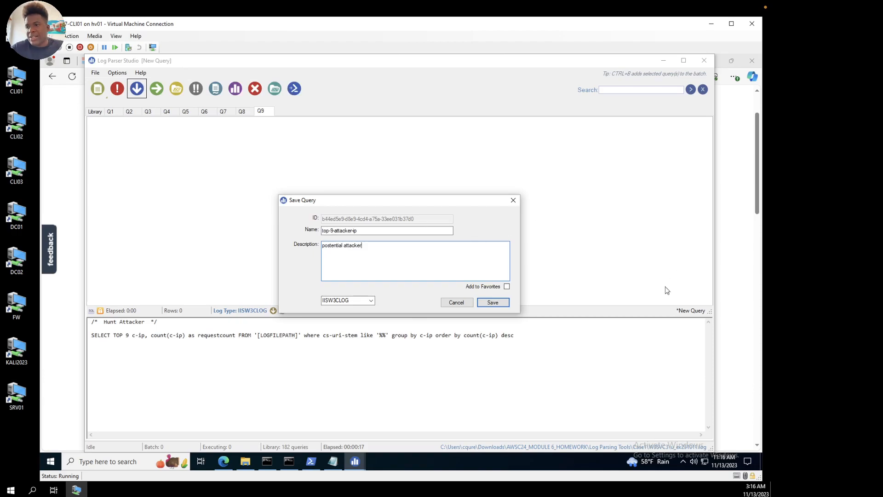
click(492, 305)
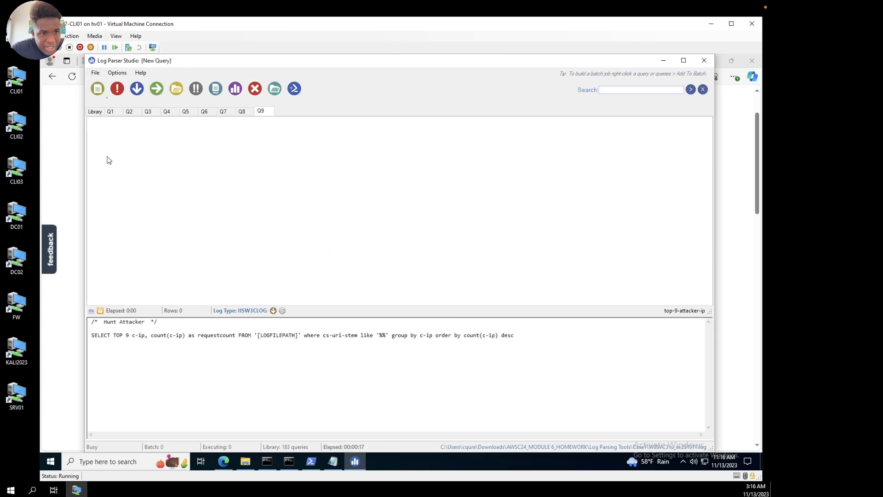
Step: Find the saved top-9-attacker-ip query in the library and open it in a new query tab
click(97, 112)
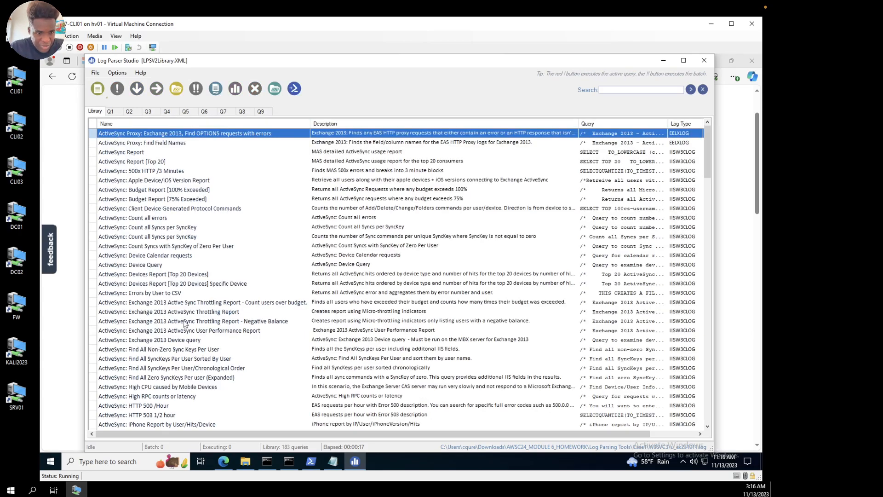
scroll(193, 330, down, 10)
scroll(194, 330, down, 20)
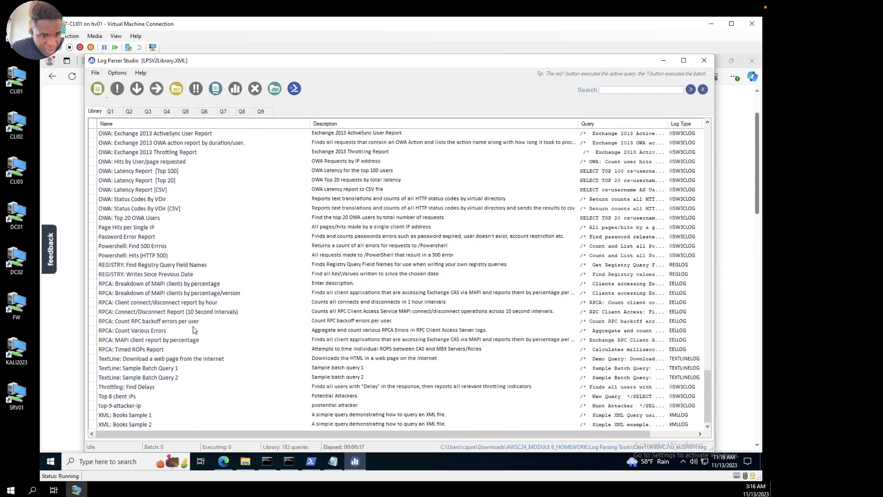
click(109, 408)
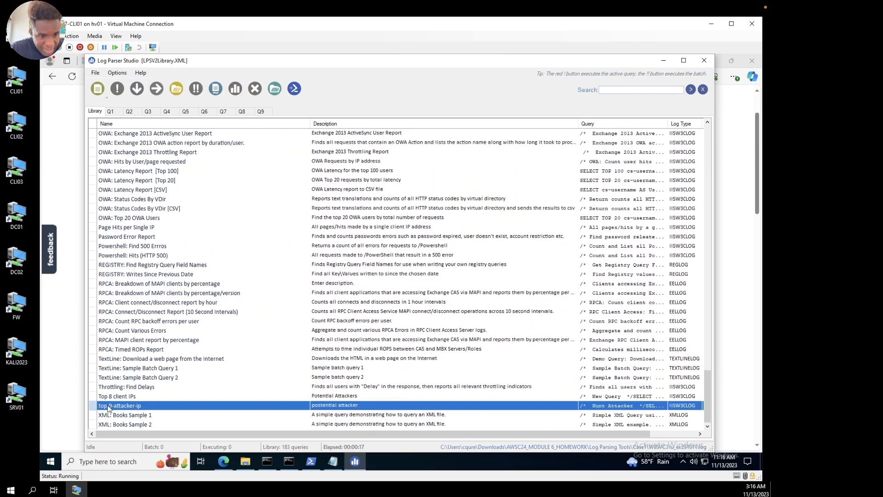
double_click(113, 406)
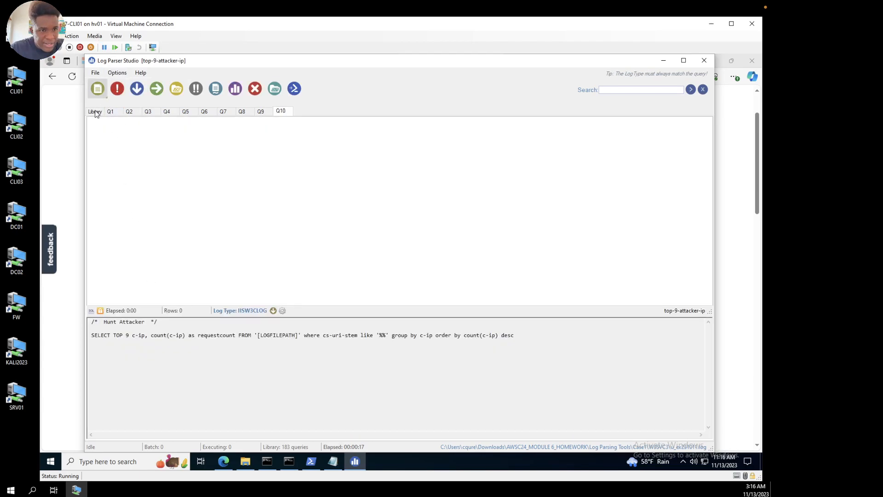
Step: Open the saved top-9-attacker-ip query from the library in a new query tab and run it
click(95, 112)
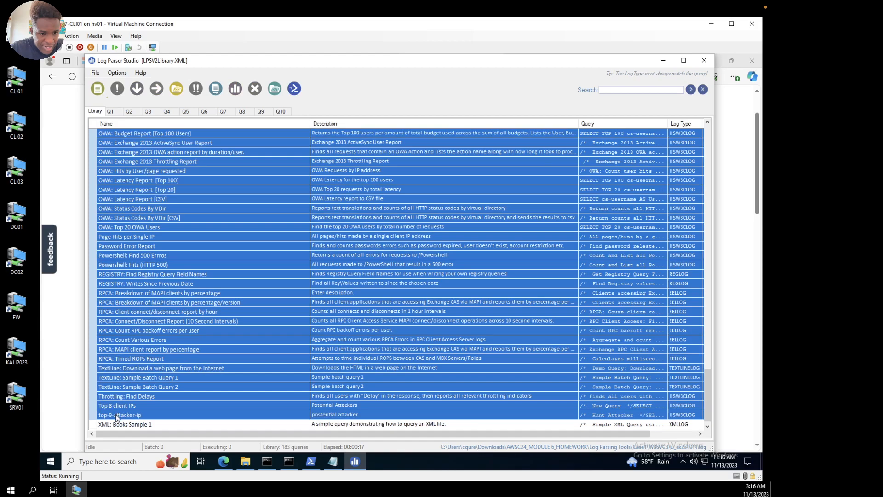
click(115, 415)
double_click(116, 415)
click(118, 91)
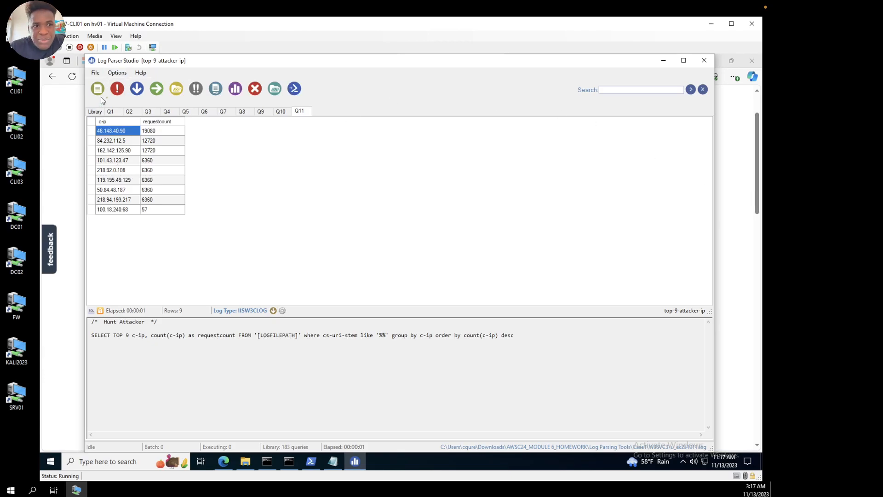
Step: Export the query output as a CSV file named attacker in the Log Parsing Tools\Case1\W3SVC3 folder
click(96, 72)
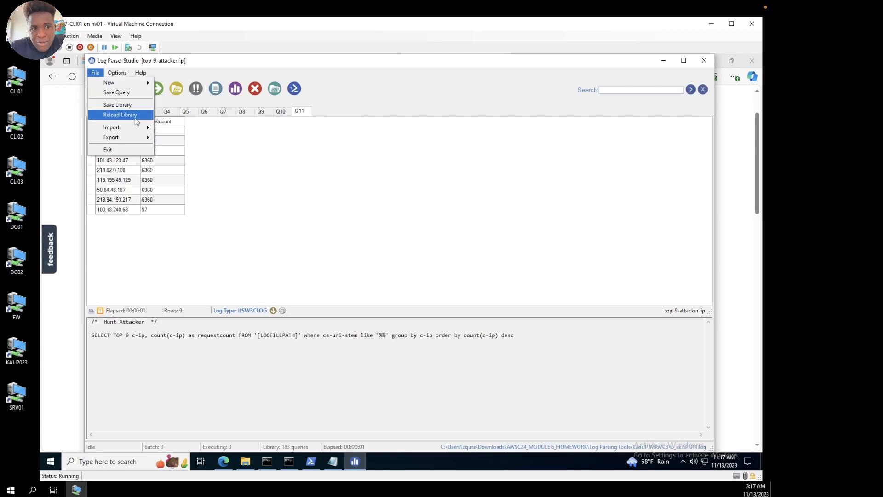
mouse_move(136, 129)
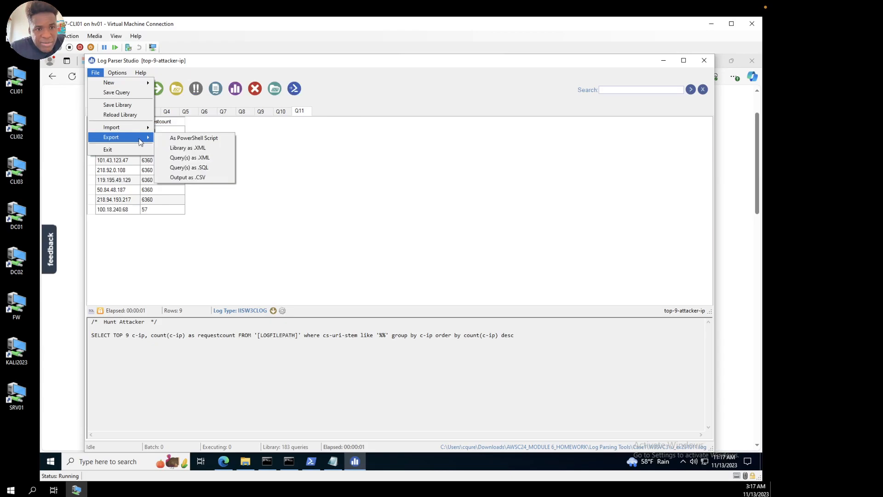
click(192, 178)
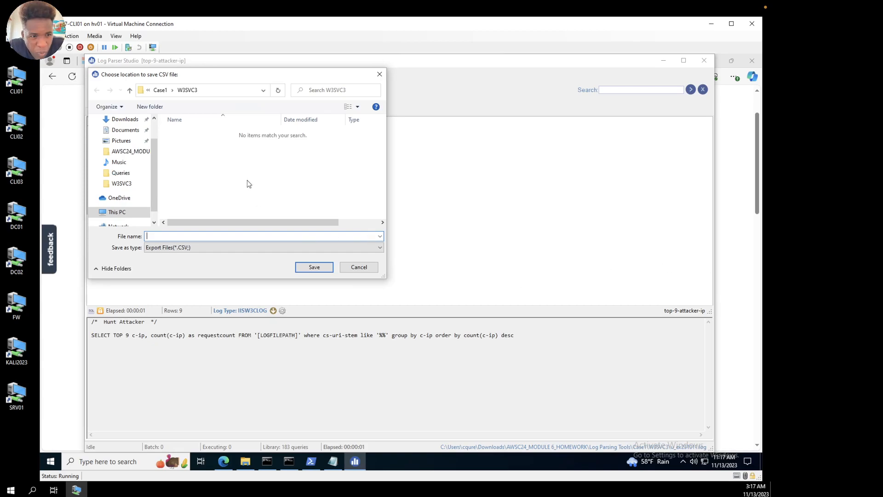
click(129, 153)
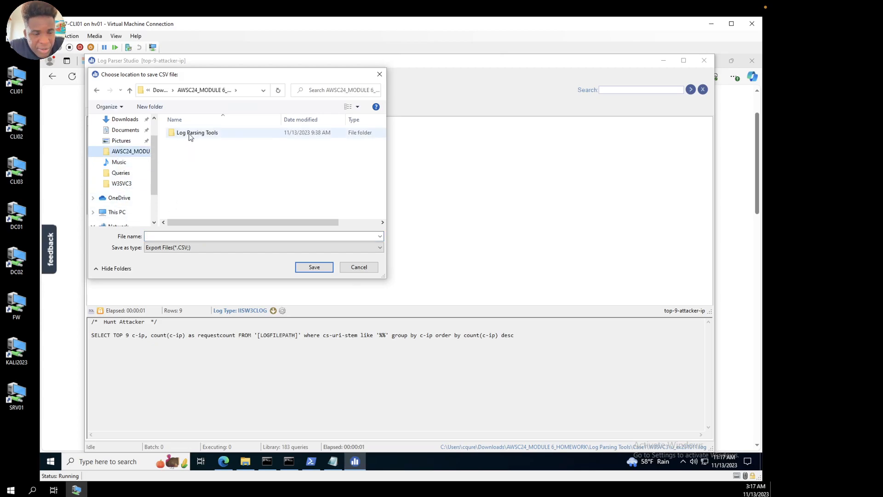
click(194, 134)
double_click(194, 134)
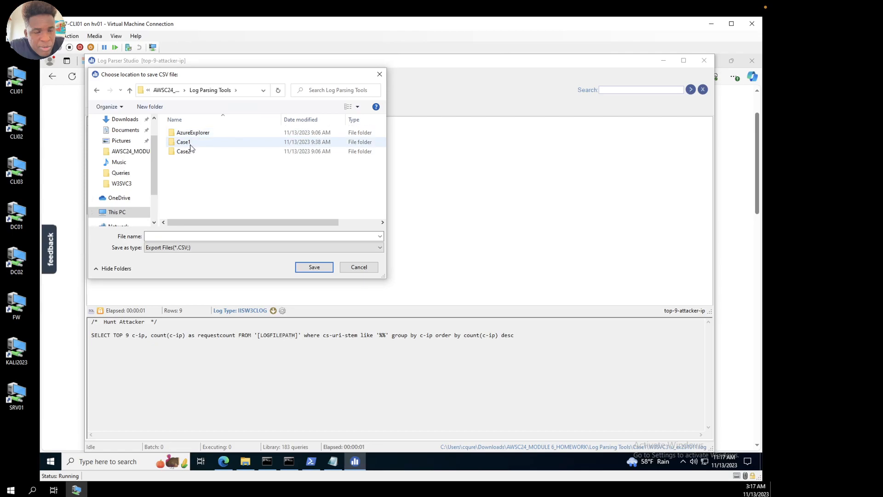
double_click(187, 143)
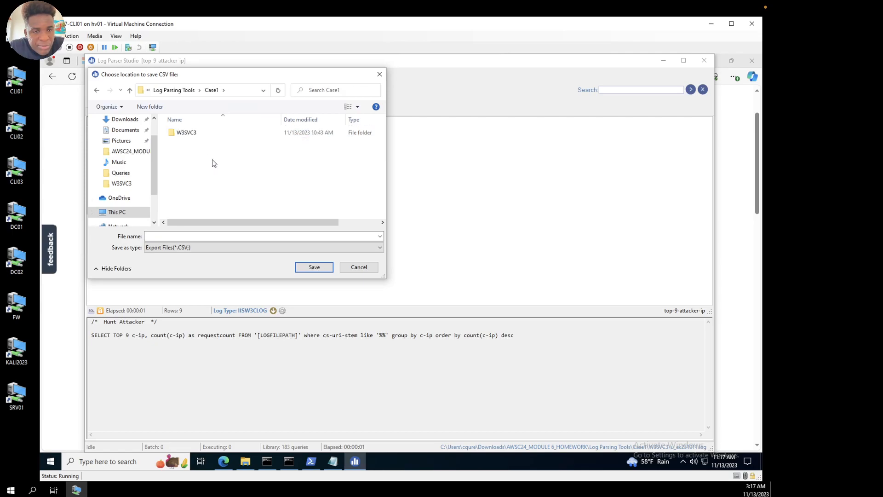
double_click(186, 133)
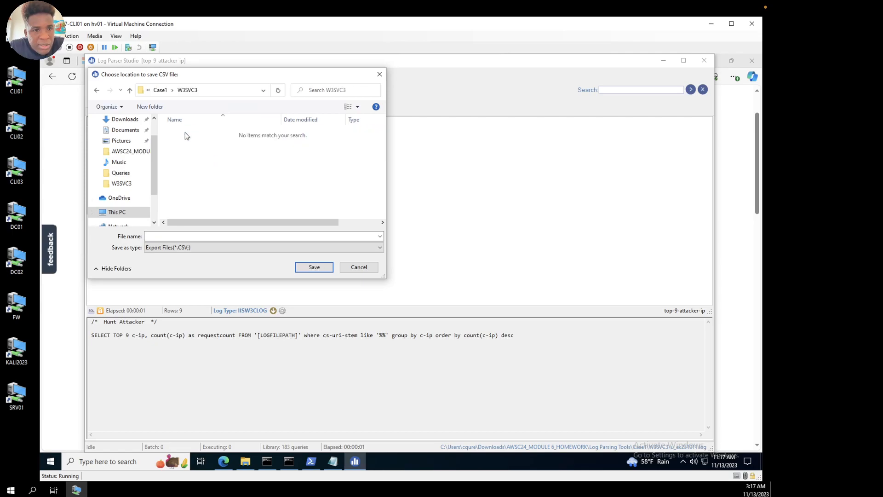
click(230, 237)
text(attacker)
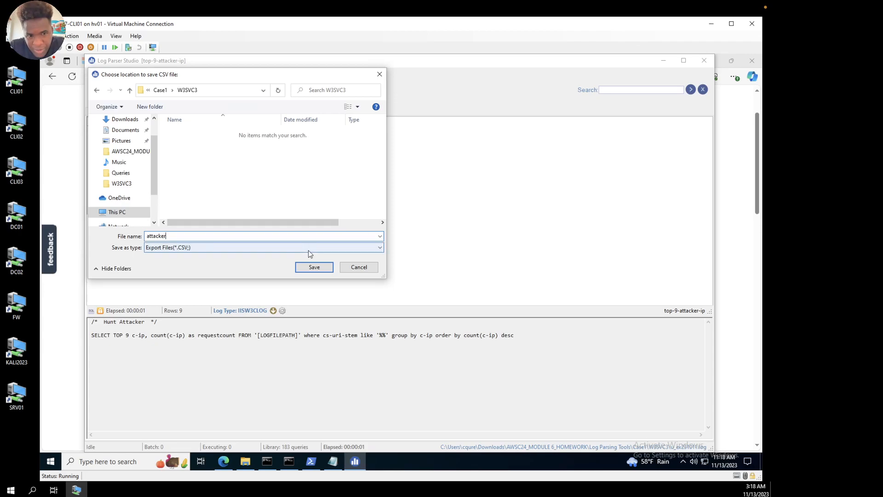
click(313, 268)
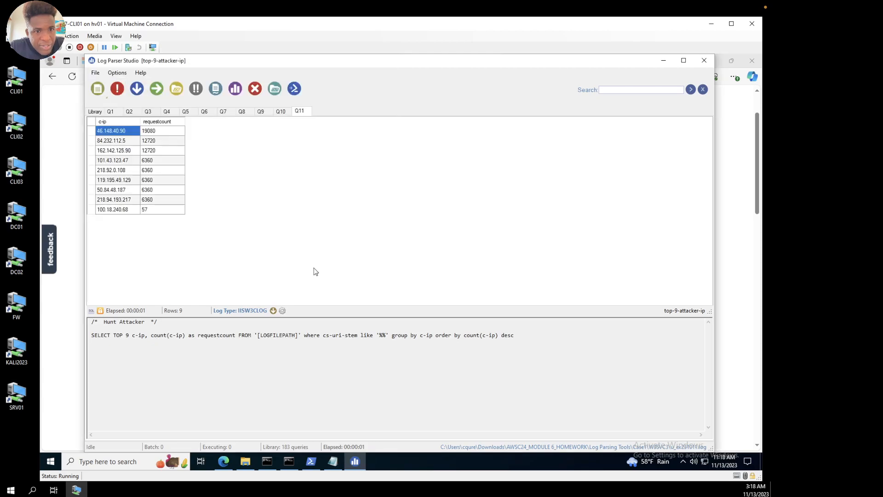
Step: In File Explorer, browse to Downloads\AWSC24_MODULE 6_HOMEWORK\Log Parsing Tools\Case1\W3SVC3 and select the exported attacker.CSV
click(245, 462)
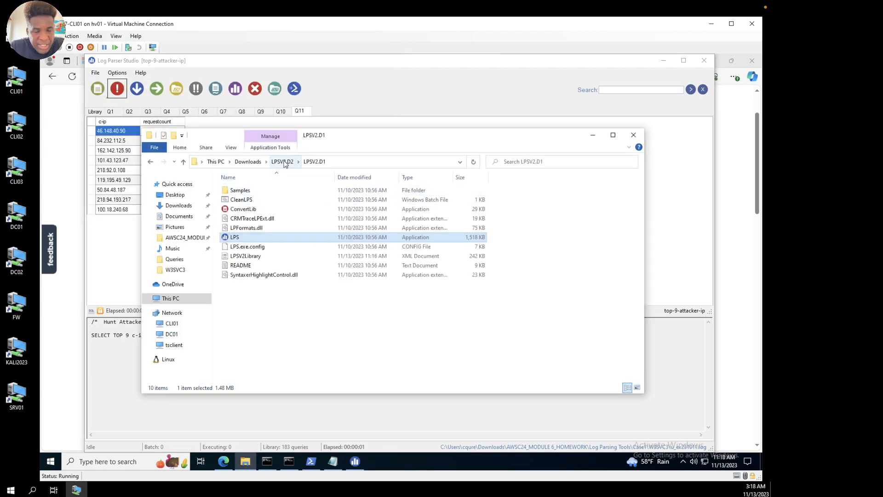
click(250, 165)
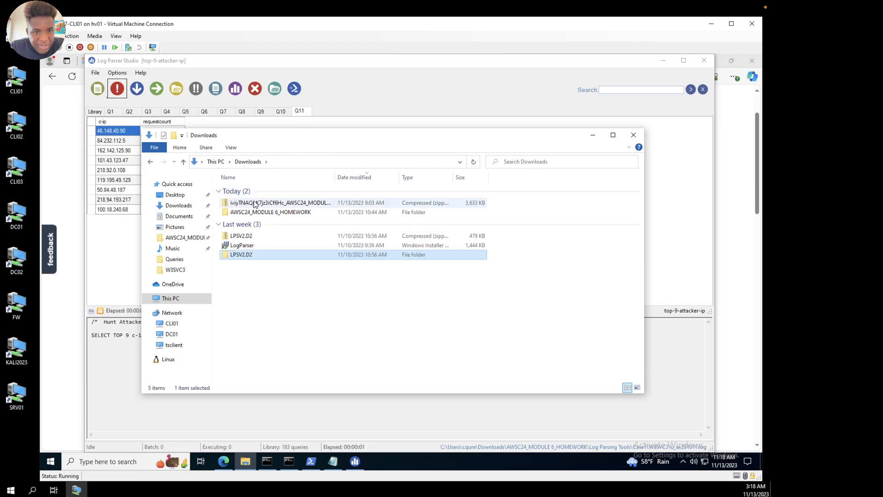
click(258, 212)
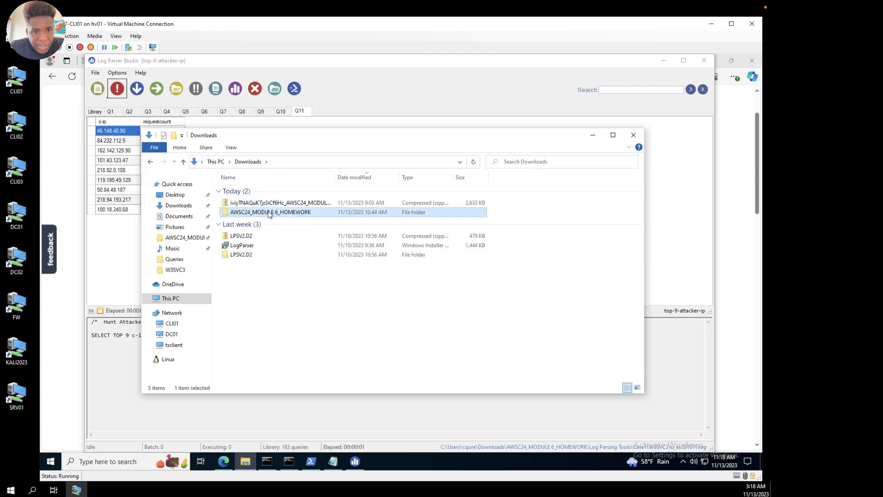
double_click(269, 214)
double_click(253, 192)
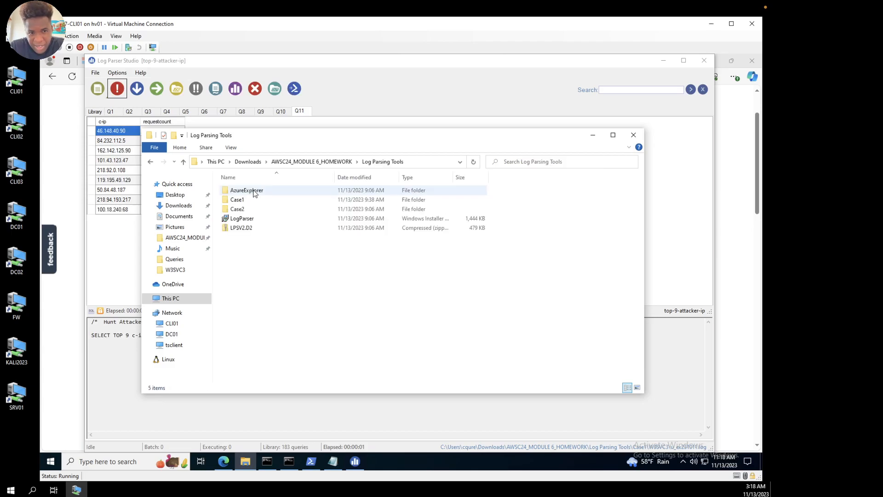
double_click(246, 200)
double_click(237, 191)
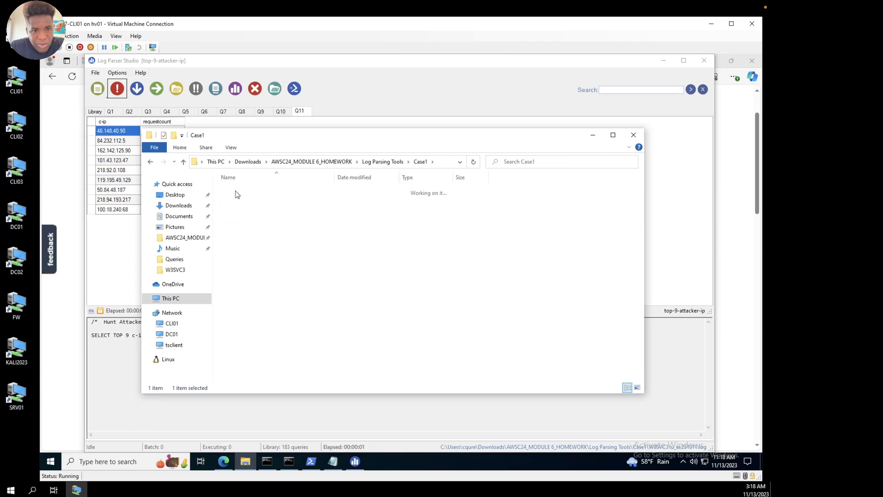
click(247, 191)
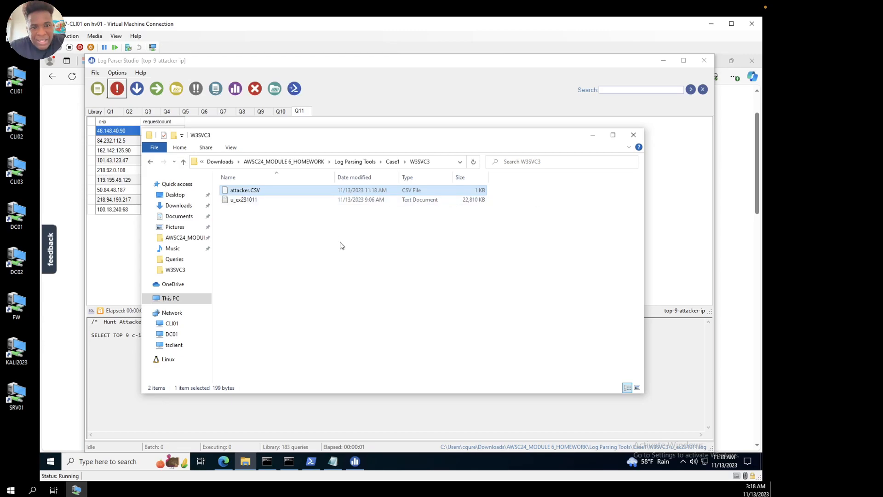
Step: Minimize the Log Parser Studio and browser windows to clear the desktop
click(554, 96)
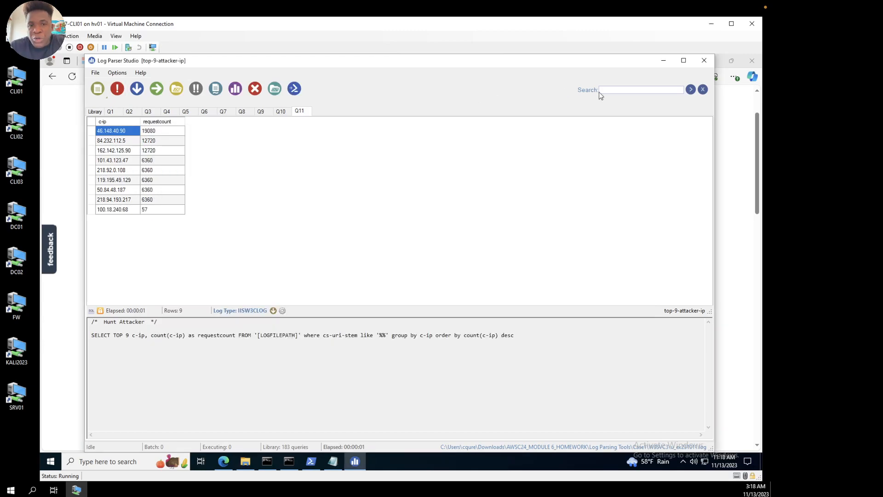
click(663, 61)
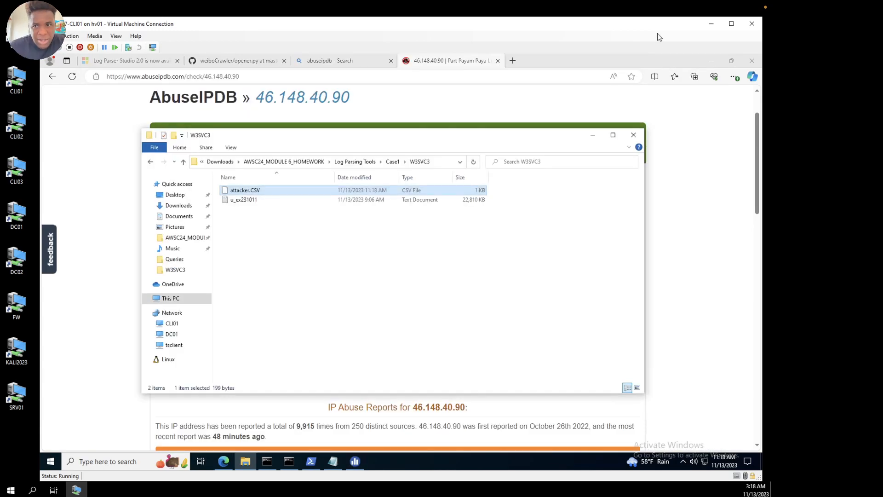
click(712, 62)
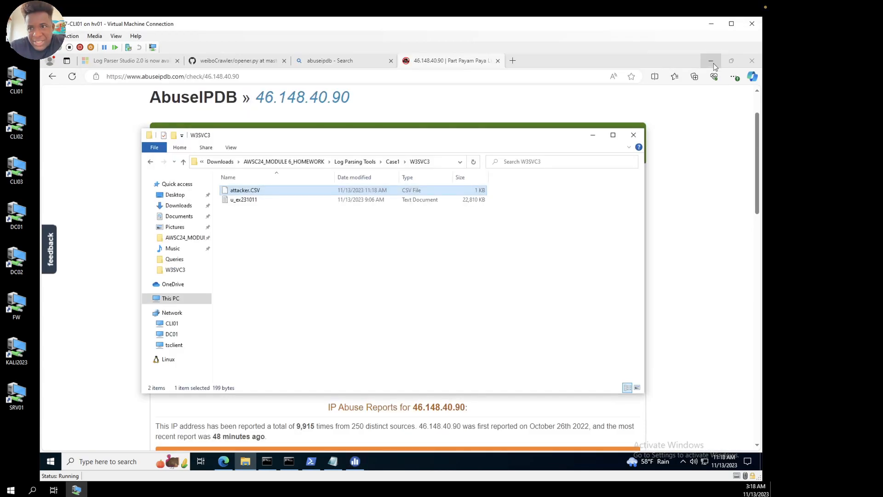
click(710, 60)
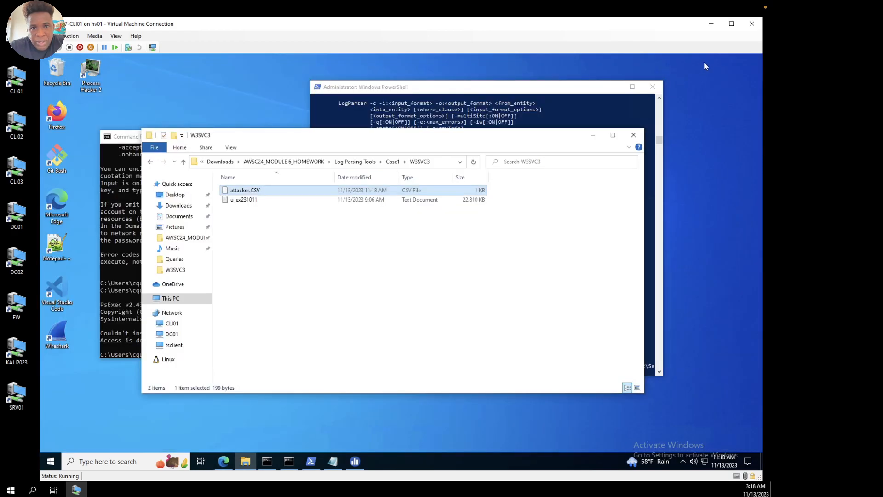
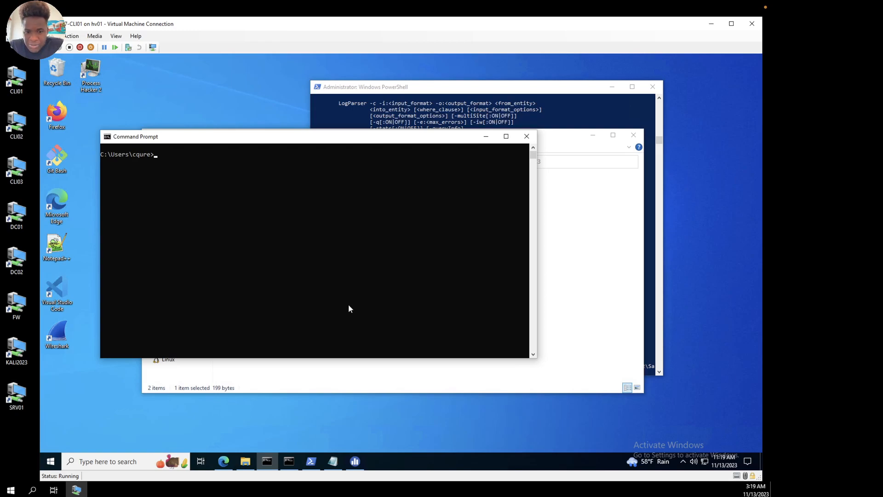
Step: Launch the Log Parser 2.2 command line and list the contents of its program folder
click(52, 462)
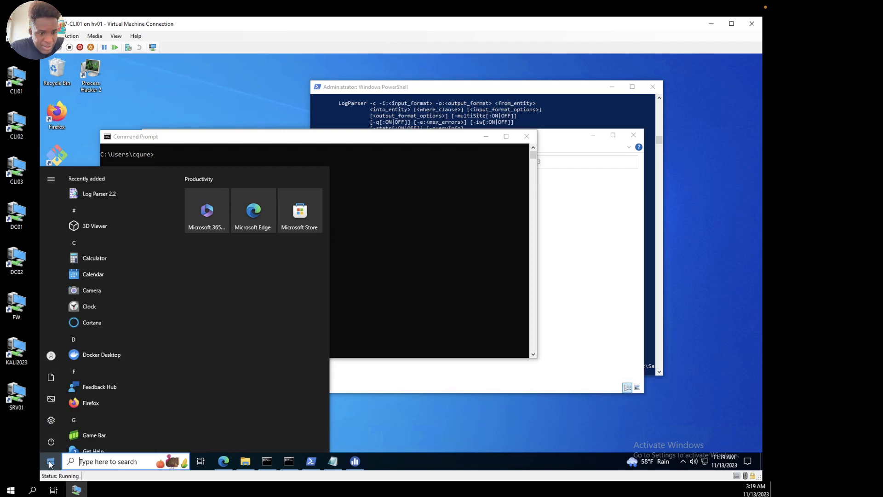
click(97, 193)
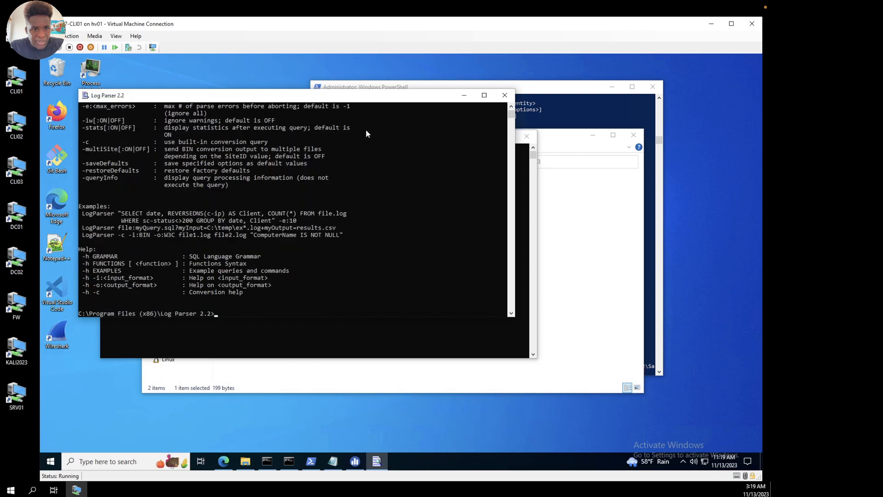
text(ls)
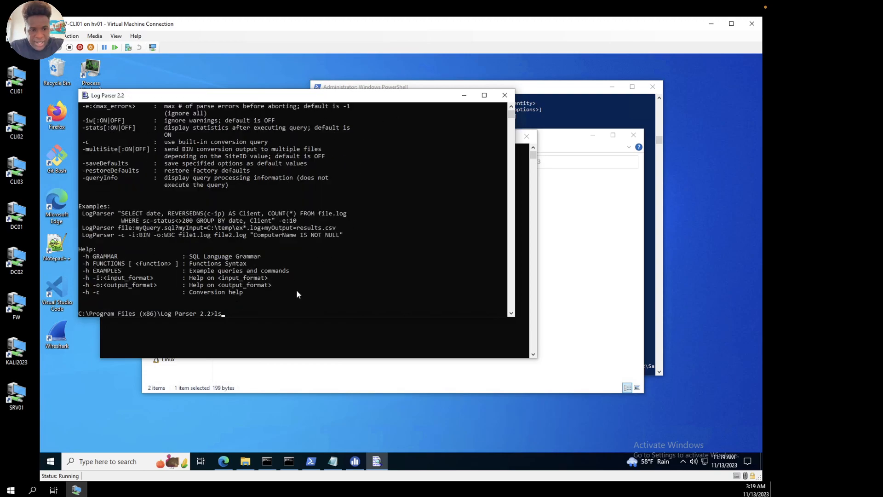
key(Return)
text(dir)
key(Return)
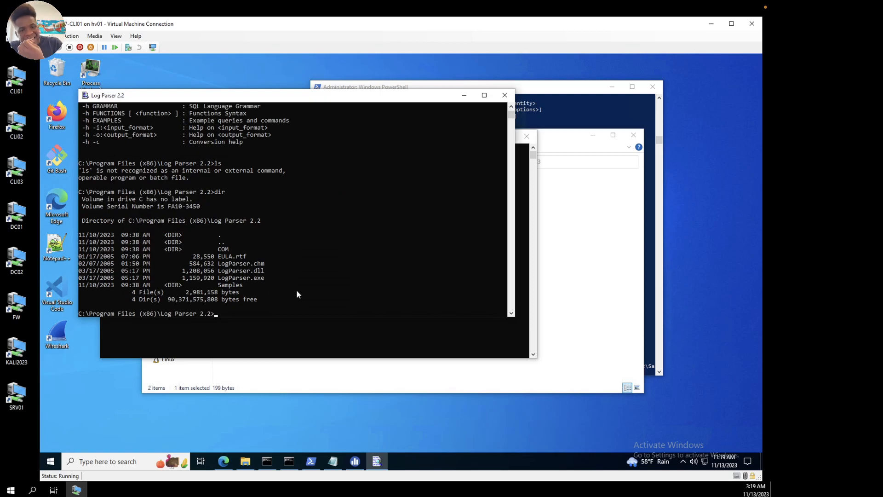
Step: Switch to the Notepad notes and copy the set path command line for the Log Parser 2.2 folder
click(571, 302)
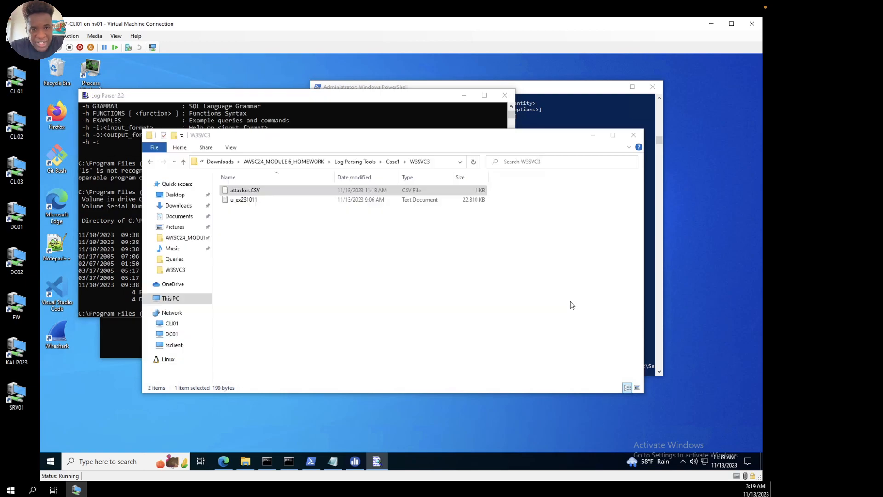
click(332, 460)
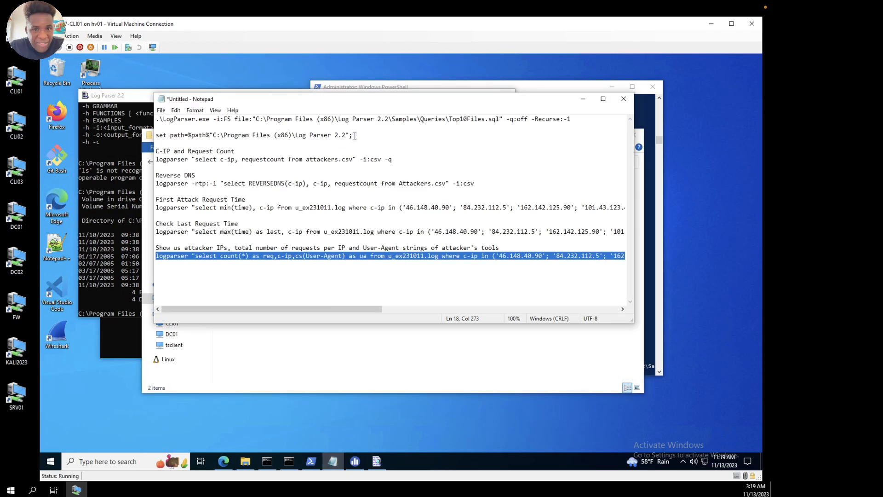
drag(355, 136, 270, 136)
click(175, 144)
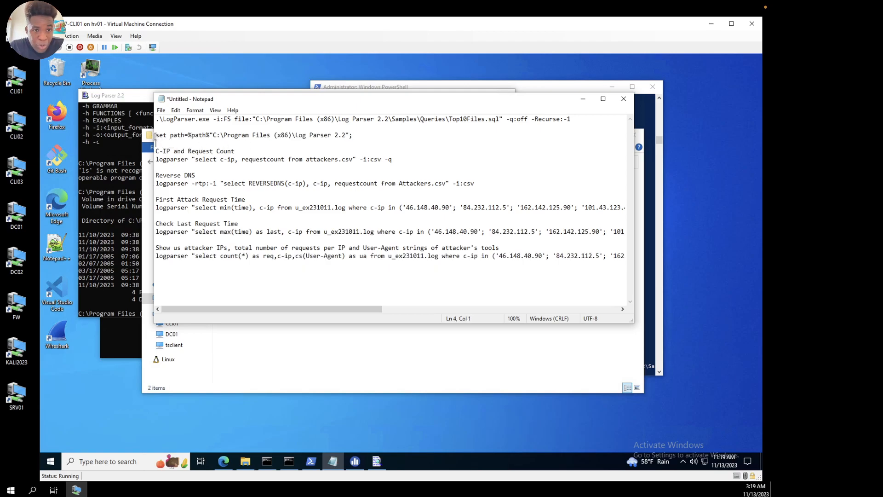
key(shift+Up)
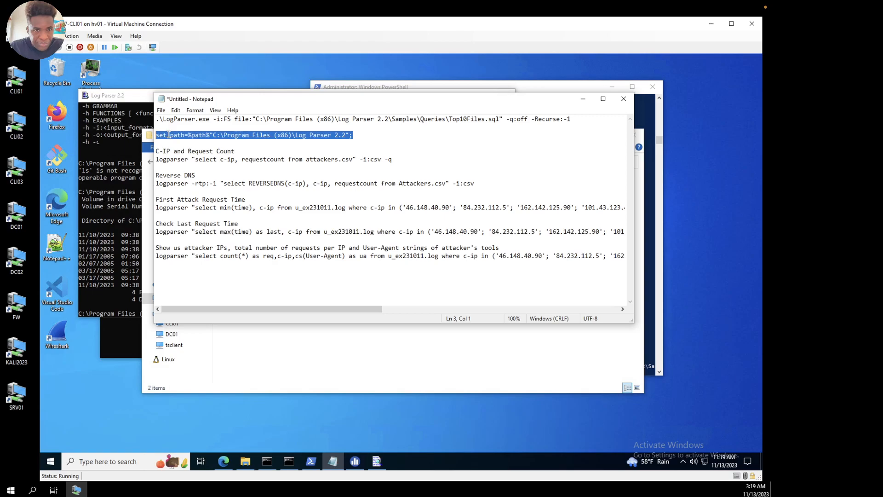
right_click(169, 135)
click(190, 163)
Step: In the Log Parser 2.2 console, move up to the root of drive C with cd ../.. and list its directories
click(130, 288)
text(cd ../..)
key(Return)
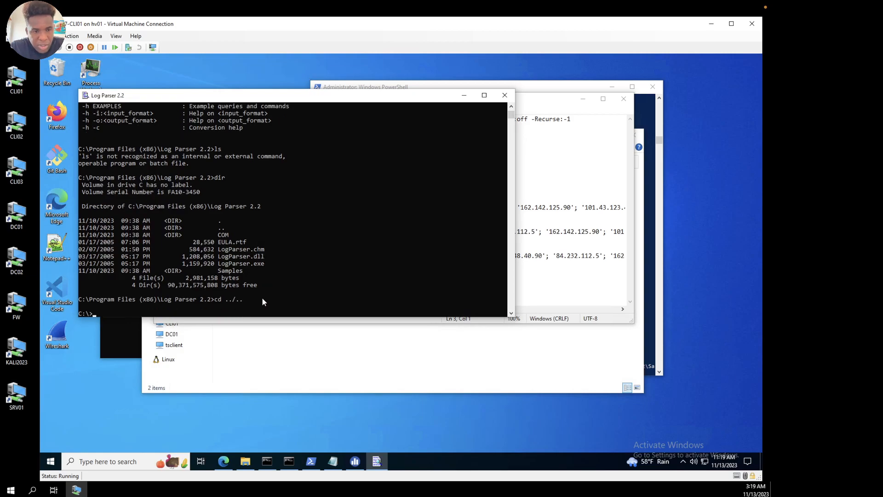
text(dir)
key(Return)
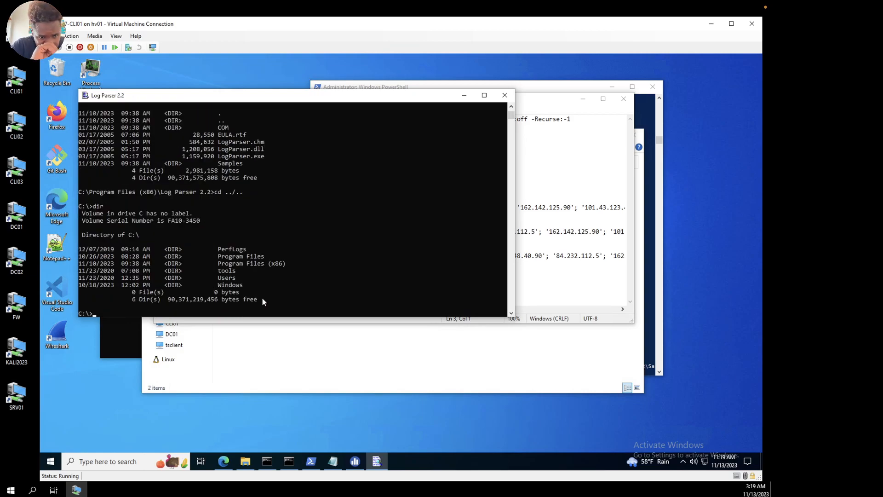
Step: Change the console directory to Users\cqure\Downloads and list its contents
text(cd)
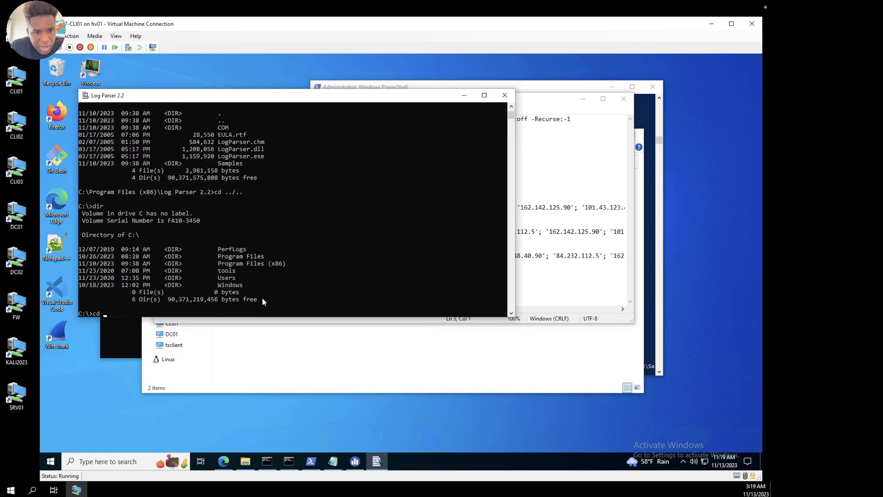
text( Users\)
key(BackSpace)
text(\)
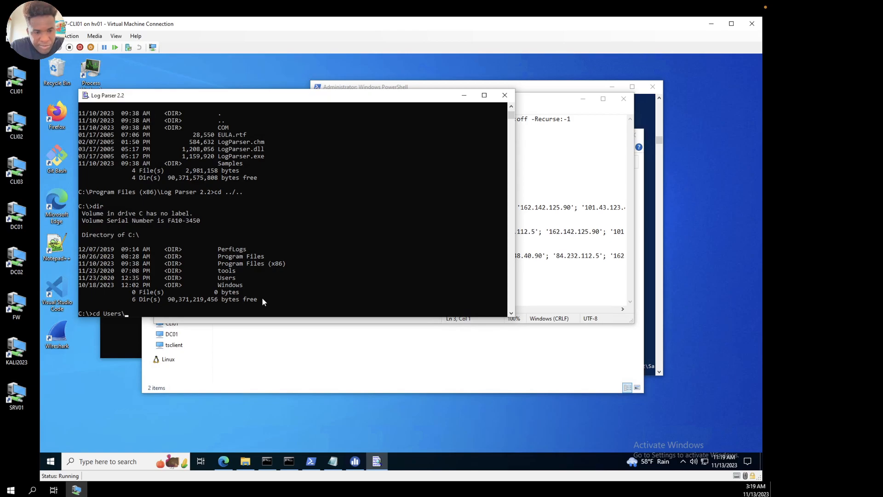
text(cqure\Downloads)
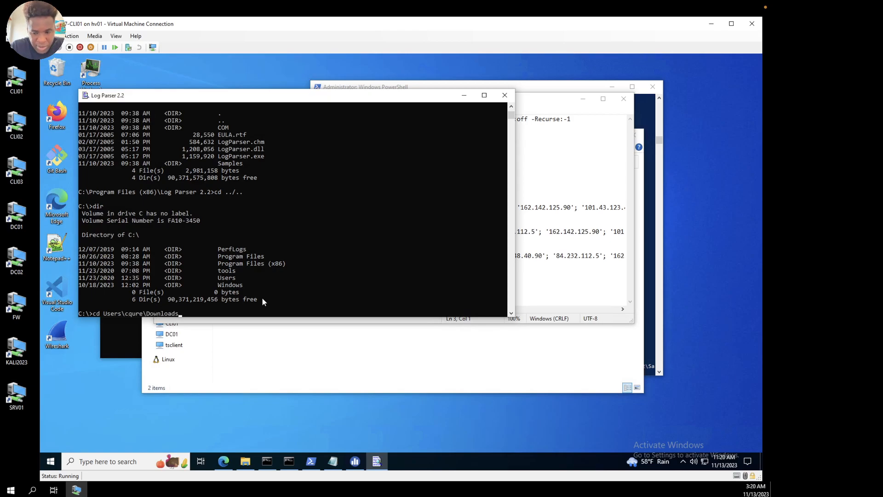
key(Return)
text(dir)
key(Return)
Step: Change into the AWSC24_MODULE 6_HOMEWORK folder and list its contents
text(cd AW)
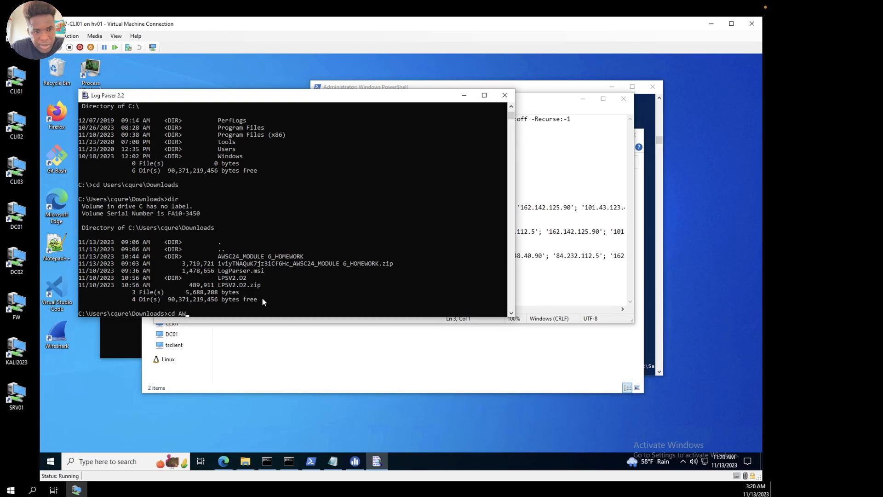
key(Tab)
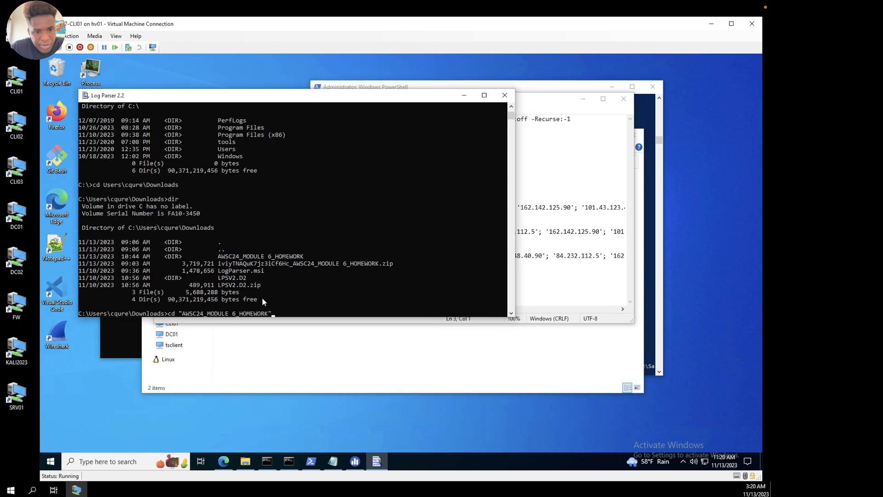
key(Return)
text(DIR)
key(Return)
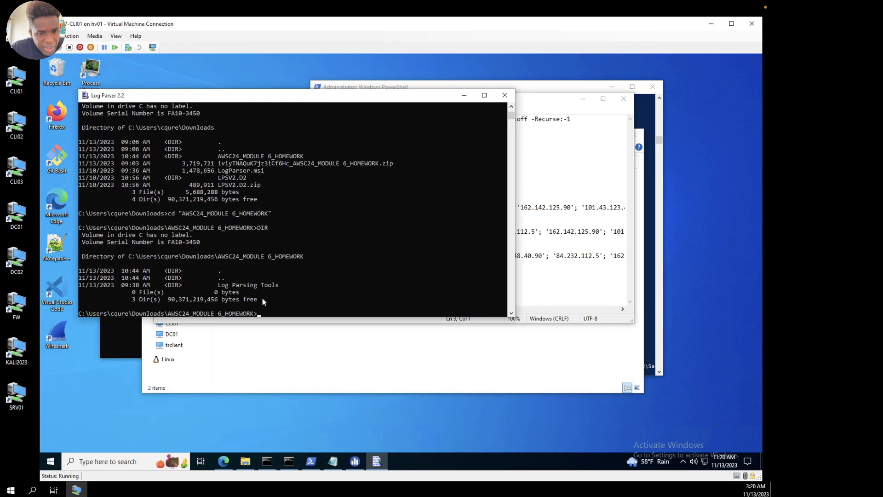
Step: Change into the Log Parsing Tools folder and list its contents
text(CD "L)
key(Tab)
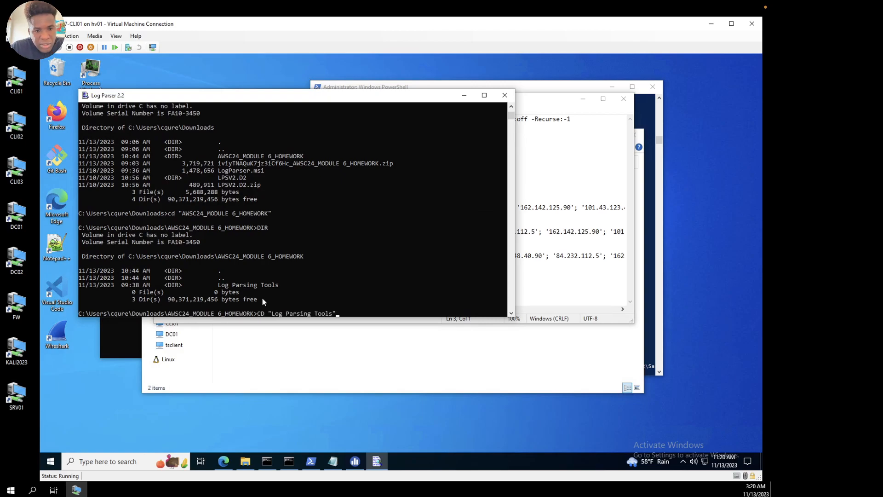
key(Return)
text(DIR)
key(Return)
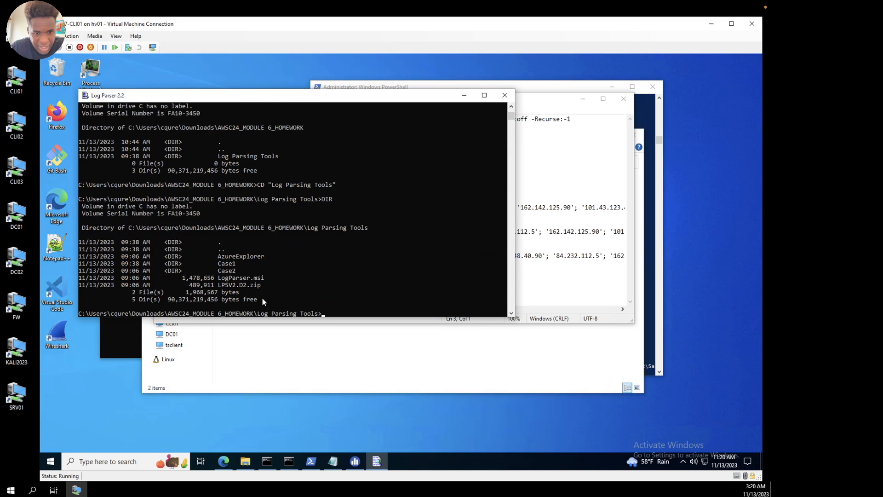
Step: Try to enter the Case1 folder by its name alone and list the directory
text(Case1)
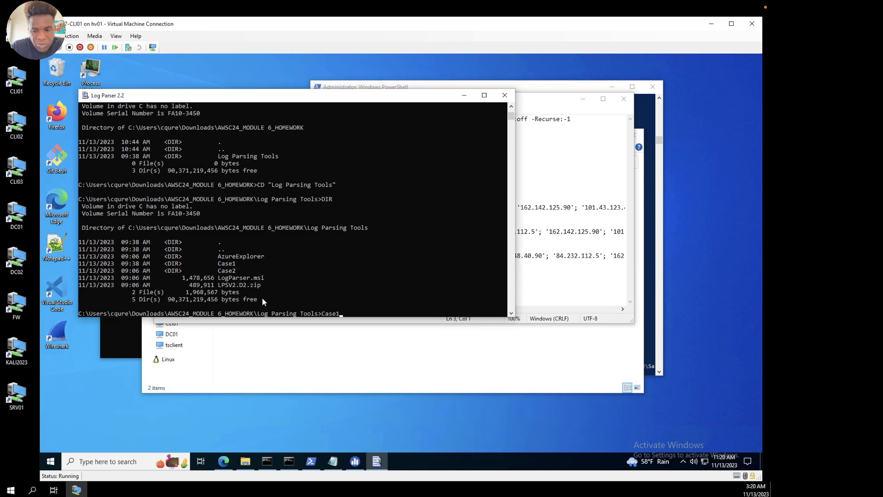
key(Return)
text(dir])
key(BackSpace)
key(Return)
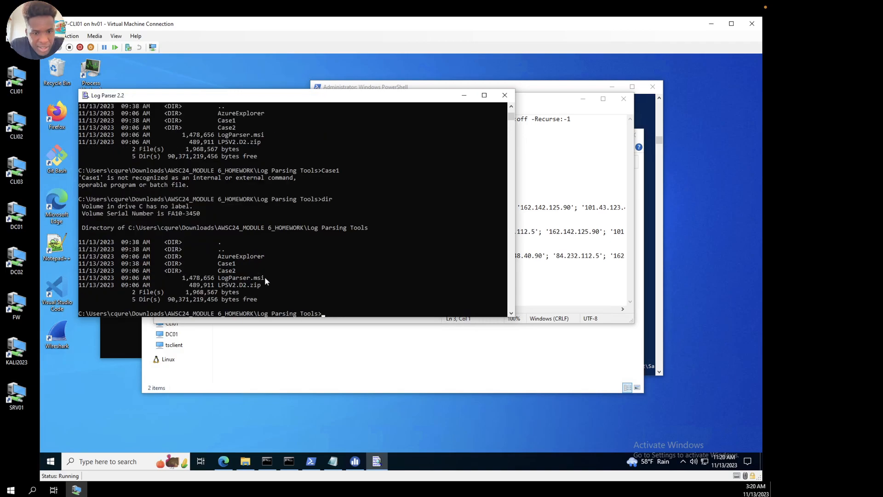
Step: Change into the Case1 folder with cd and list its contents
text(cd Case1)
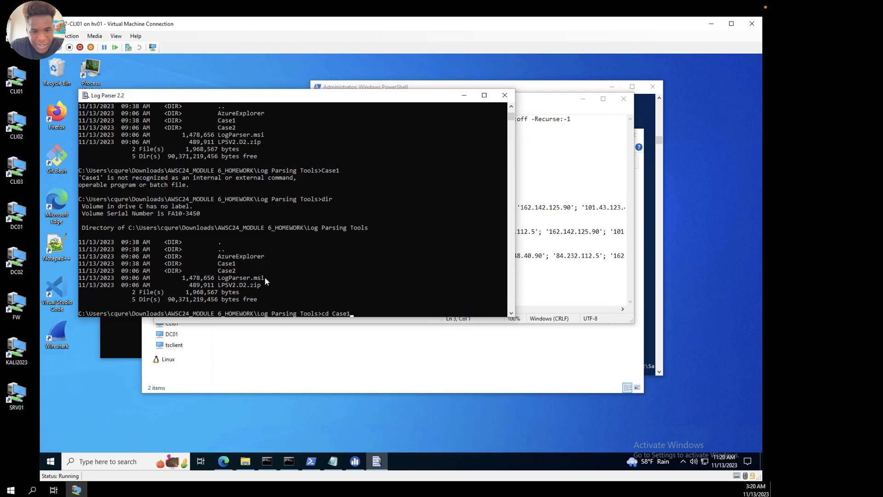
key(Return)
text(dir)
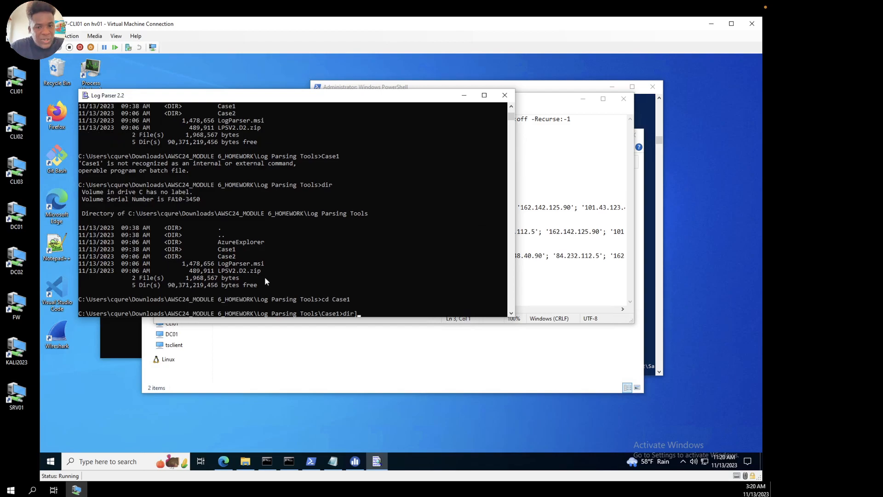
key(Return)
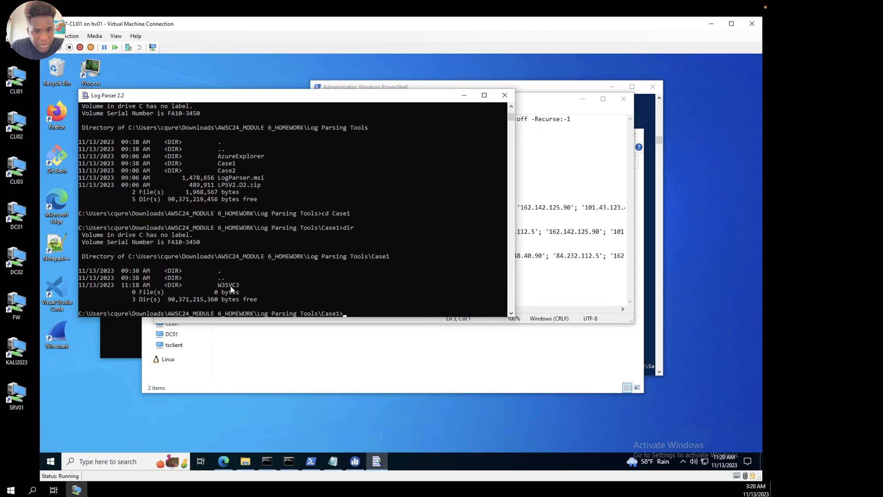
Step: Change into the W3SVC3 folder and list its contents
text(cd w)
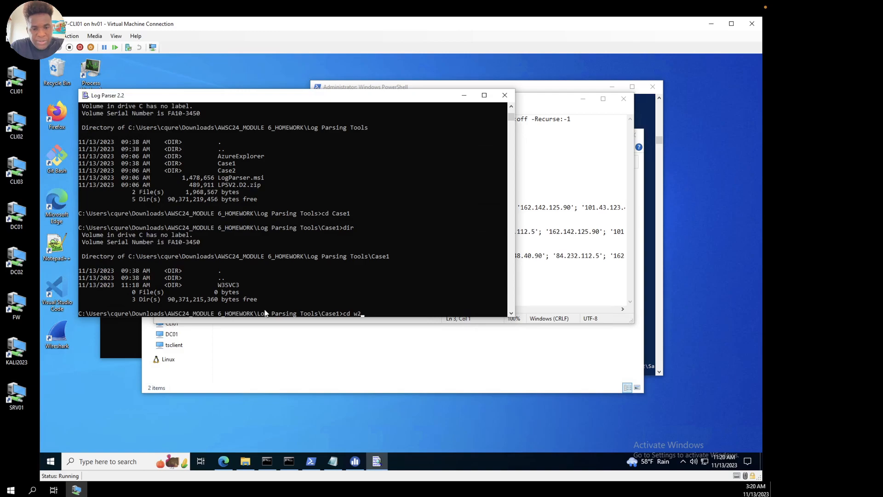
key(Tab)
key(Return)
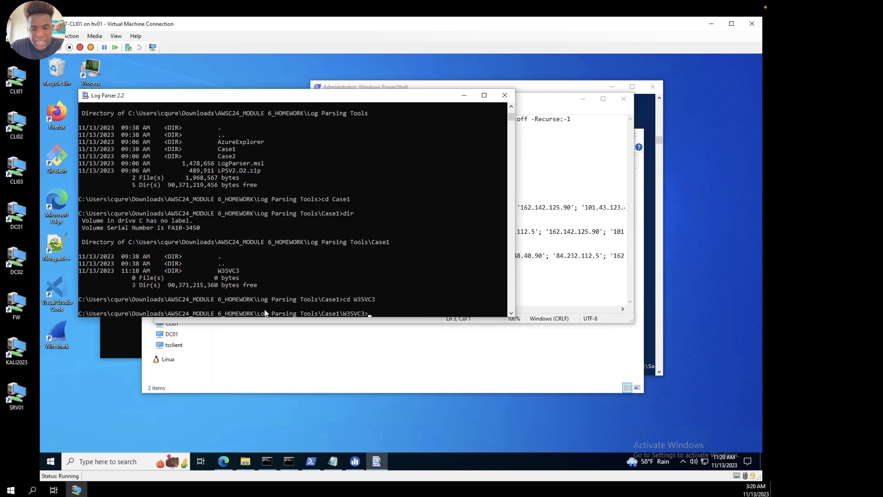
text(dir)
key(Return)
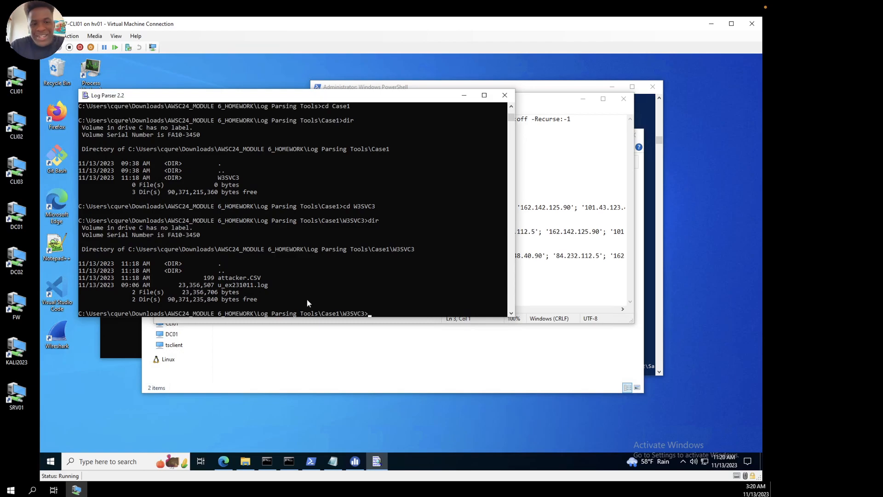
Step: Copy the set path line from the Notepad notes and return to the Log Parser 2.2 console prompt
click(394, 296)
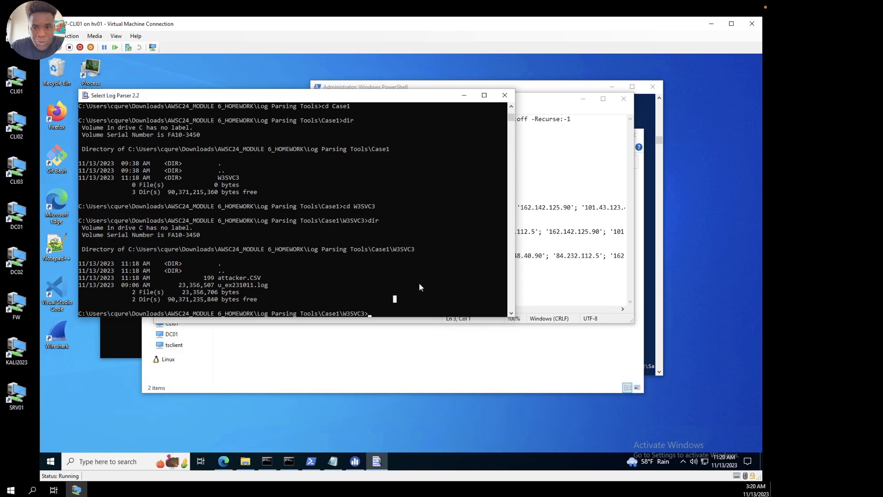
click(541, 276)
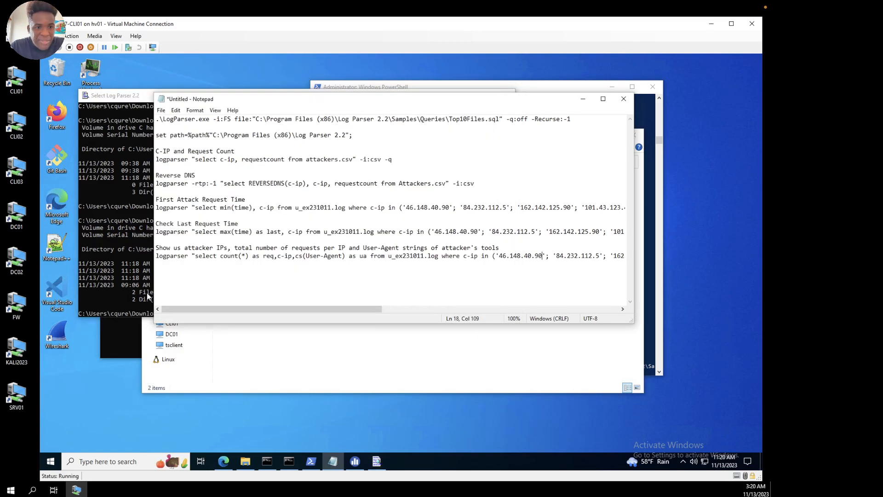
click(132, 296)
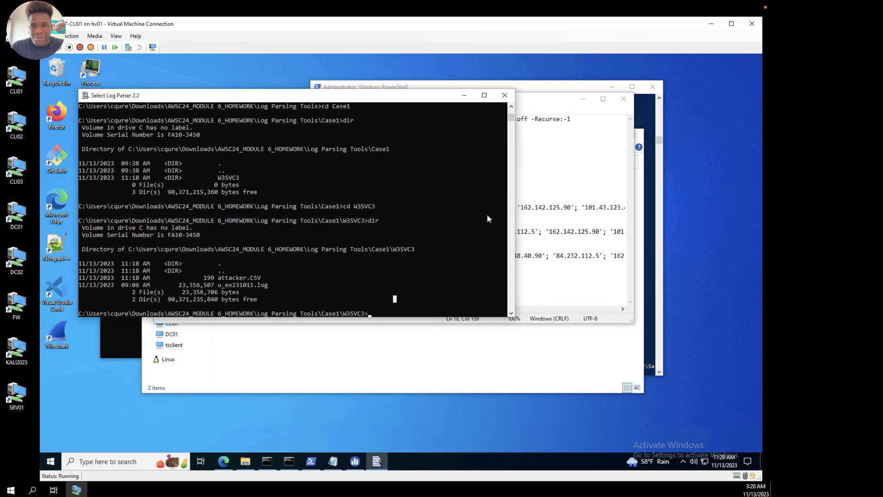
click(596, 256)
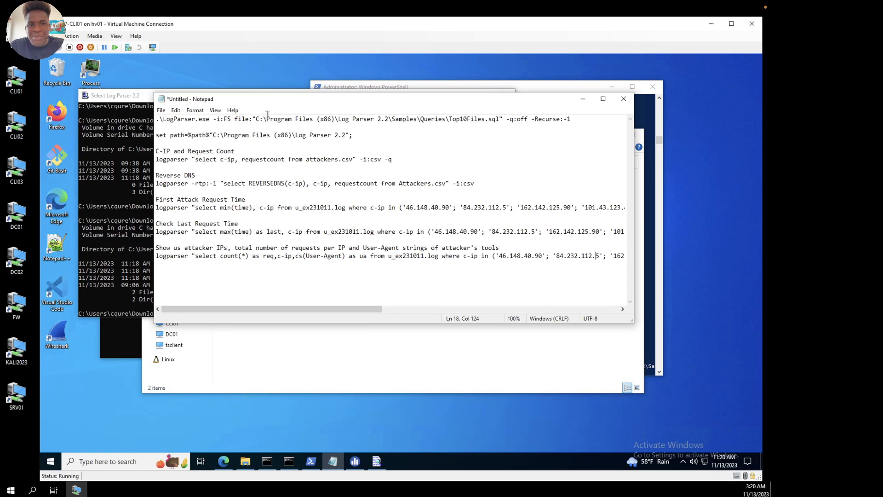
click(353, 135)
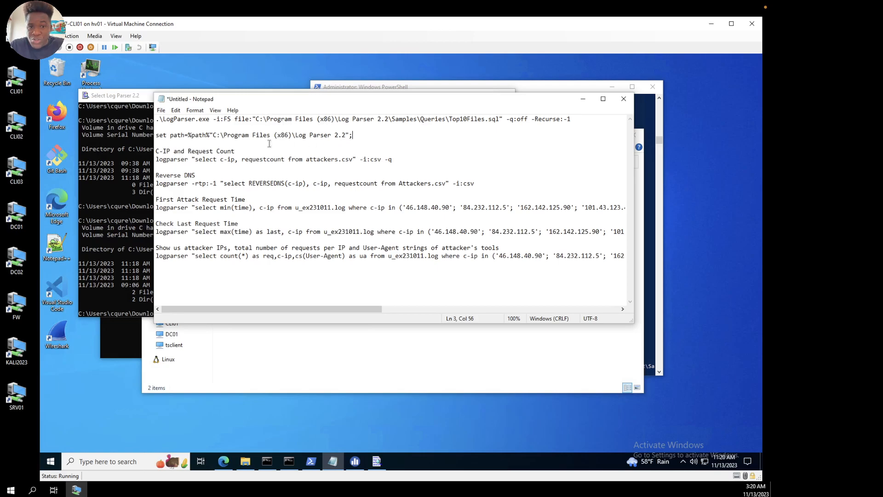
shift+click(155, 135)
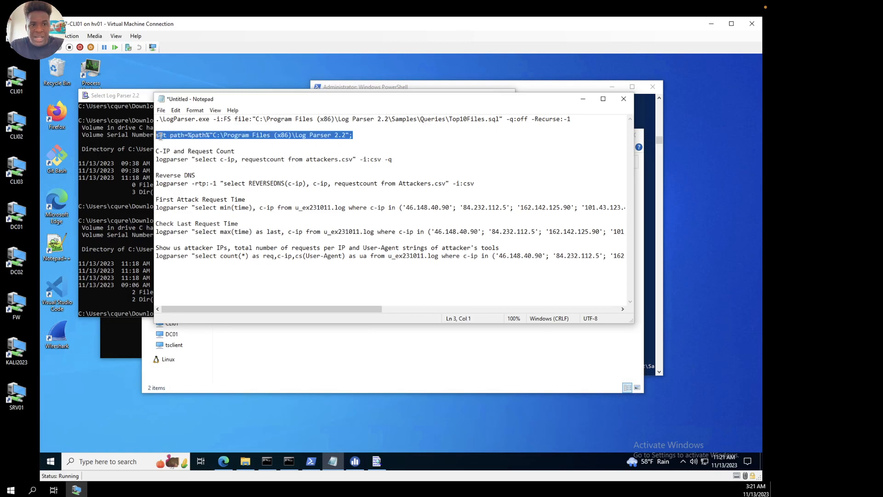
right_click(160, 136)
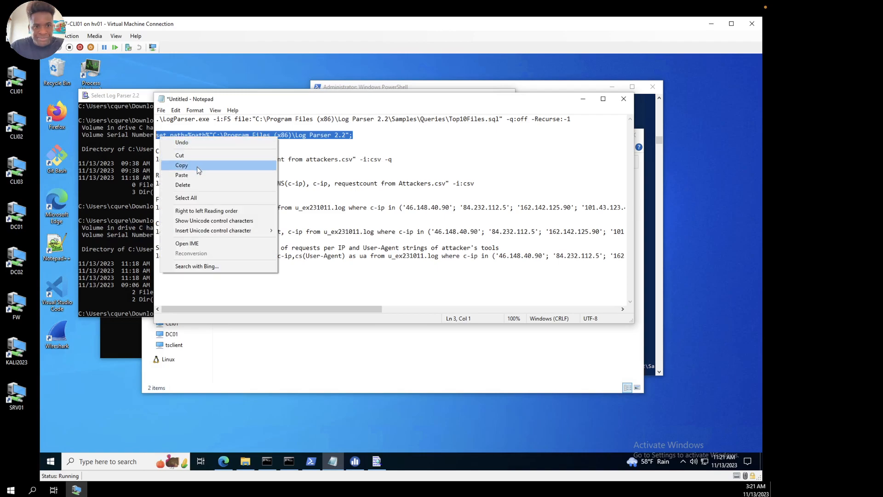
click(198, 166)
click(136, 288)
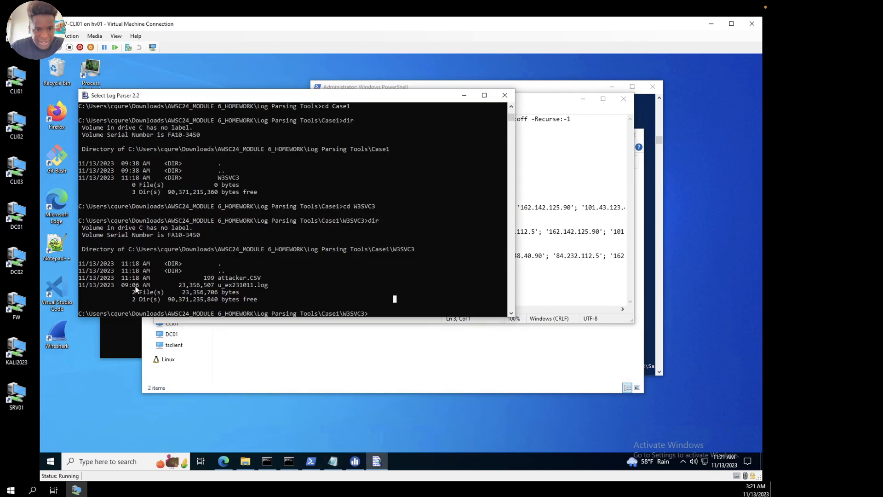
key(Escape)
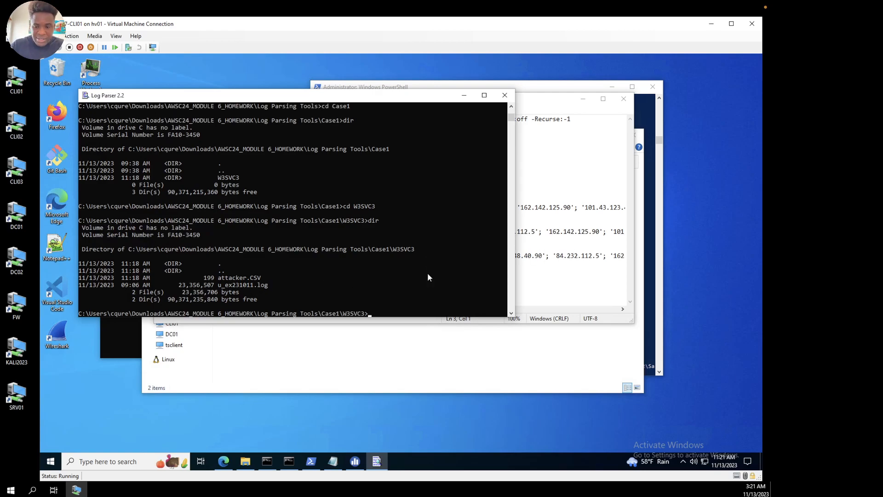
text(dir)
key(BackSpace)
key(BackSpace)
key(BackSpace)
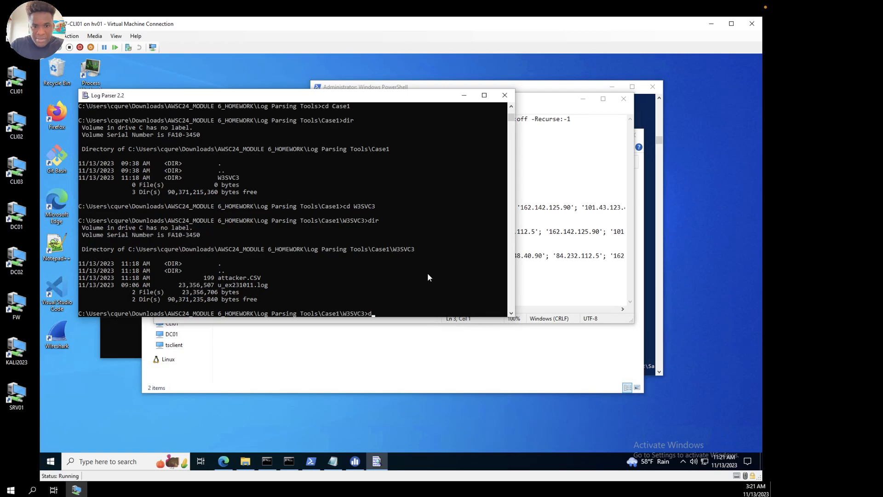
Step: Copy set path=%path%"C:\Program Files (x86)\Log Parser 2.2"; from the Notepad notes and run it in the Log Parser 2.2 console
click(559, 179)
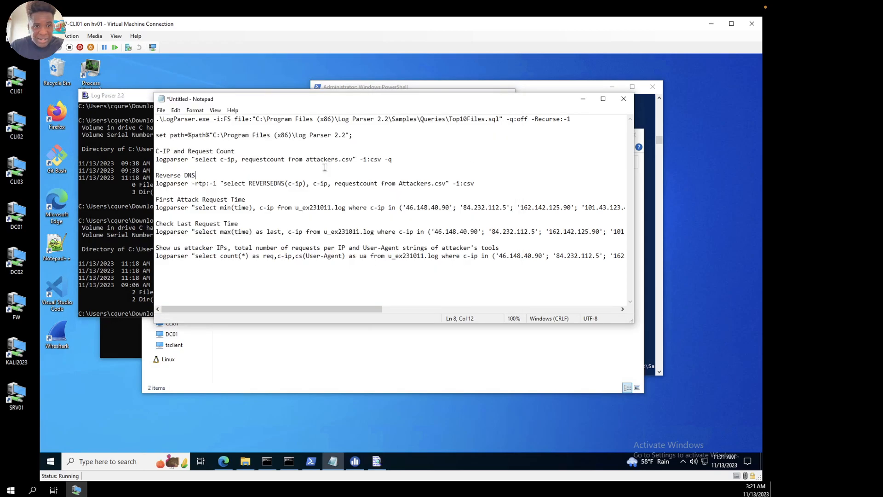
drag(156, 134, 355, 136)
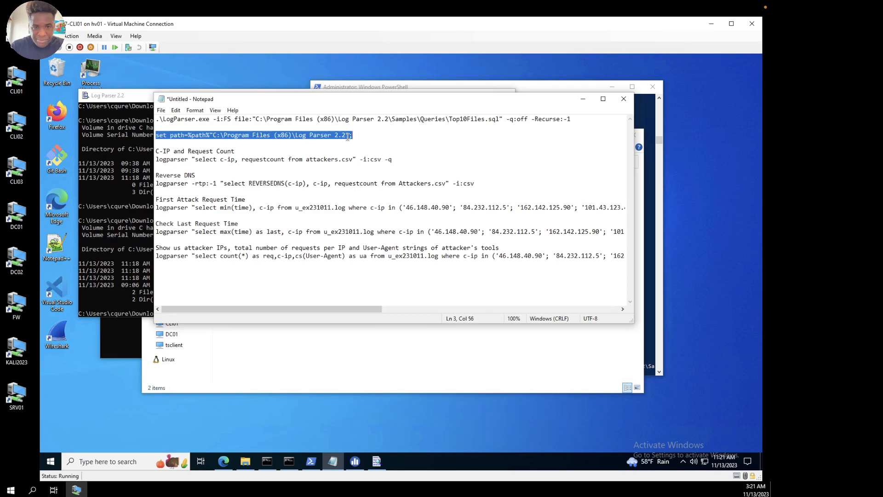
right_click(348, 136)
click(364, 166)
click(126, 300)
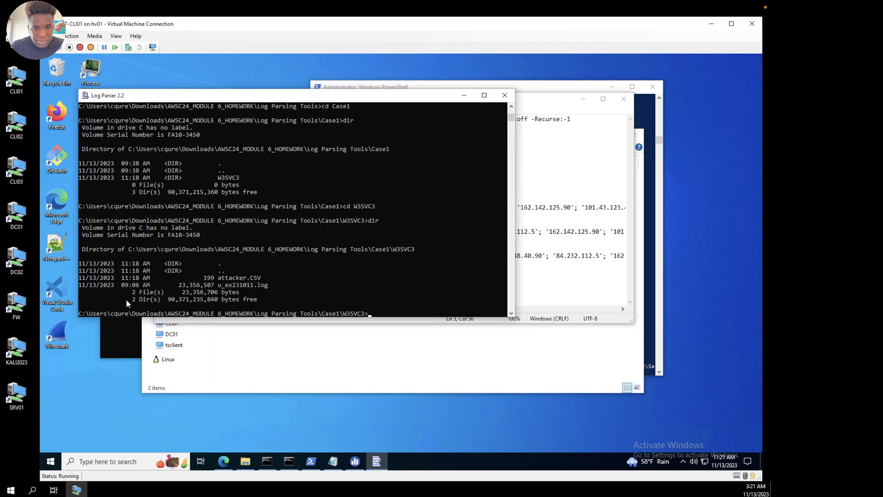
right_click(126, 299)
key(Return)
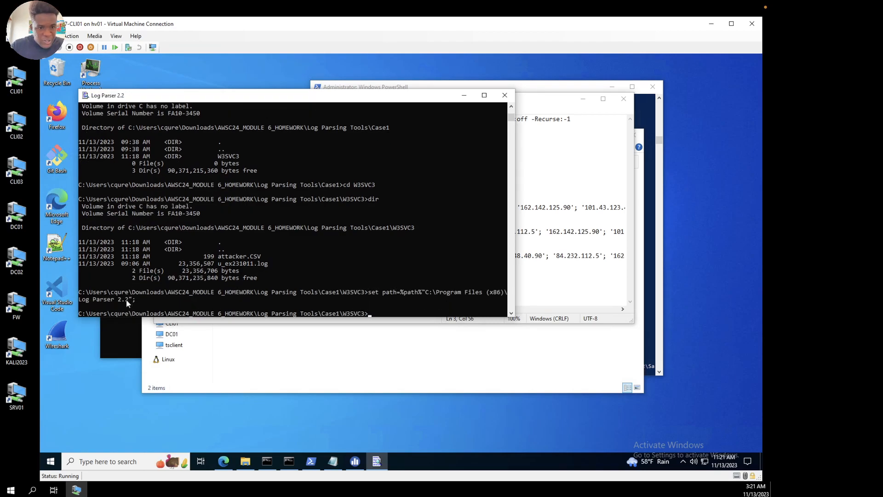
Step: Run logparser without arguments from the W3SVC3 folder to check that the command is reachable
text(logpar)
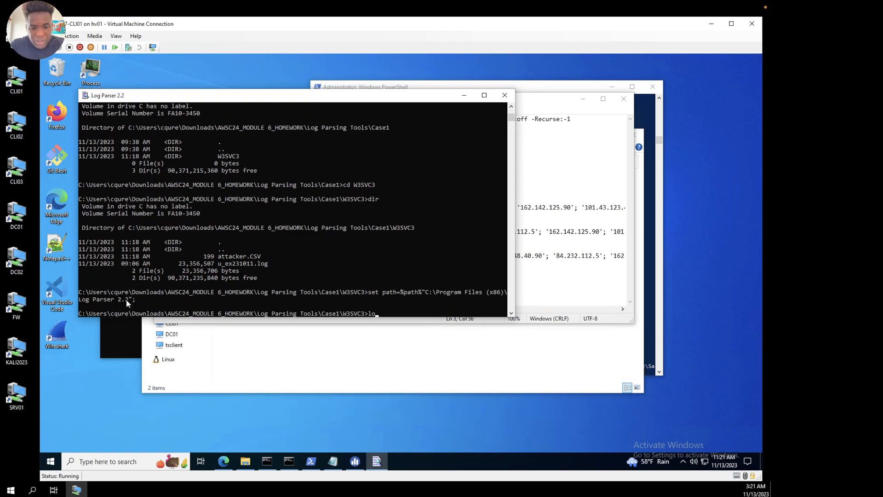
text(ser)
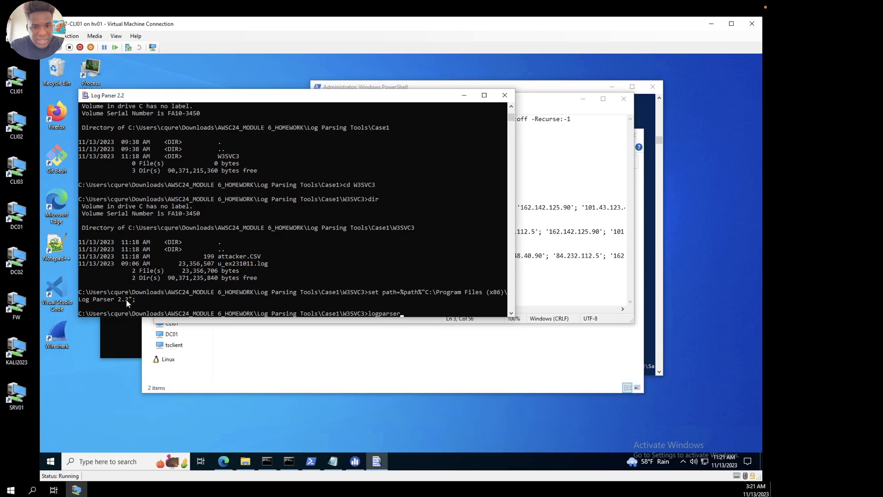
key(Return)
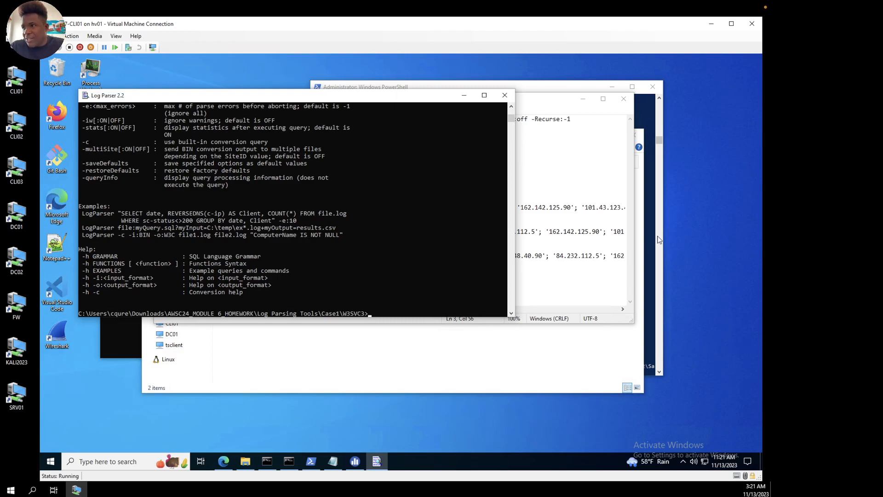
Step: Copy the C-IP and Request Count query on attackers.csv from the Notepad notes and try to run it in the Log Parser 2.2 console
click(590, 214)
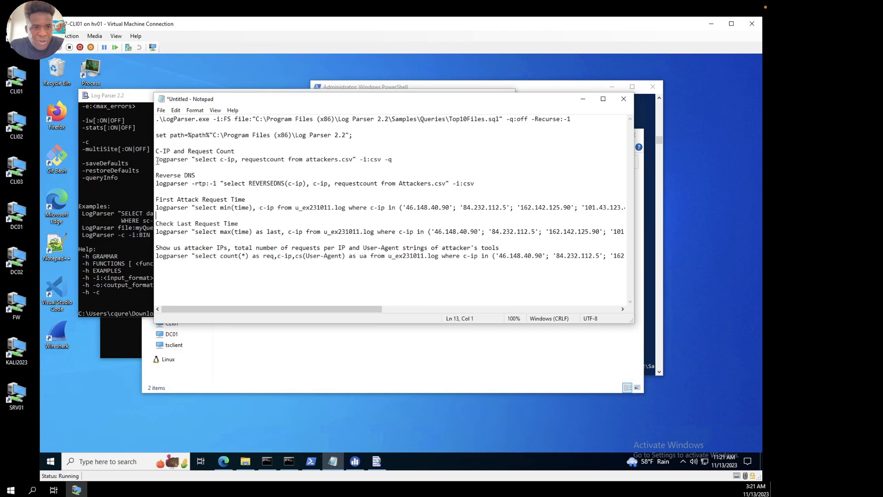
drag(157, 159, 395, 159)
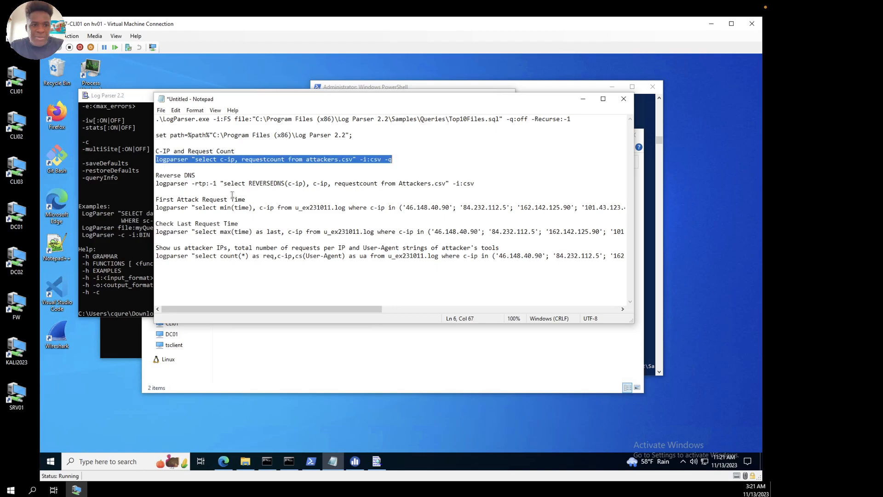
click(119, 303)
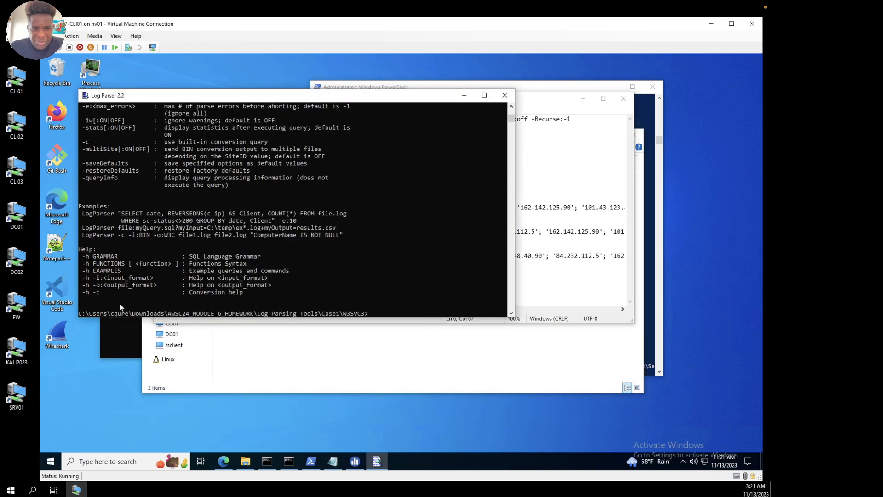
right_click(119, 303)
key(Return)
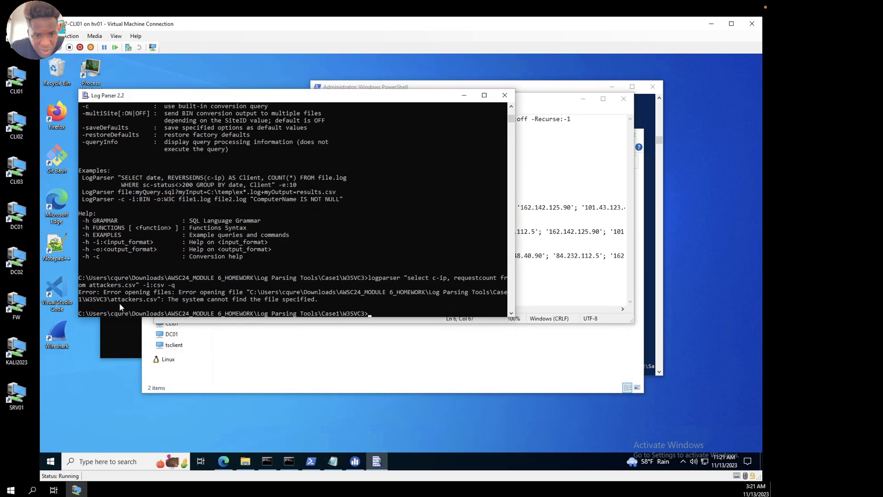
Step: Recall the request count query, change its file name to attacker.csv and run it again
key(Up)
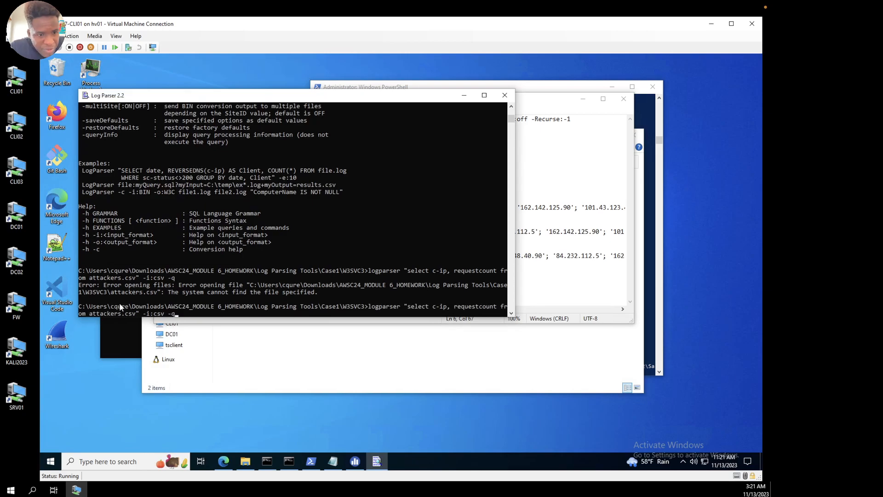
key(Left)
key(Left)
key(Left)
key(Left)
key(Left)
key(Left)
key(Left)
key(Left)
key(Left)
key(Left)
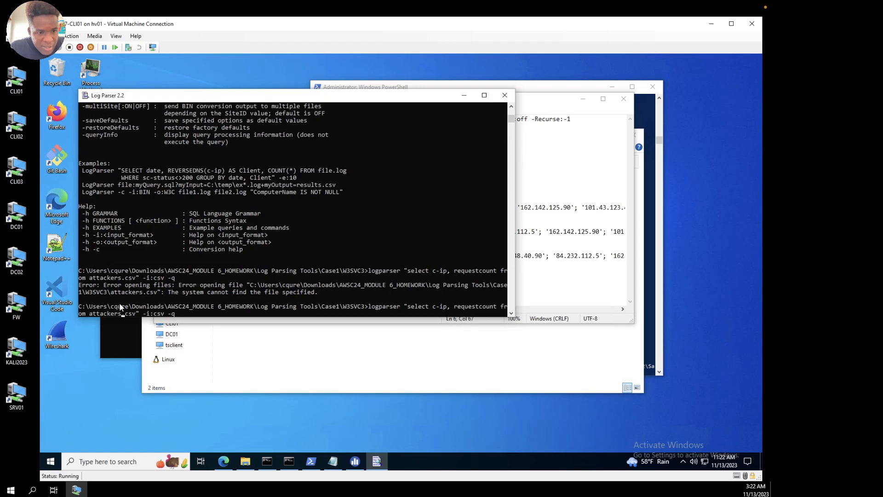
key(BackSpace)
key(Return)
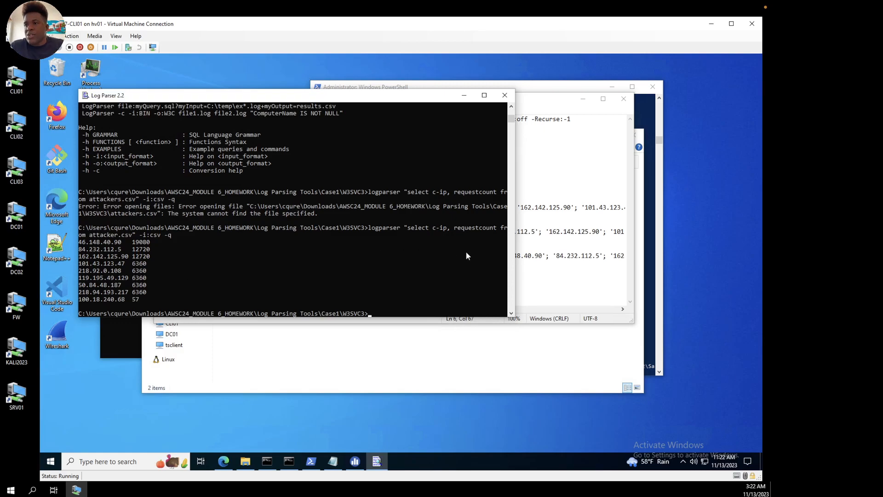
Step: Copy the complete First Attack Request Time query, through -i:w3c, from the Notepad notes
click(575, 272)
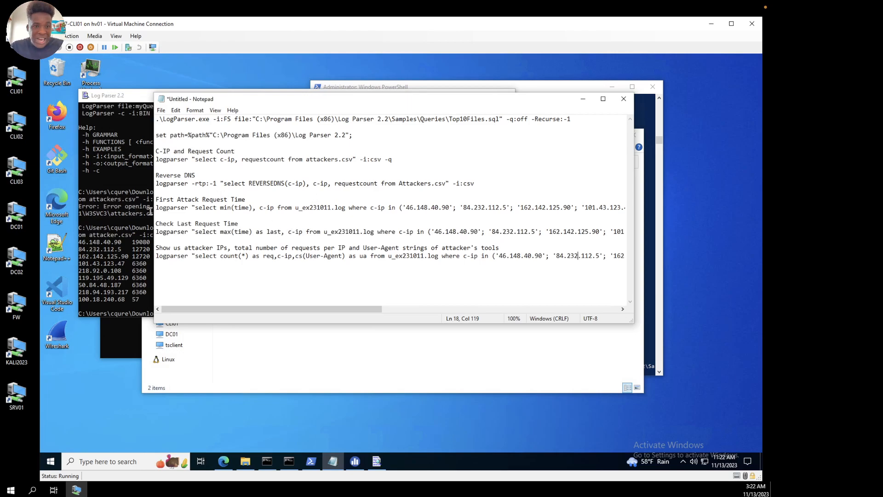
drag(157, 208, 645, 195)
drag(648, 210, 649, 215)
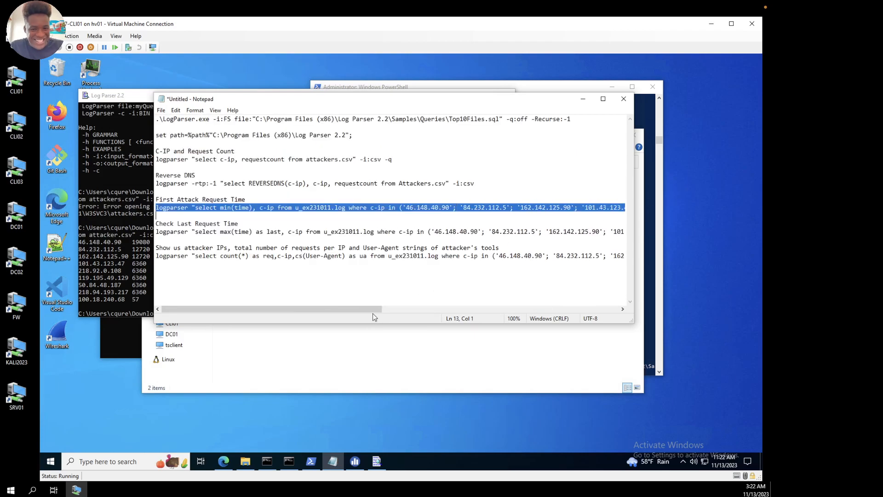
drag(370, 309, 597, 316)
click(468, 207)
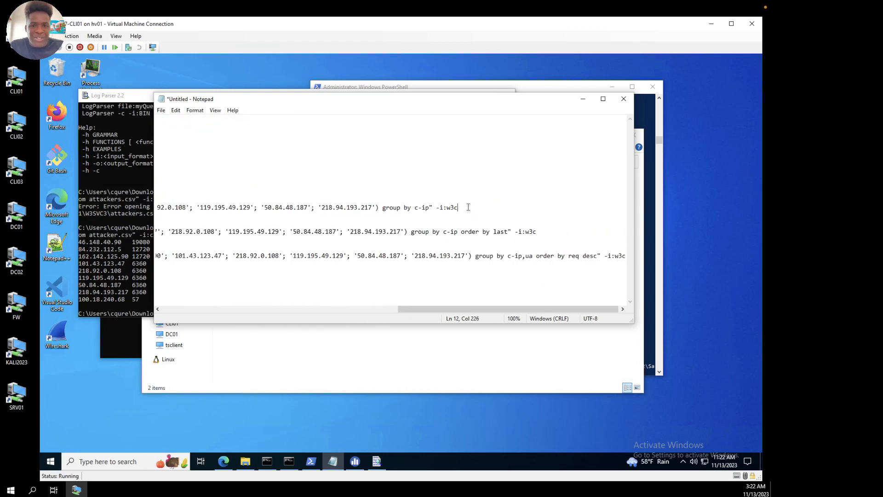
key(shift+Up)
key(shift+Up)
key(shift+Down)
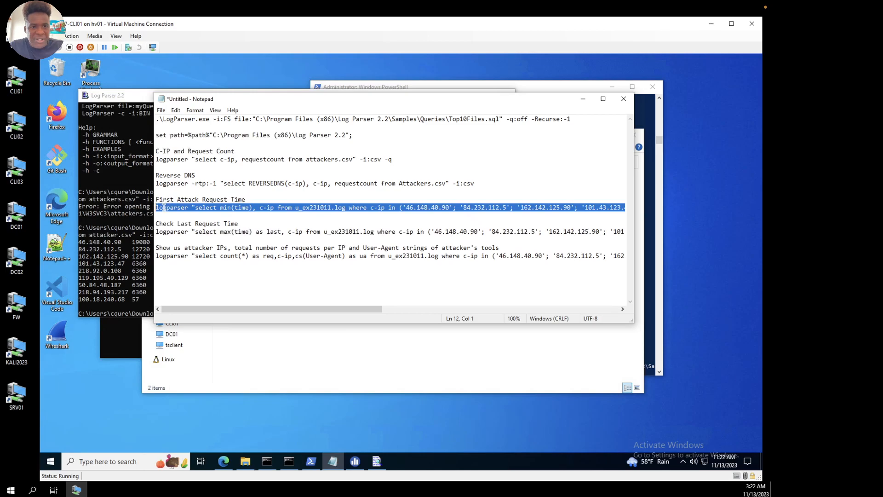
right_click(163, 207)
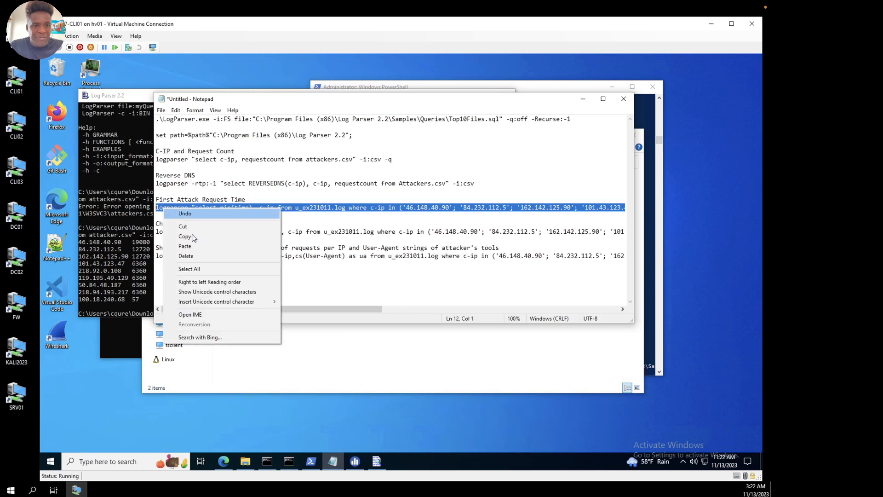
click(192, 237)
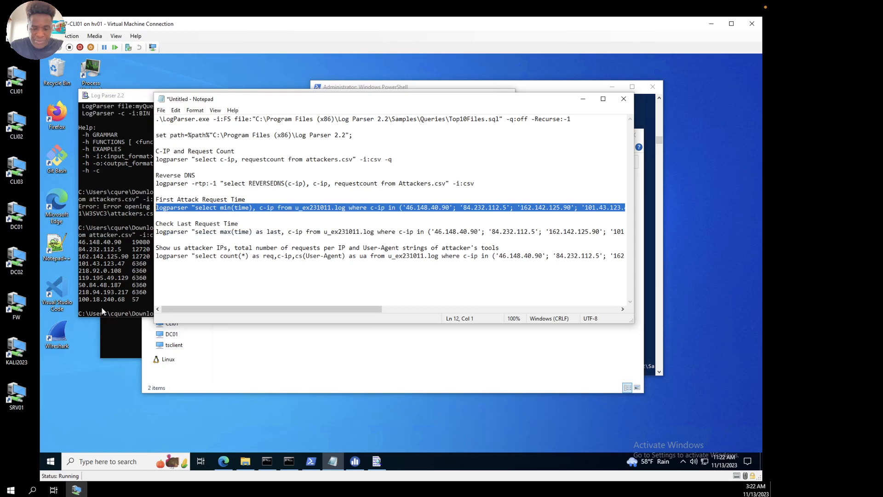
Step: Run the copied min(time) query on u_ex231011.log in the Log Parser 2.2 console and minimise the W3SVC3 File Explorer window
click(103, 311)
right_click(102, 311)
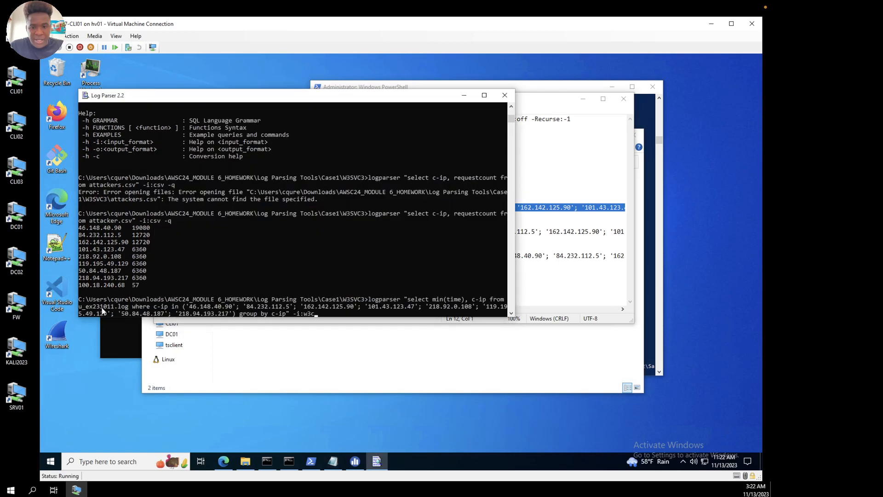
key(Return)
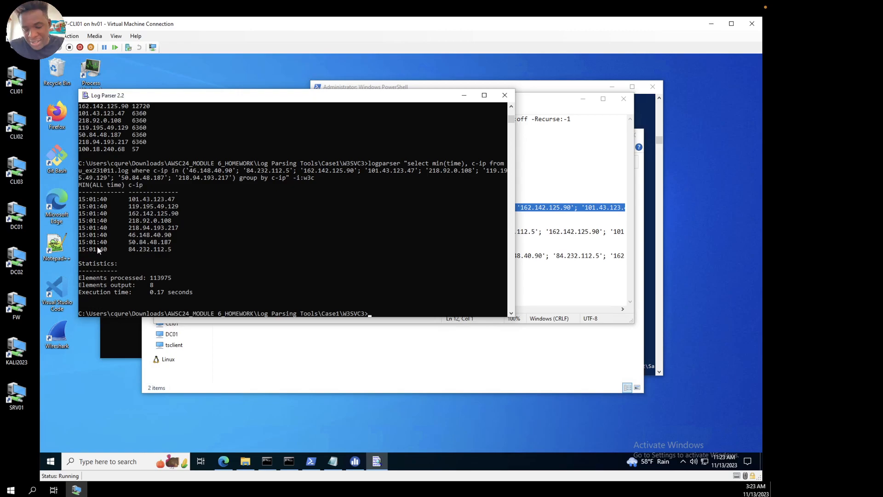
click(176, 390)
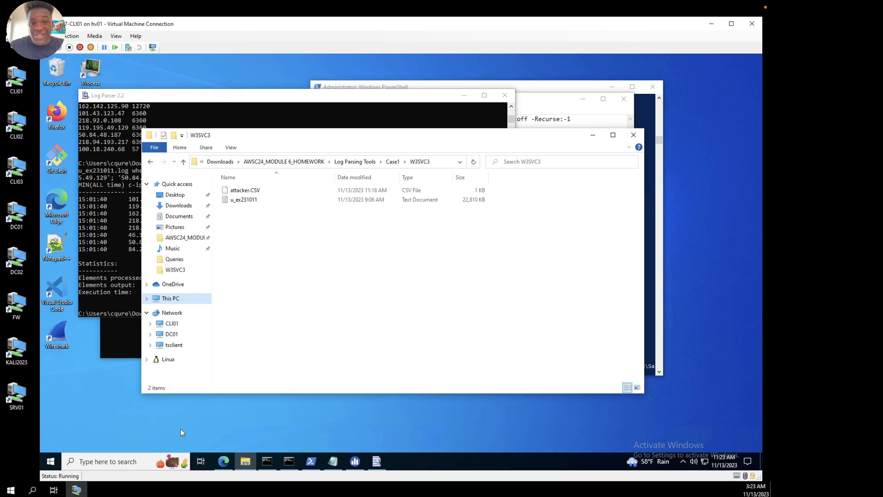
click(591, 136)
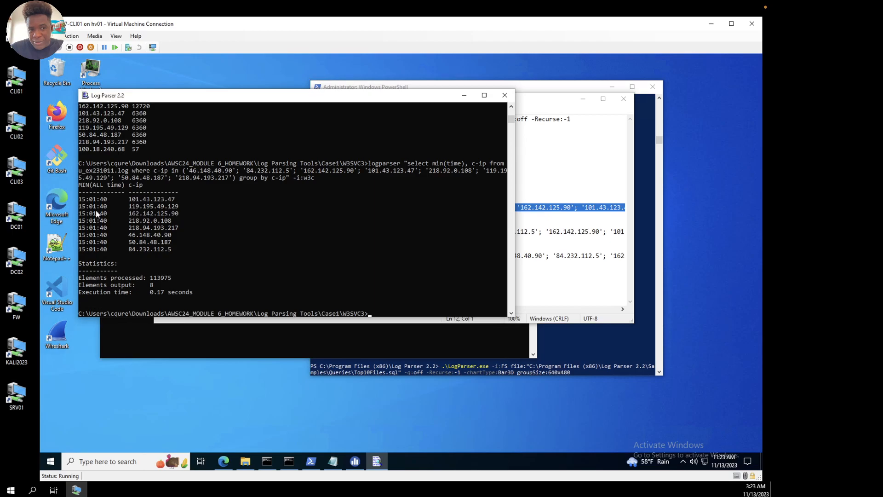
Step: Copy the complete Check Last Request Time query from the Notepad notes and run it in the Log Parser 2.2 console
click(534, 279)
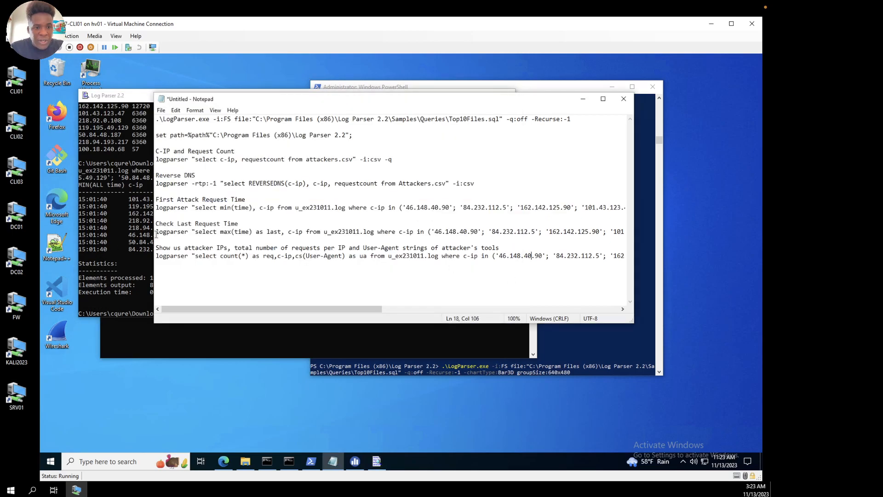
drag(157, 234, 667, 241)
click(356, 256)
drag(356, 309, 638, 319)
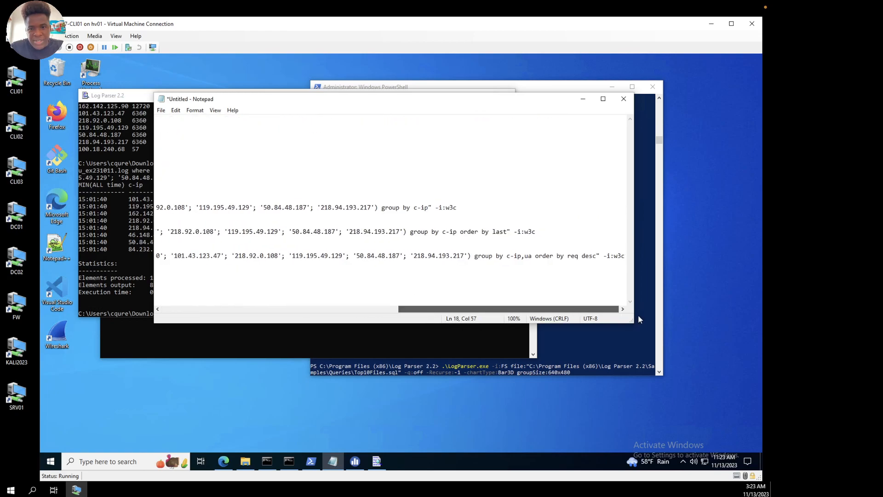
click(536, 237)
drag(377, 236, 157, 232)
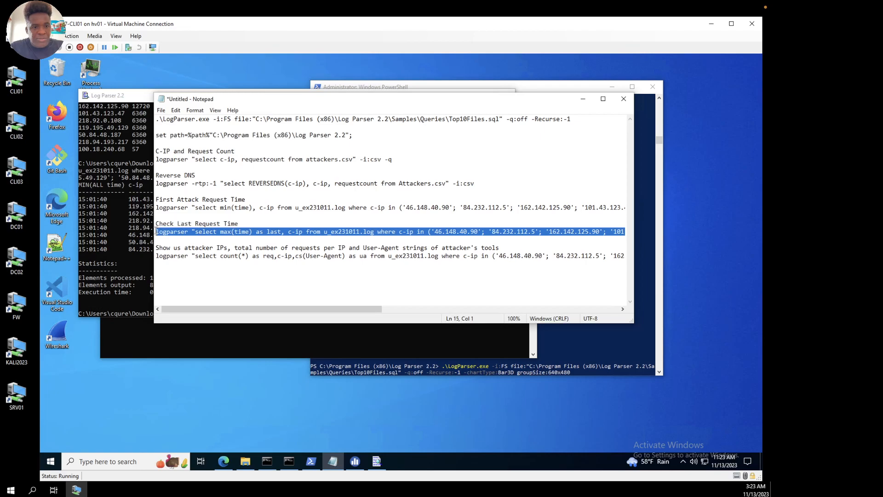
right_click(161, 231)
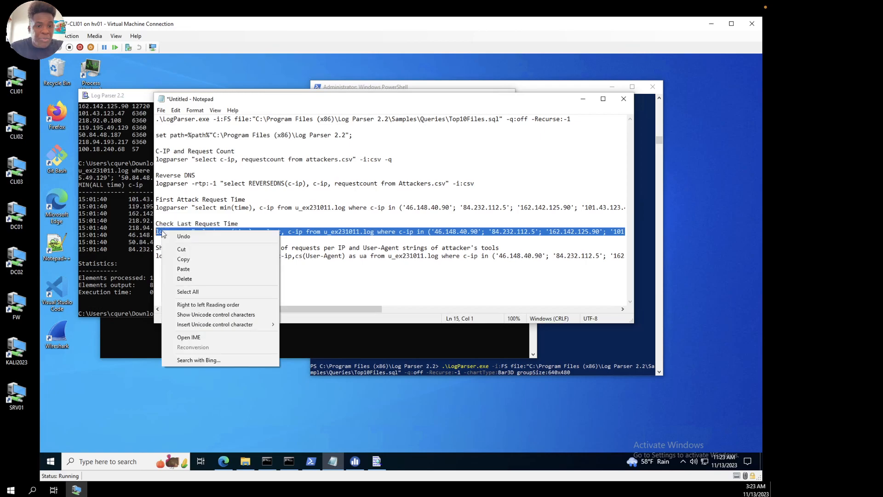
click(193, 260)
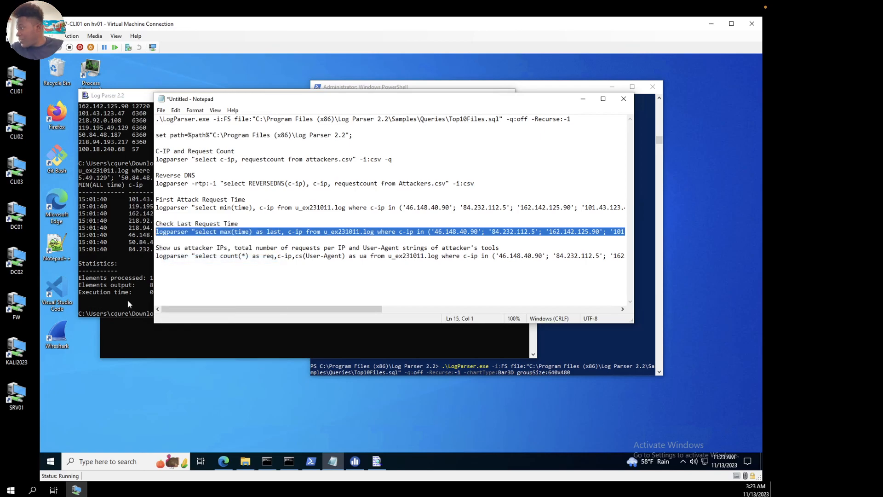
click(128, 302)
right_click(128, 300)
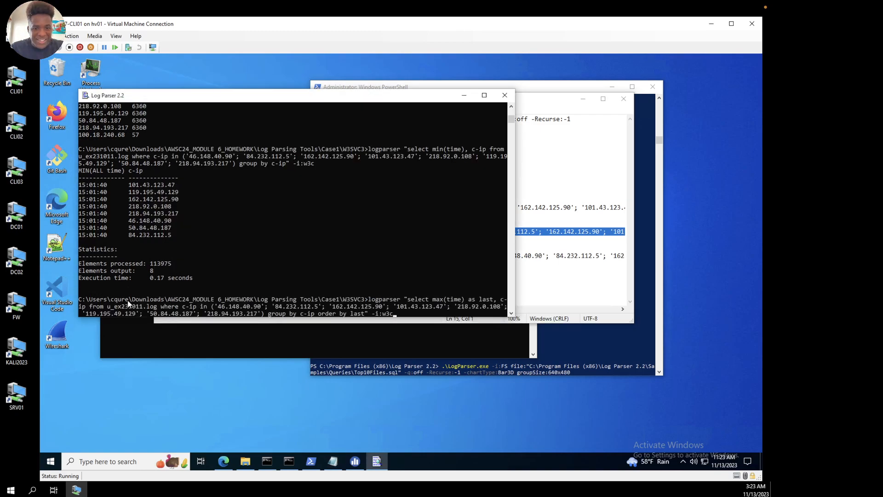
key(Return)
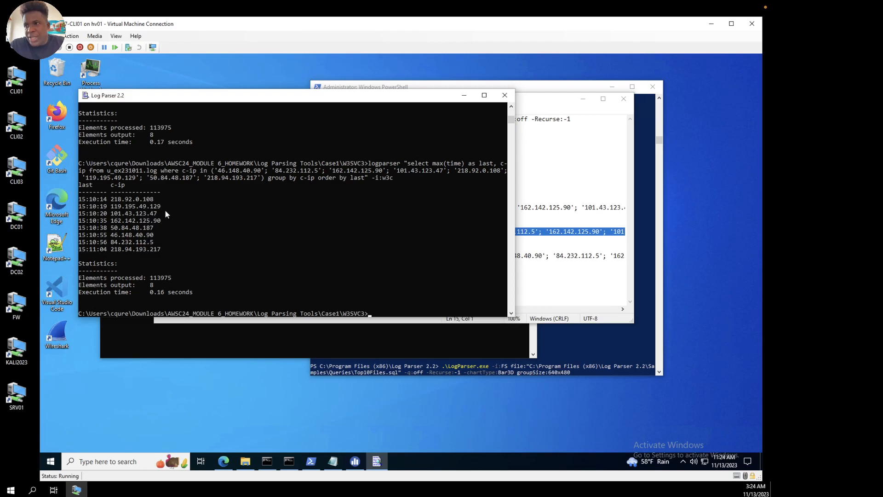
Step: Copy the Reverse DNS query on Attackers.csv from the Notepad notes and try to run it in the Log Parser 2.2 console
click(559, 270)
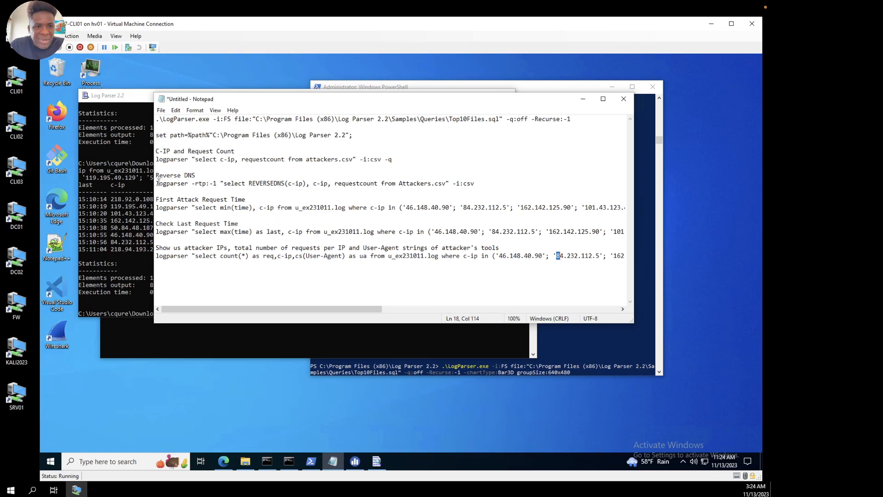
drag(156, 183, 476, 187)
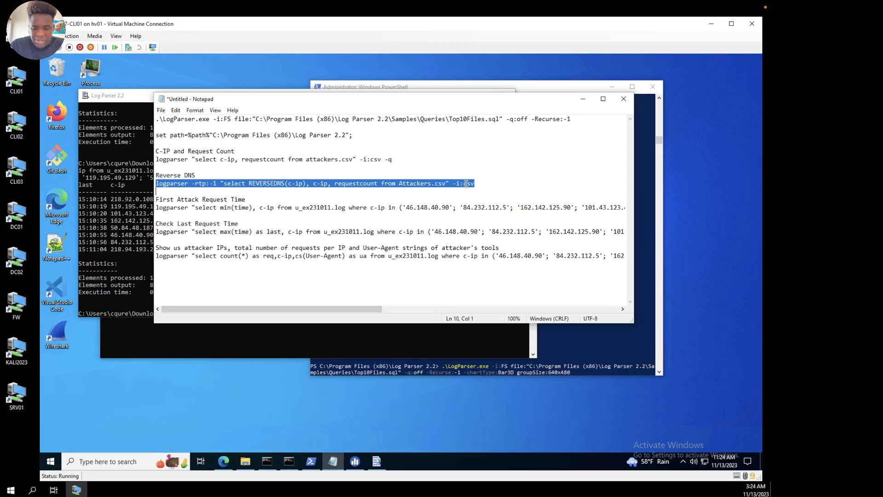
right_click(466, 184)
click(490, 213)
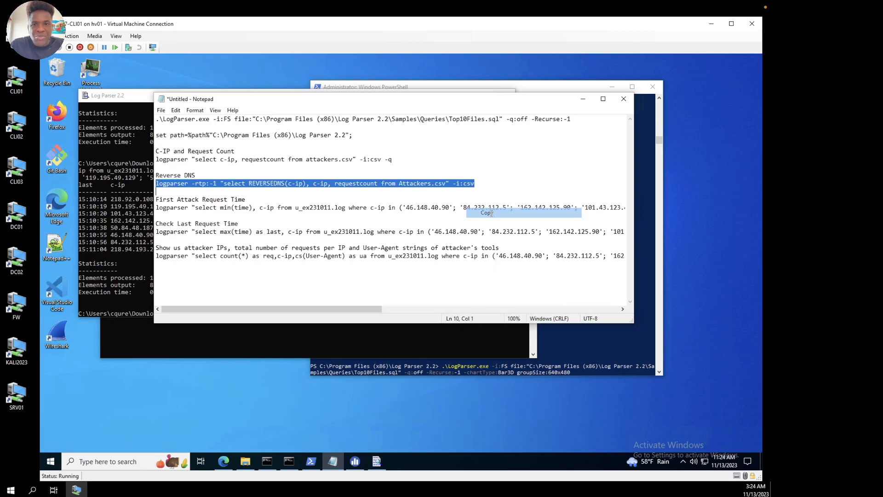
click(138, 313)
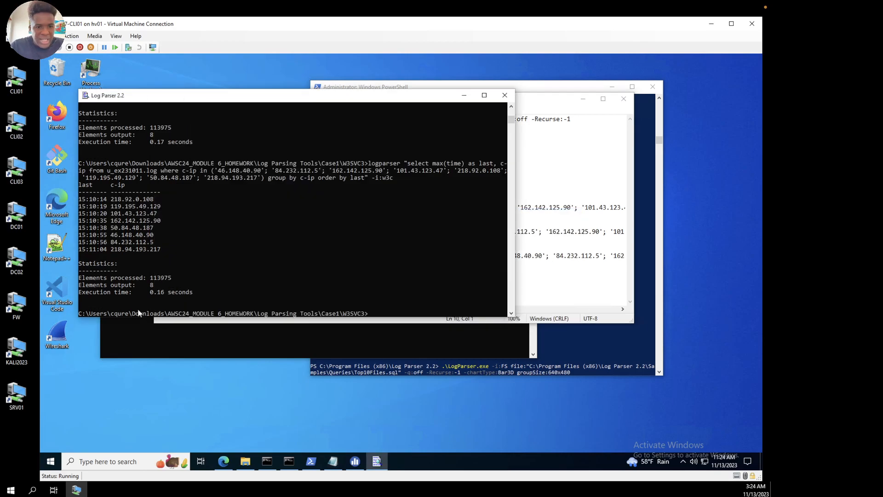
right_click(138, 313)
key(Return)
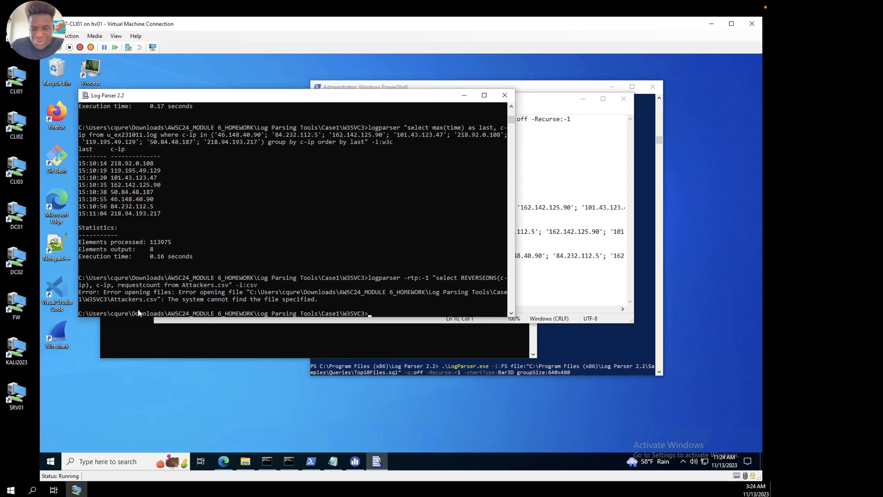
Step: Recall the REVERSEDNS query, correct its file name to Attacker.csv and run it again
key(Up)
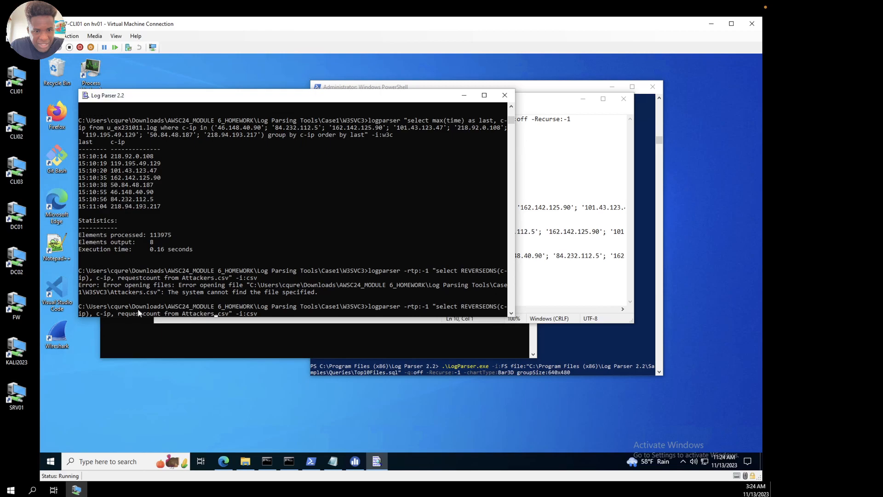
key(BackSpace)
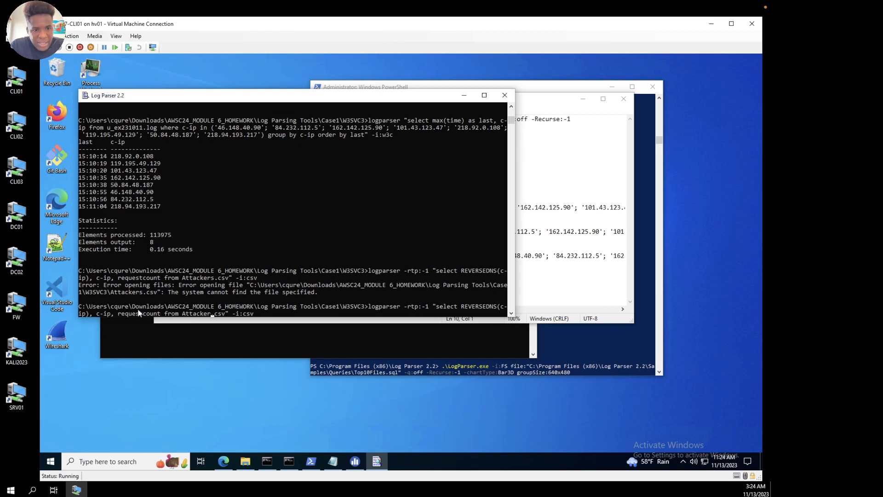
key(Return)
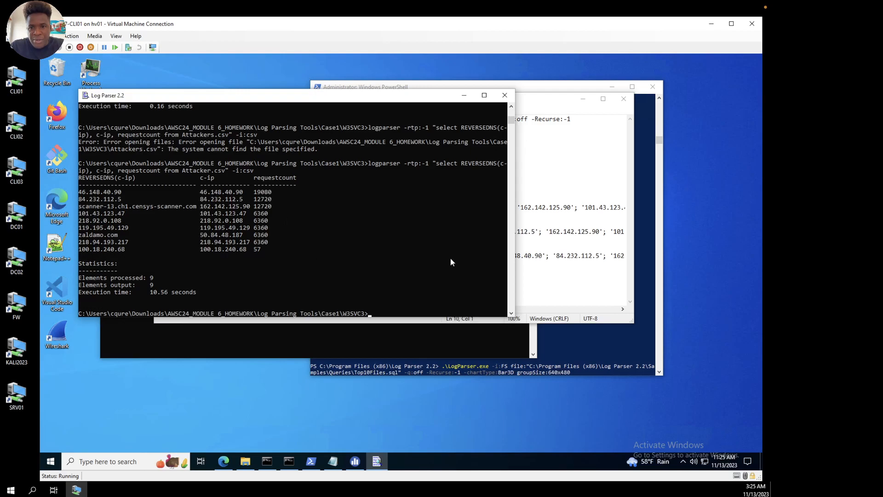
Step: Copy the attacker IP, request count and User-Agent query from the Notepad notes, run it in the Log Parser 2.2 console and widen that window
click(528, 256)
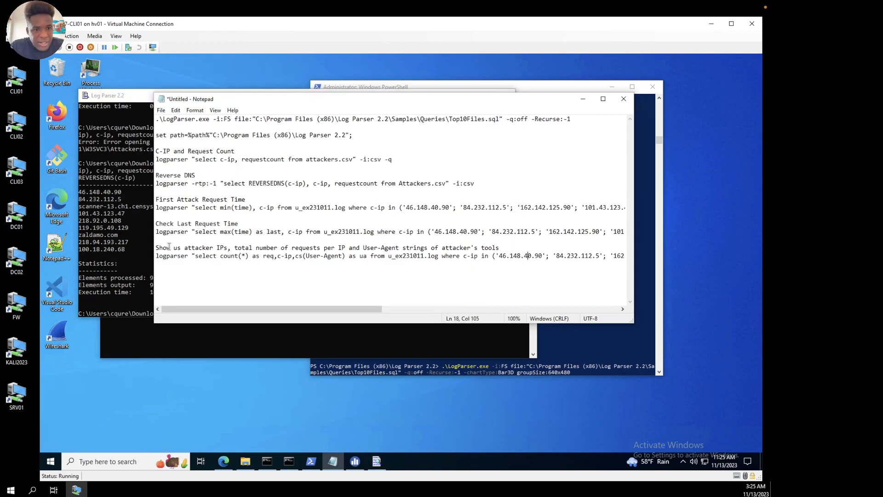
mouse_move(360, 309)
mouse_down()
mouse_move(524, 313)
mouse_move(635, 299)
mouse_up()
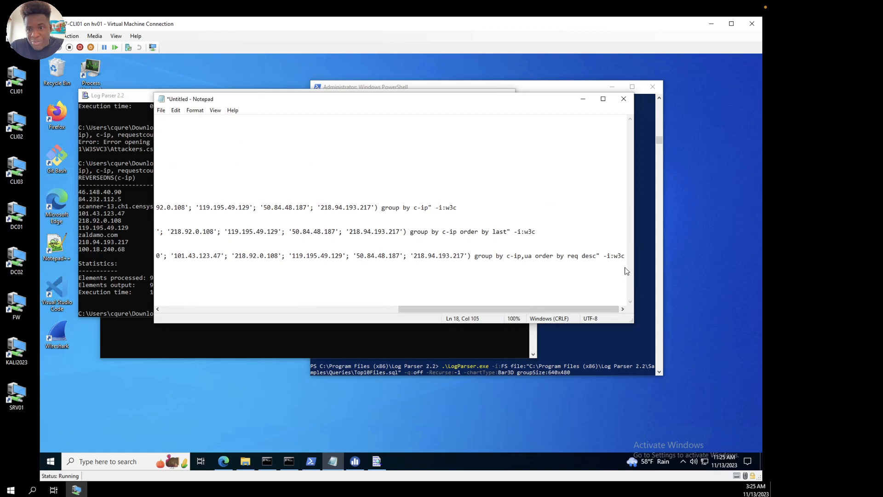
drag(626, 257, 154, 257)
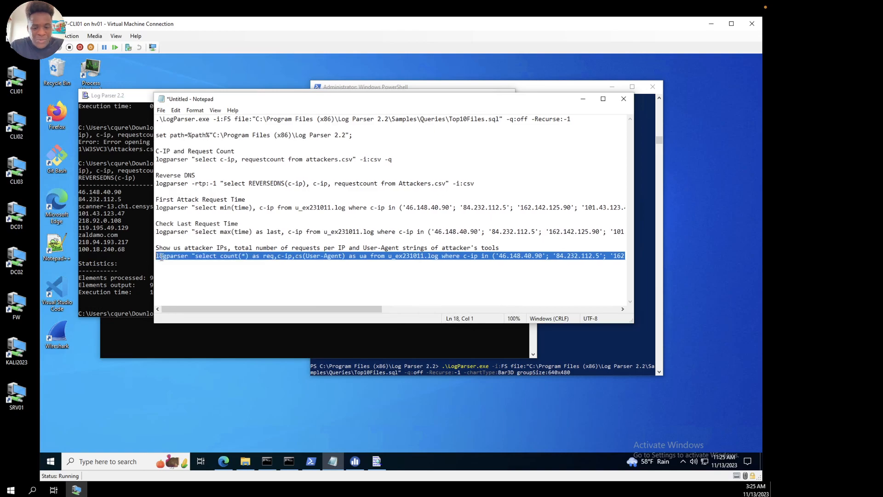
right_click(162, 258)
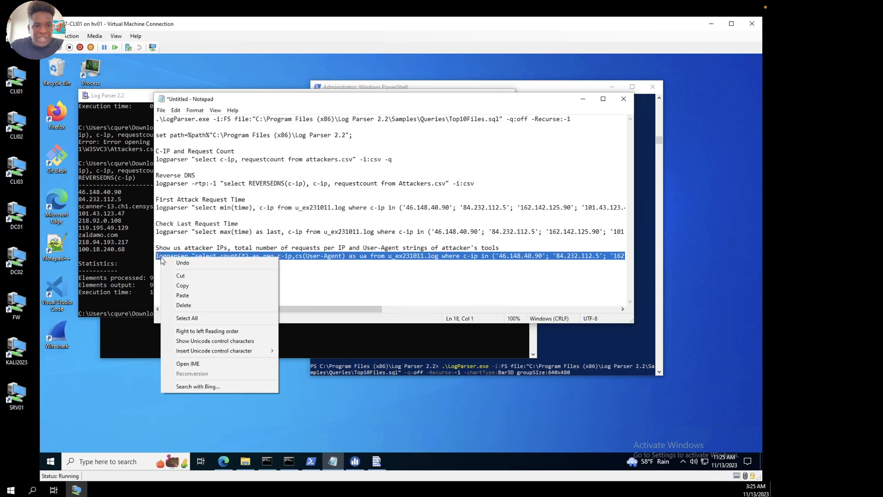
click(182, 285)
click(106, 292)
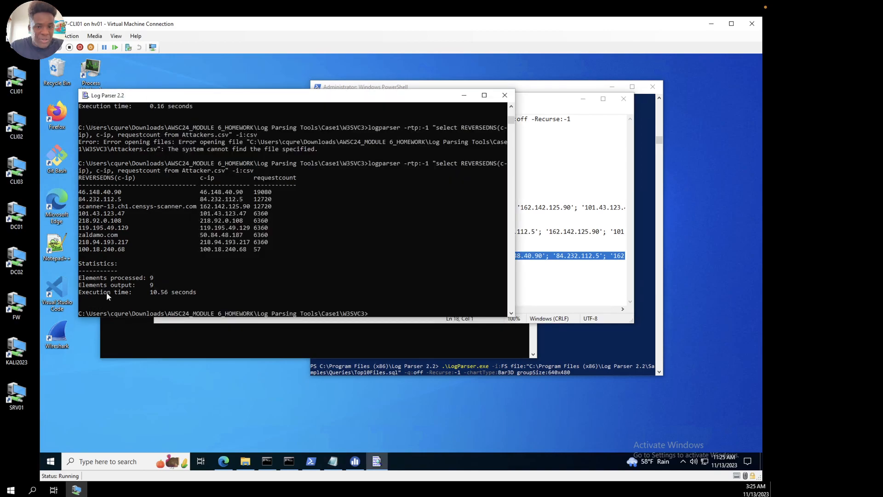
right_click(106, 292)
key(Return)
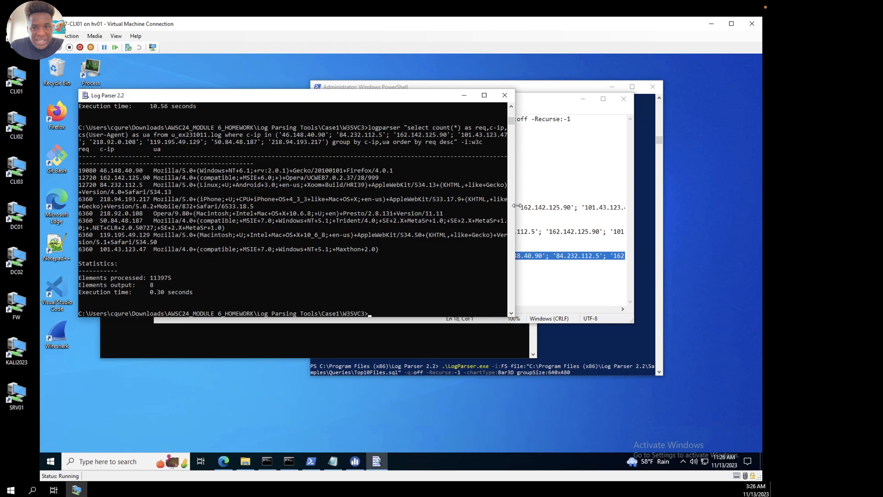
drag(515, 206, 716, 213)
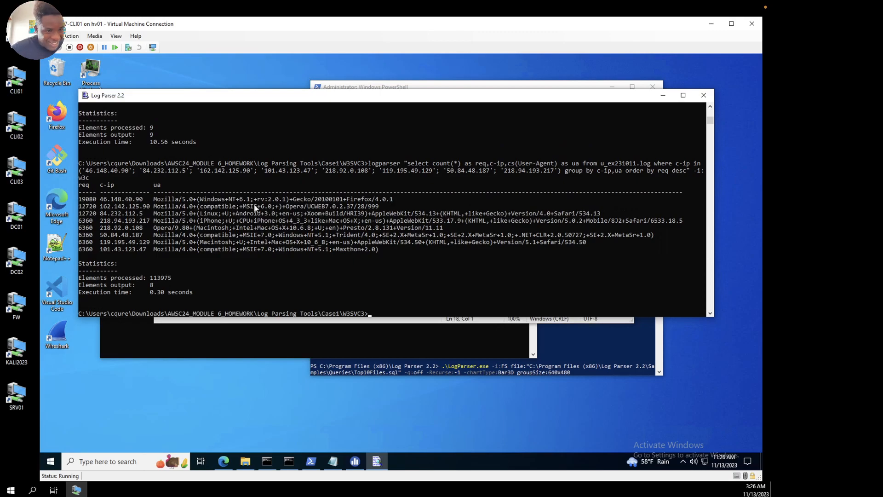